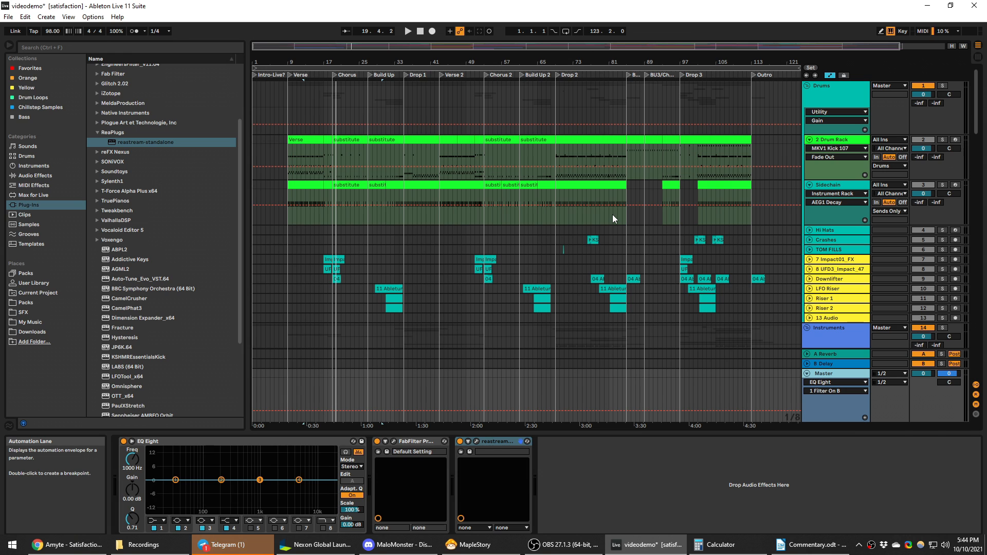
Step: Look over the whole arrangement, from the Drums group down to the old vocal takes in OLD Vocal DUMP
scroll(612, 215, down, 5)
scroll(612, 210, down, 15)
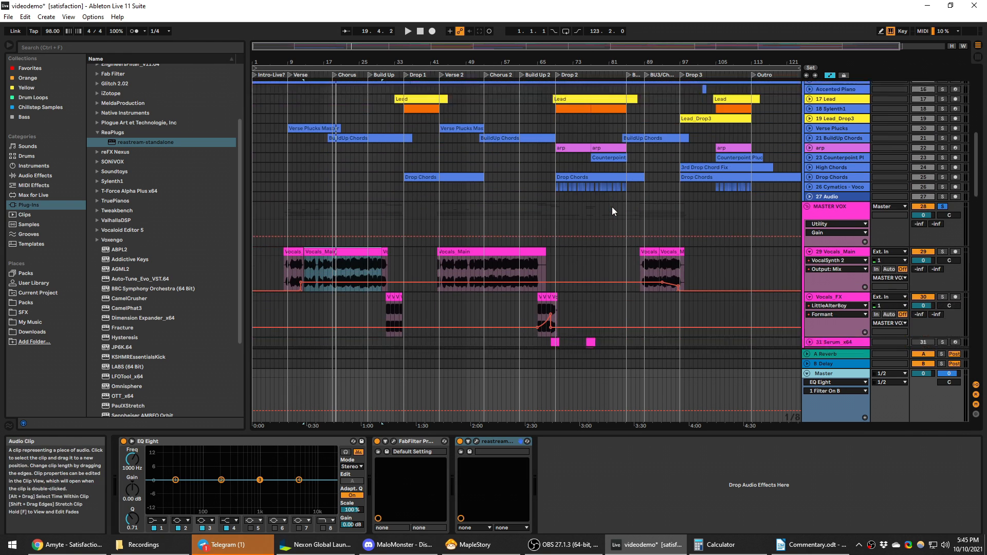
drag(976, 110, 953, 321)
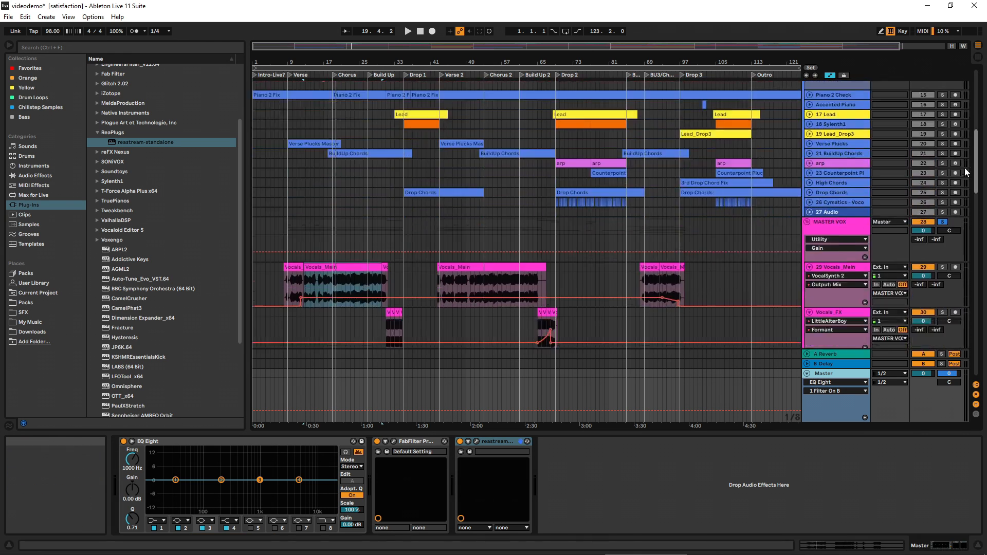
scroll(952, 321, down, 5)
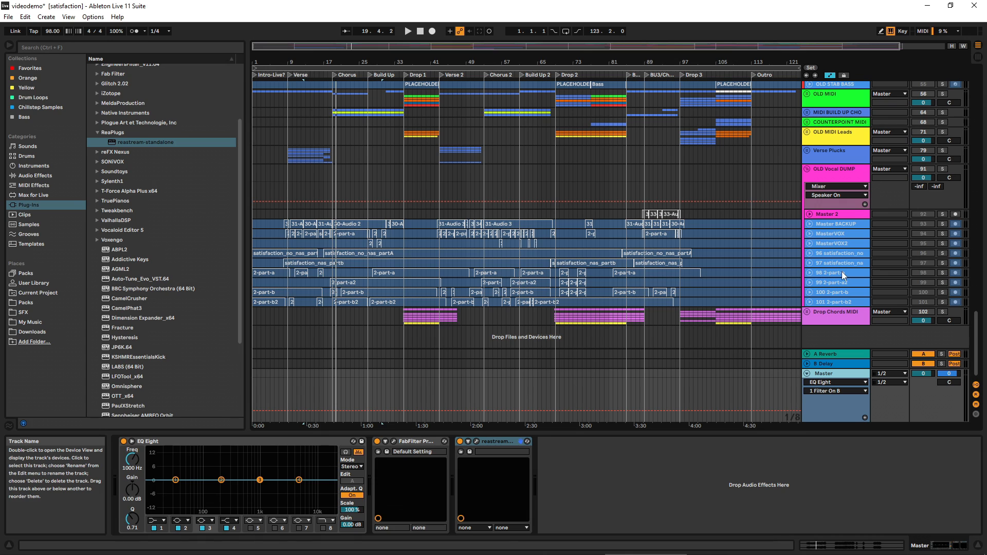
scroll(837, 285, up, 1)
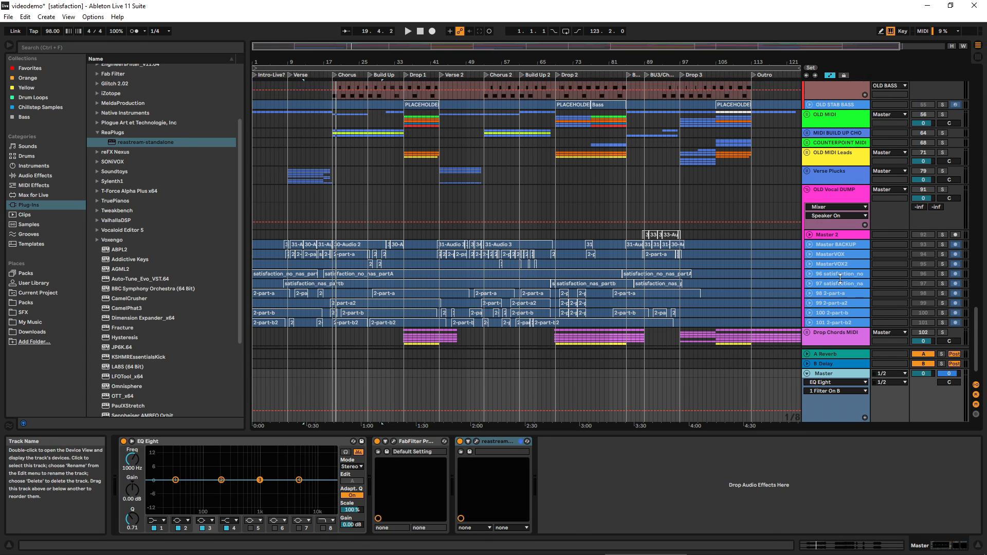
scroll(844, 269, down, 1)
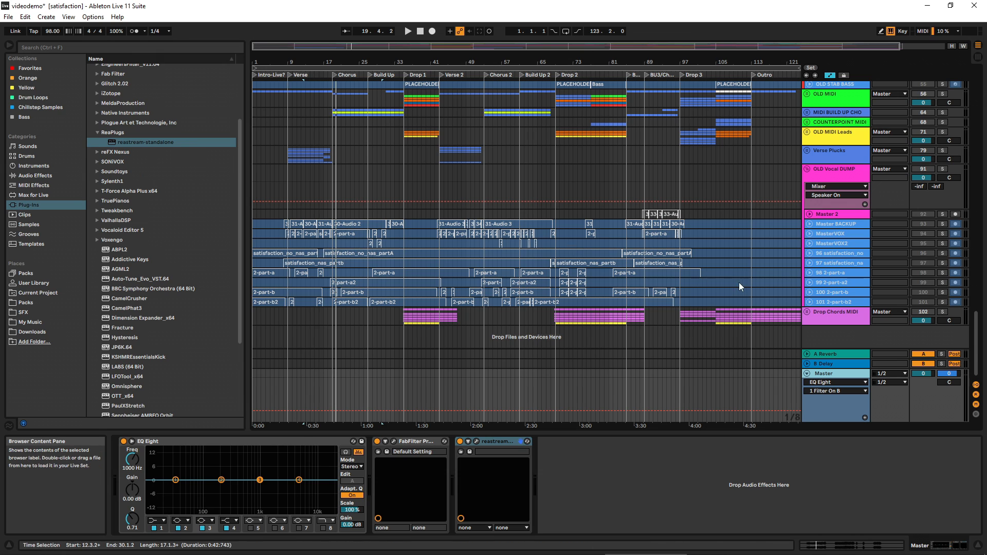
scroll(739, 283, up, 6)
scroll(638, 260, up, 10)
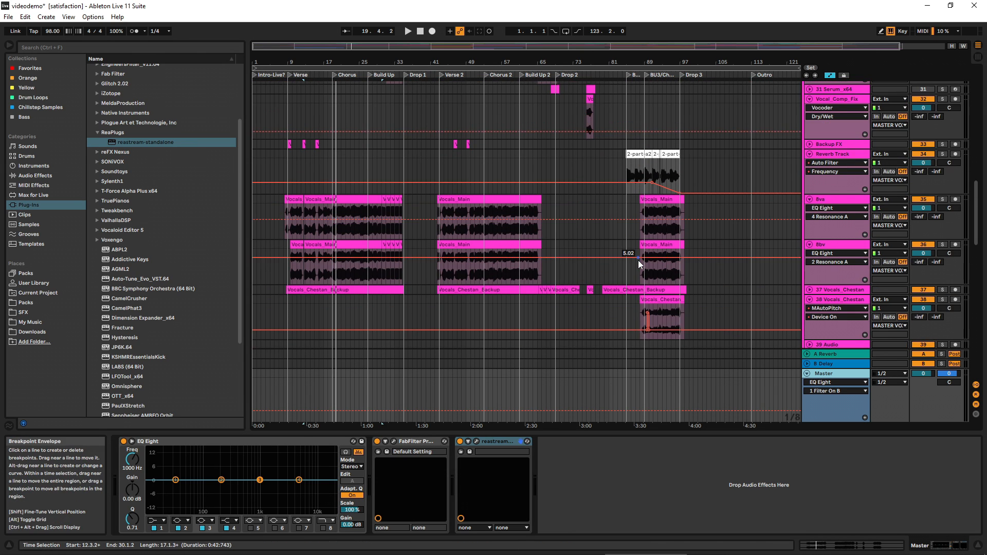
scroll(635, 252, up, 15)
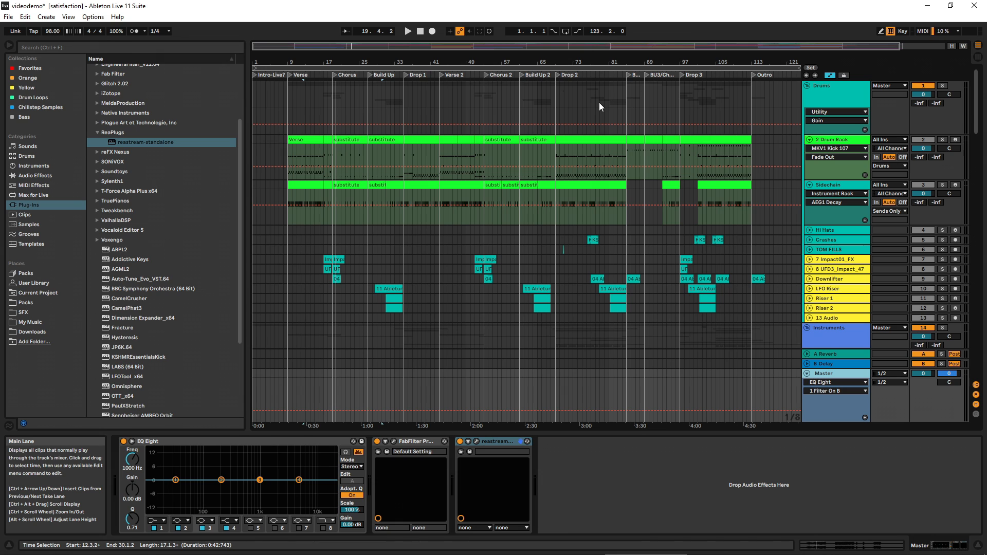
Step: Inspect the old MIDI tracks by selecting OLD MIDI through Verse Plucks, ending with only the OLD MIDI group selected
scroll(599, 103, down, 8)
scroll(758, 190, down, 12)
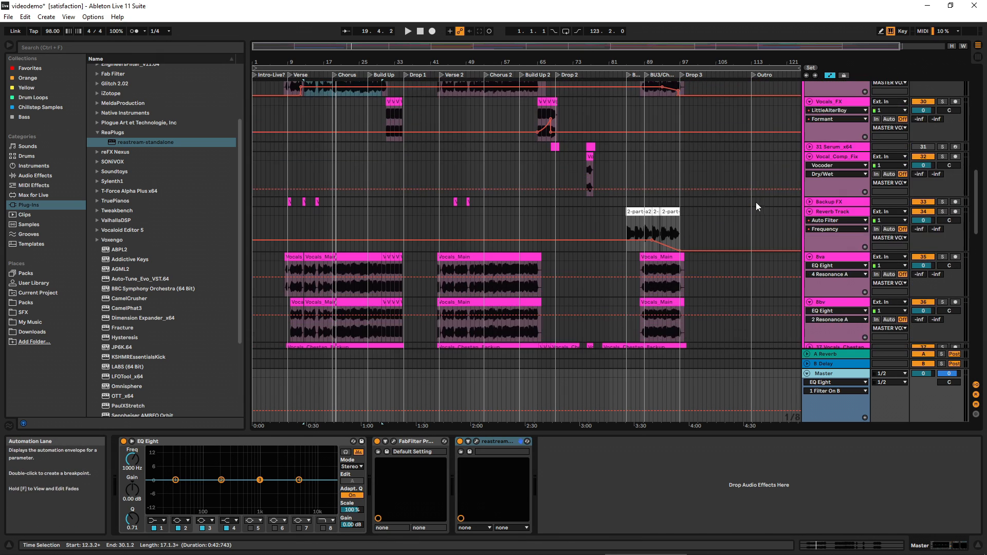
scroll(772, 236, down, 5)
click(840, 157)
click(833, 207)
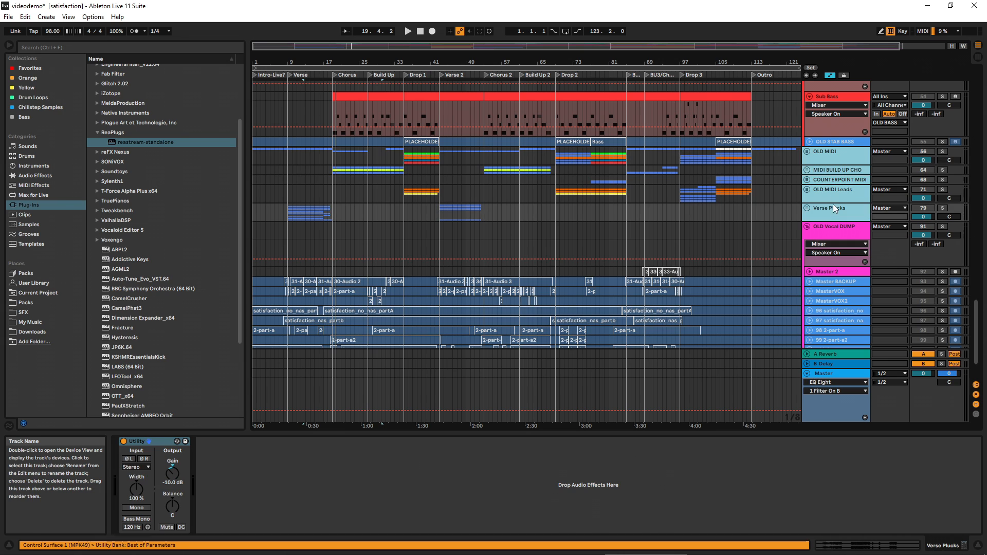
click(834, 193)
click(836, 180)
click(836, 170)
click(839, 161)
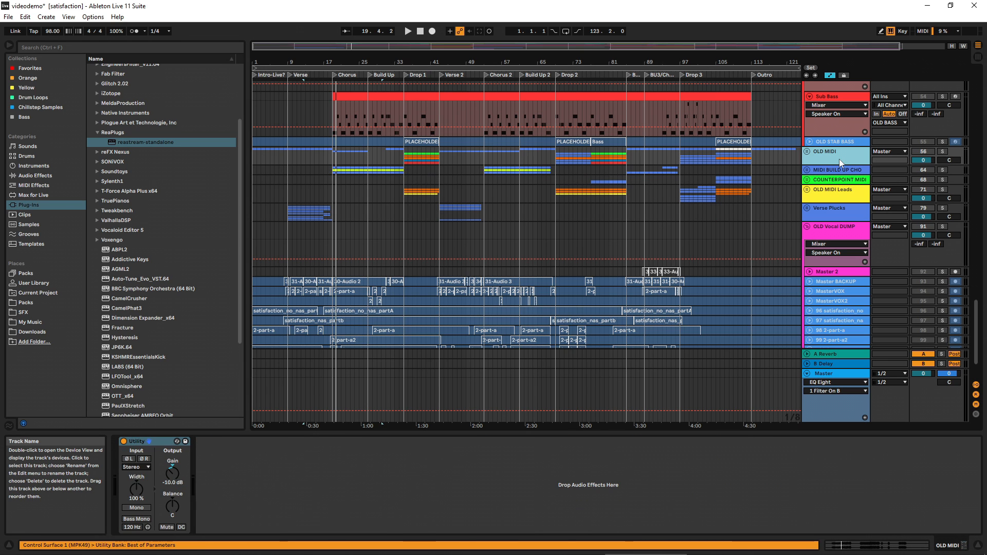
Step: Fold the OLD Vocal DUMP group and unfold the OLD MIDI group
scroll(492, 194, up, 10)
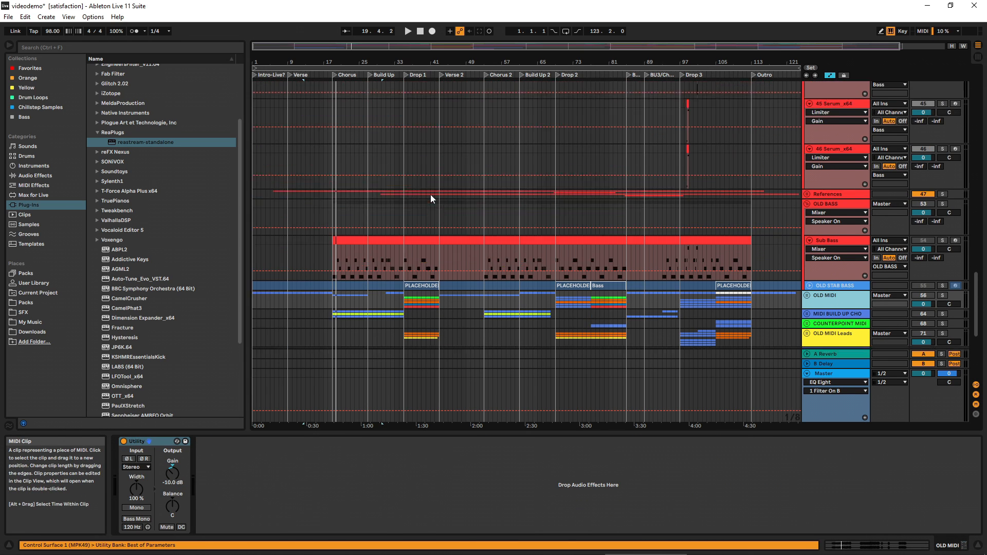
scroll(420, 168, up, 15)
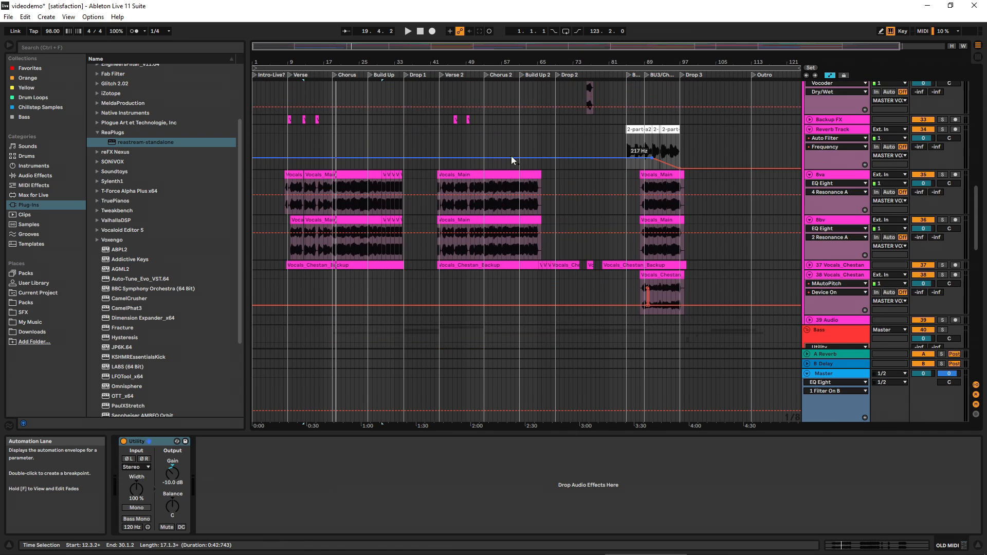
scroll(473, 149, up, 12)
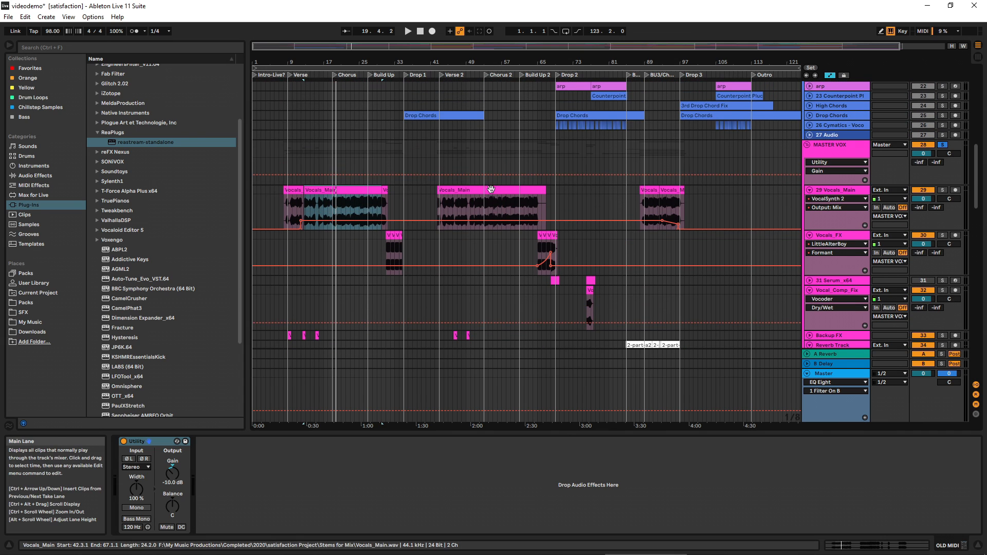
scroll(485, 174, up, 2)
scroll(614, 214, down, 20)
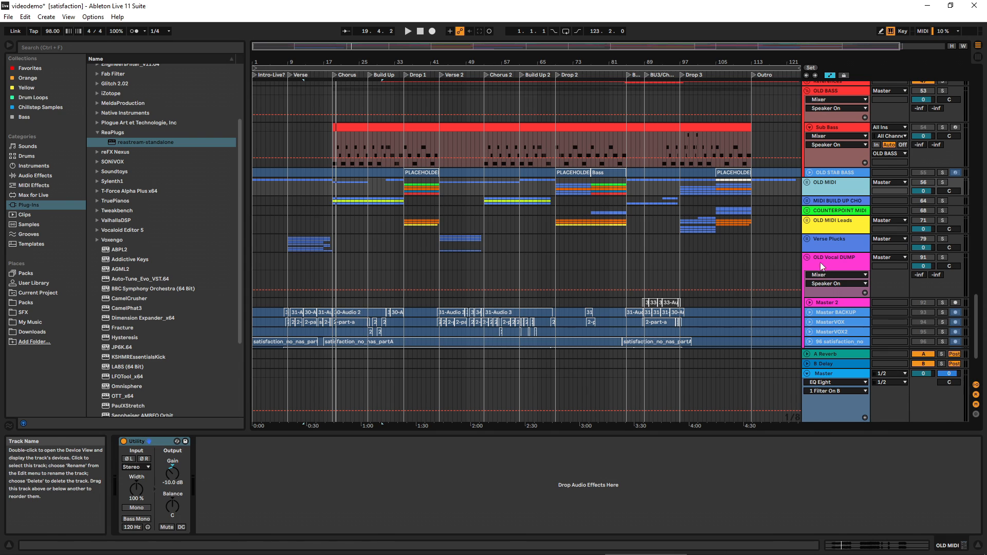
click(808, 258)
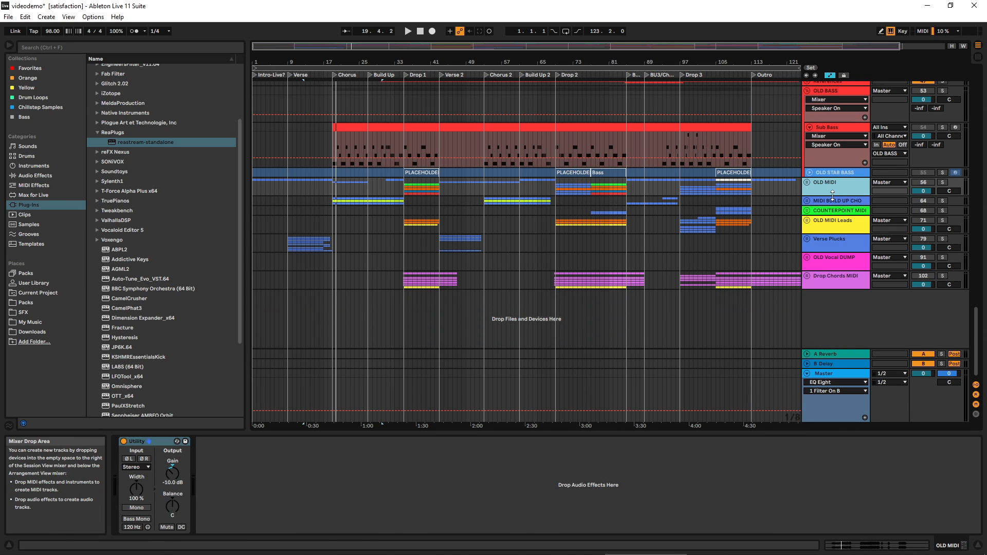
click(808, 183)
scroll(576, 205, down, 5)
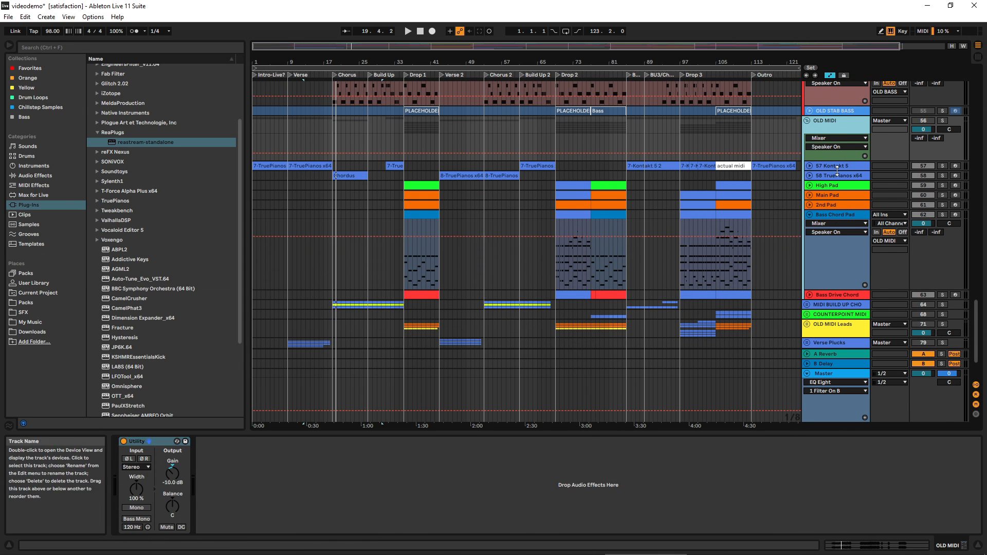
Step: Show the device chain of the 57 Kontakt 5 track and examine the clips in the OLD MIDI group
click(836, 166)
scroll(838, 175, down, 1)
scroll(838, 175, up, 2)
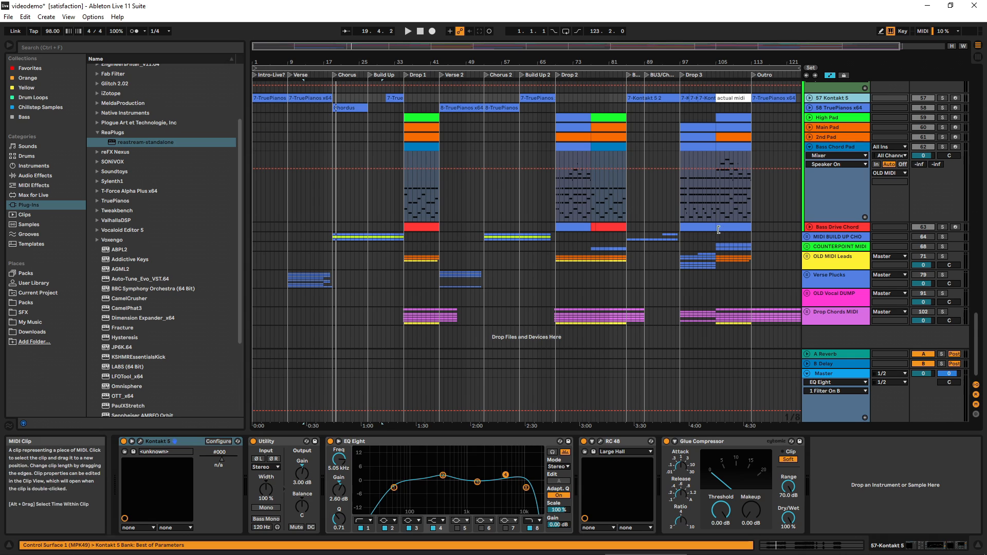
scroll(825, 222, up, 4)
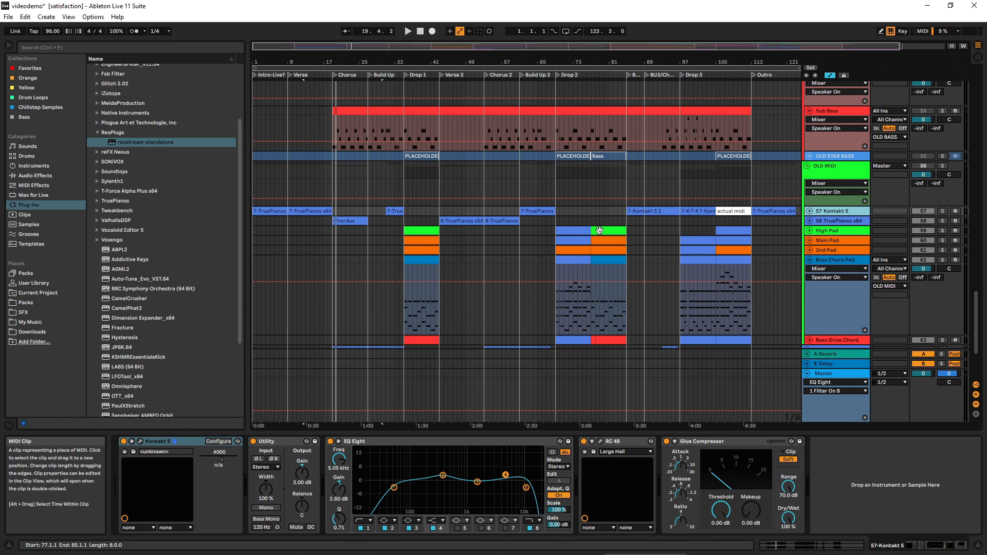
scroll(502, 229, down, 6)
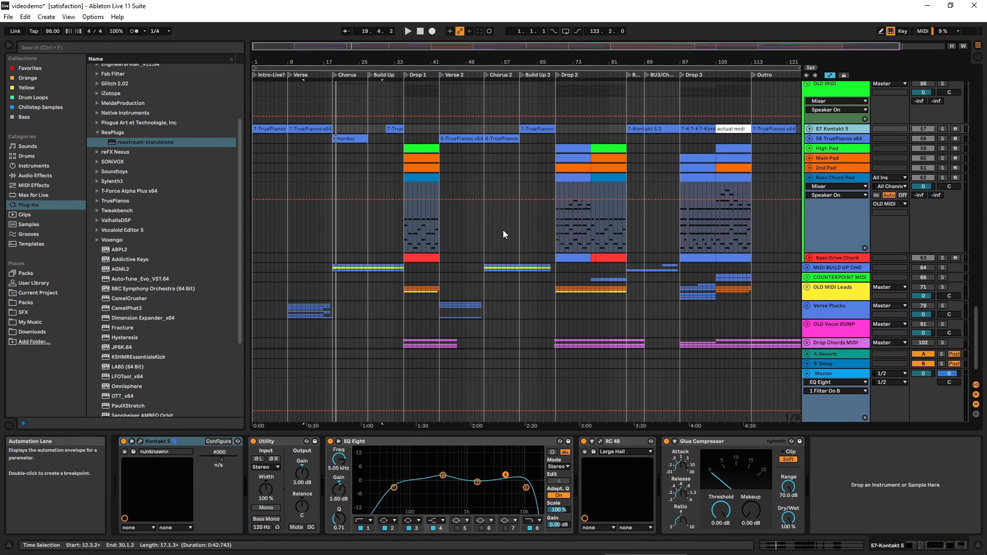
Step: Review the MASTER VOX vocal tracks, the Bass group and the old MIDI tracks
scroll(823, 218, up, 15)
scroll(831, 221, up, 10)
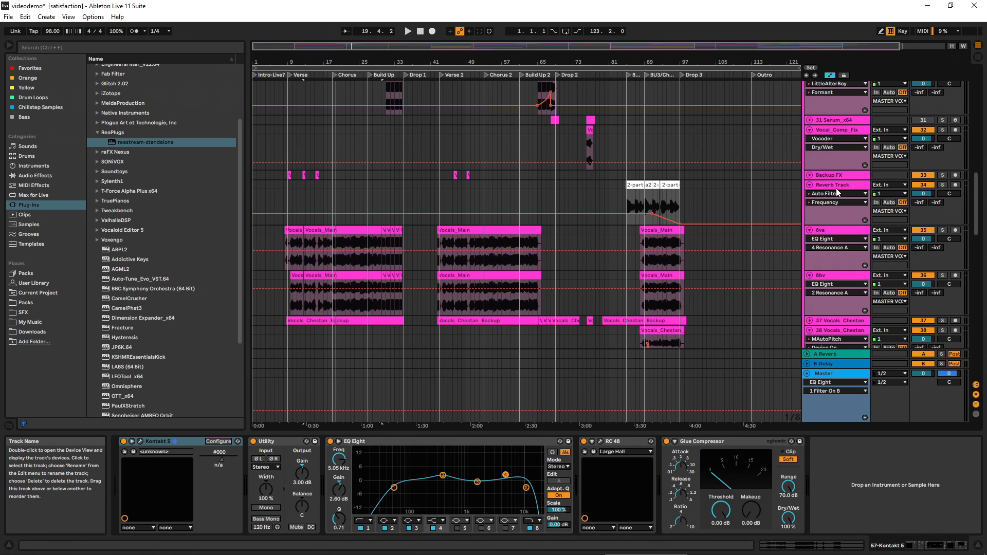
scroll(836, 188, up, 4)
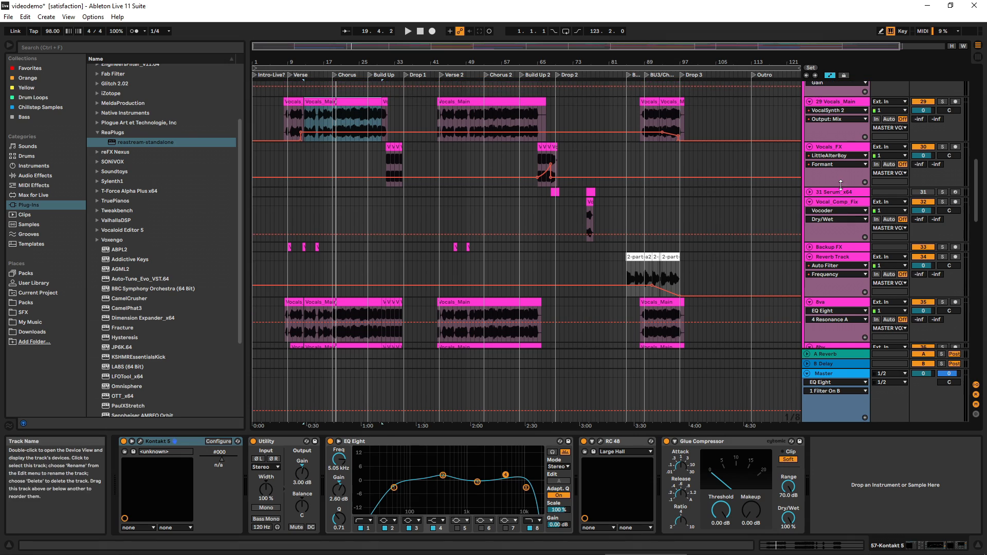
scroll(841, 188, up, 1)
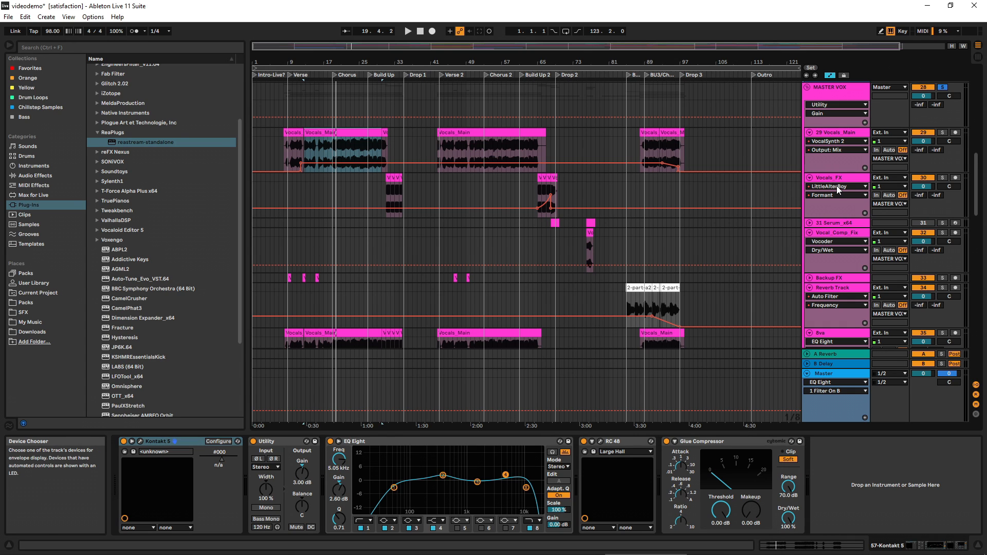
scroll(837, 190, up, 2)
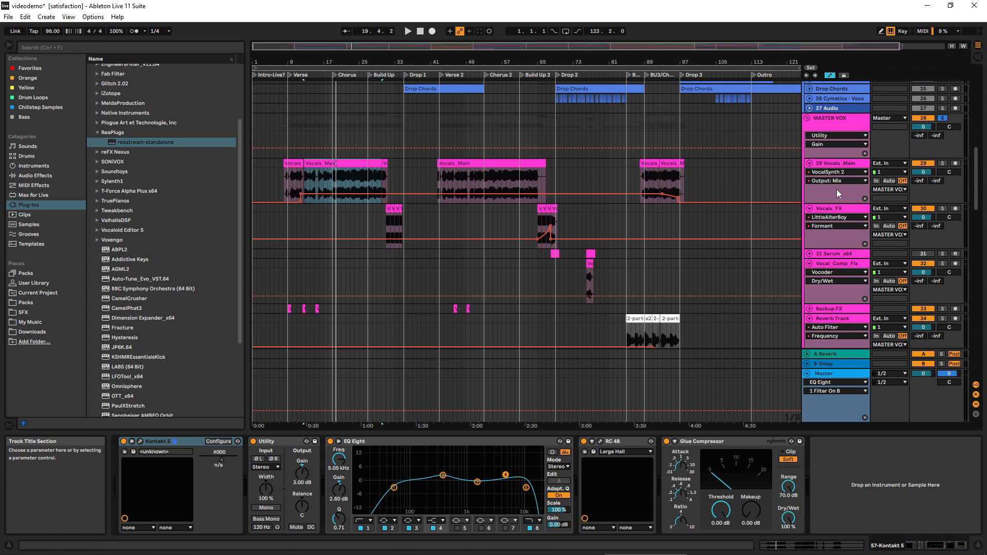
scroll(837, 189, down, 5)
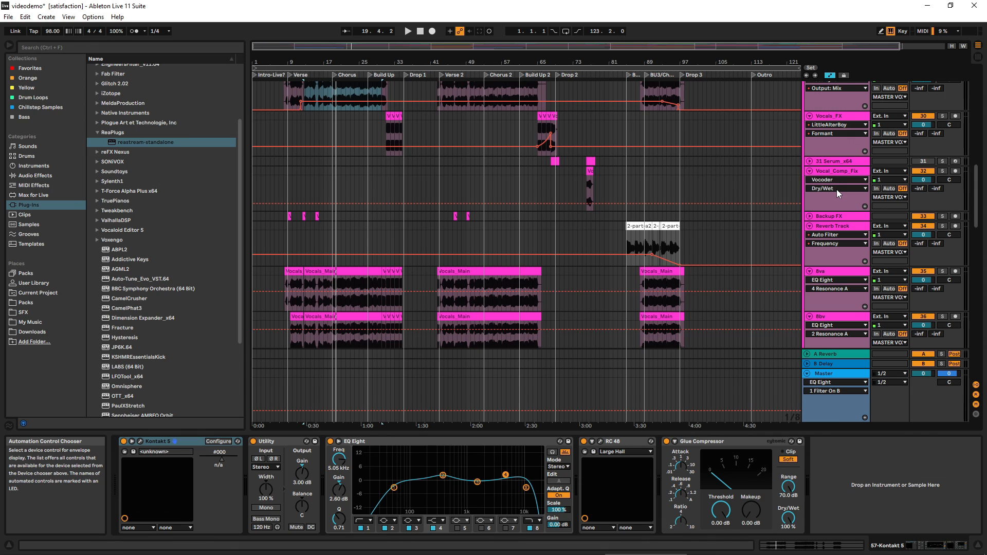
scroll(837, 189, down, 5)
scroll(837, 189, down, 15)
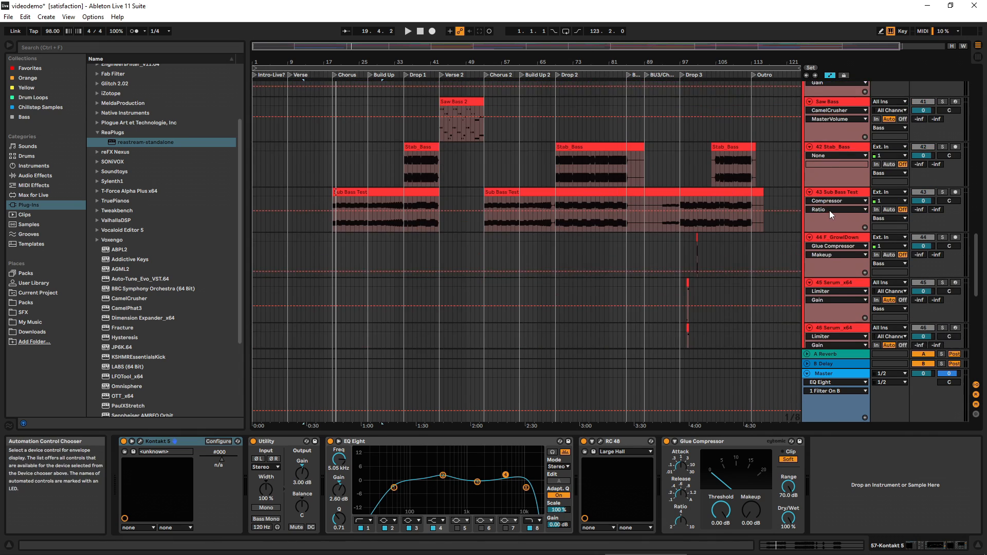
scroll(832, 211, down, 10)
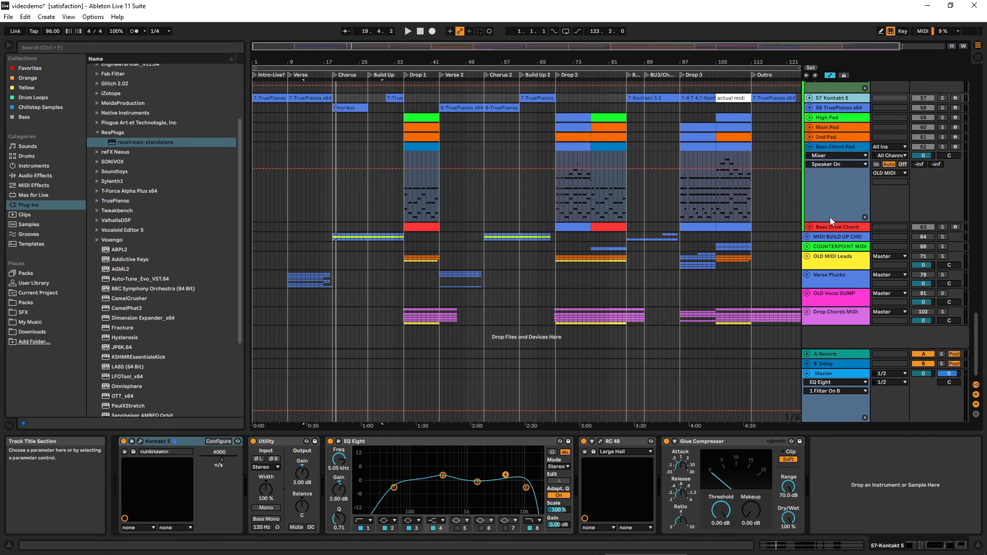
Step: Unfold the OLD Vocal DUMP group and place the insert marker at 79.2.3 on the MasterVOX2 track
scroll(830, 217, up, 5)
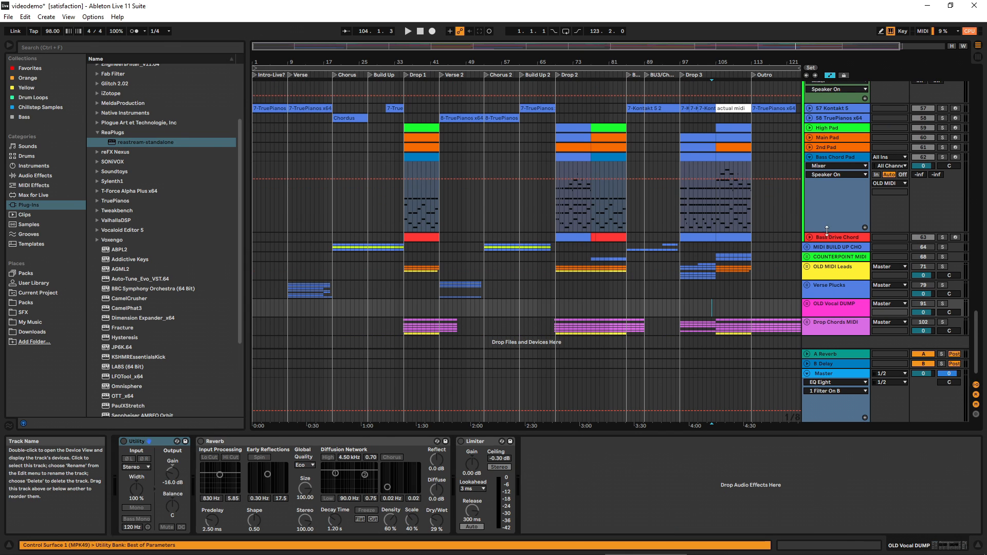
scroll(826, 227, down, 1)
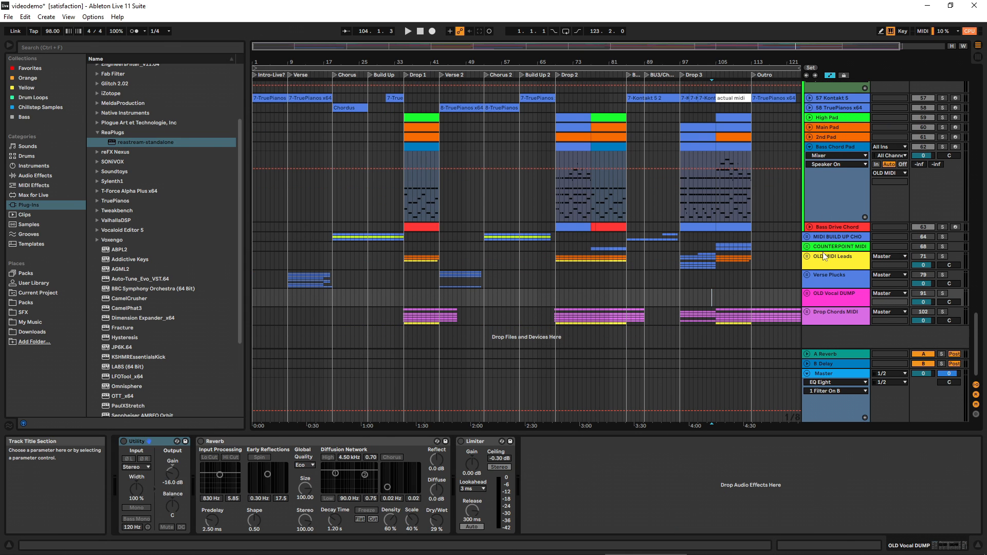
click(809, 293)
scroll(811, 278, down, 4)
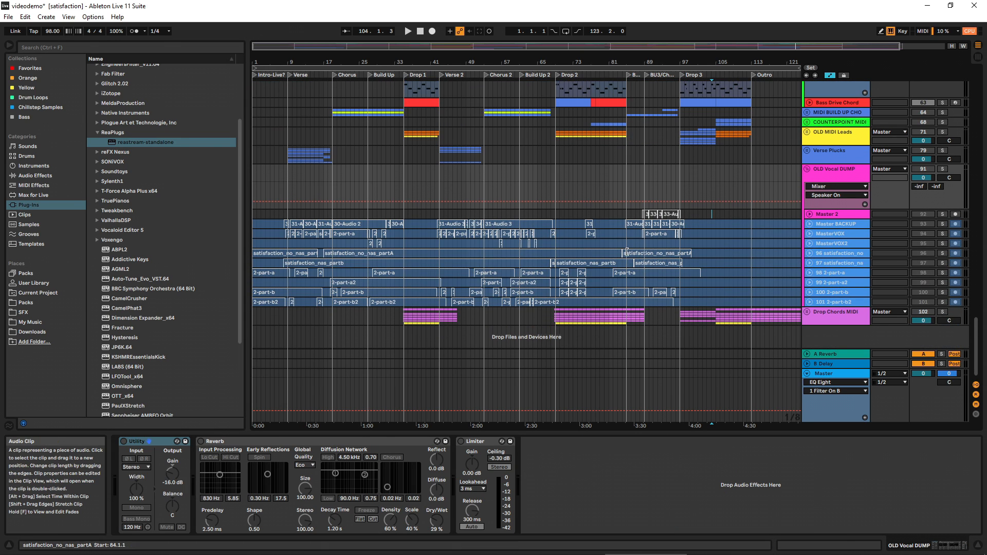
click(602, 246)
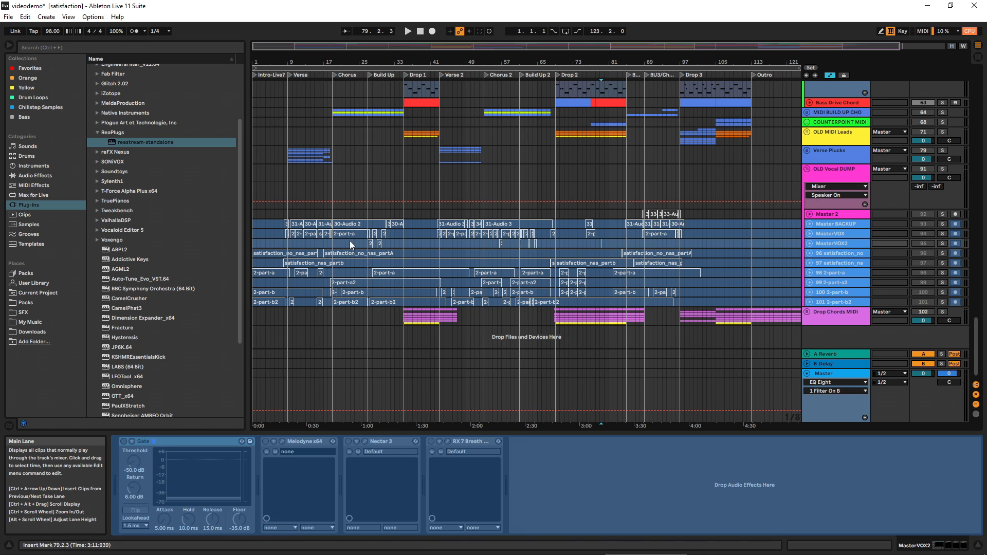
Step: Select the first Vocals_Main clip, starting at bar 8, and solo the 29 Vocals_Main track
drag(274, 62, 275, 88)
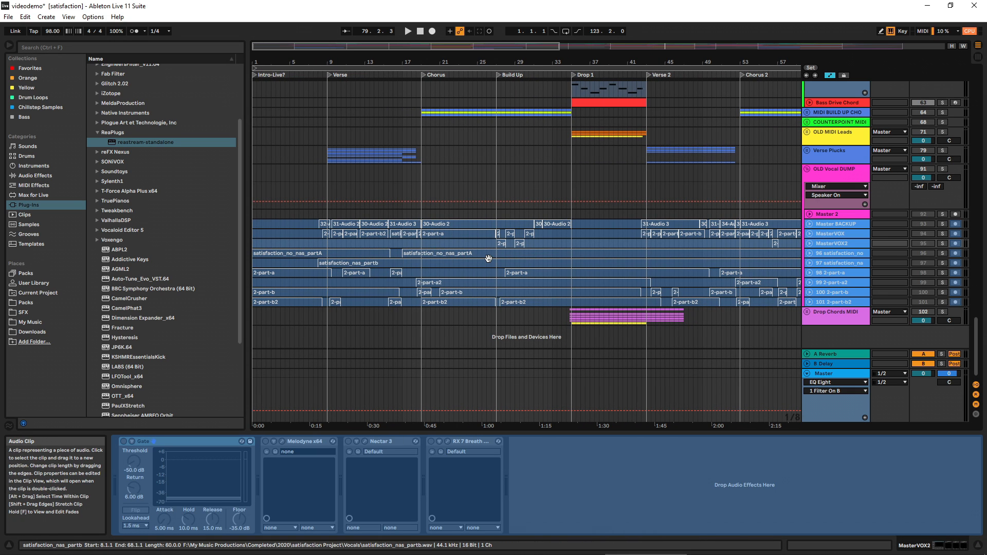
scroll(496, 255, up, 3)
scroll(496, 255, down, 3)
scroll(542, 258, up, 10)
scroll(689, 218, up, 8)
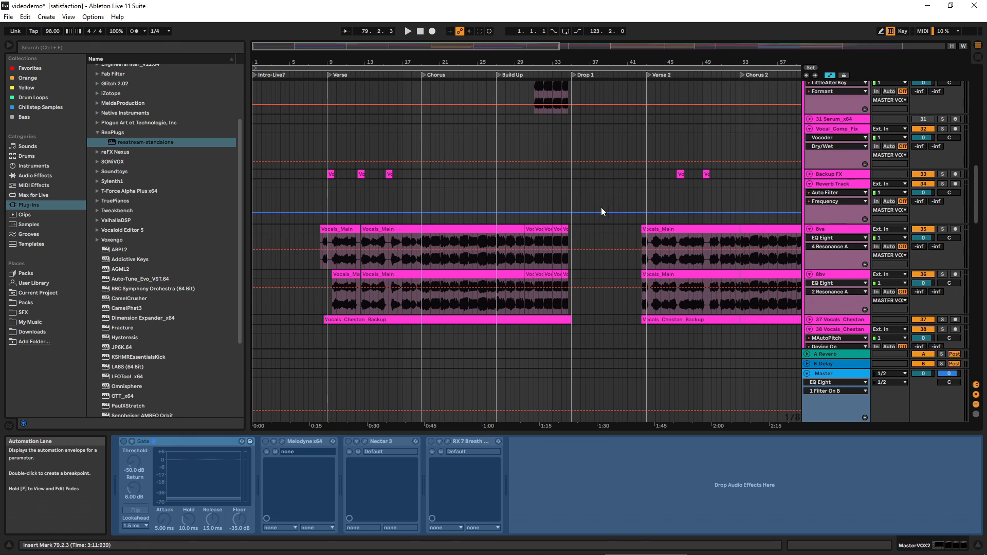
click(342, 141)
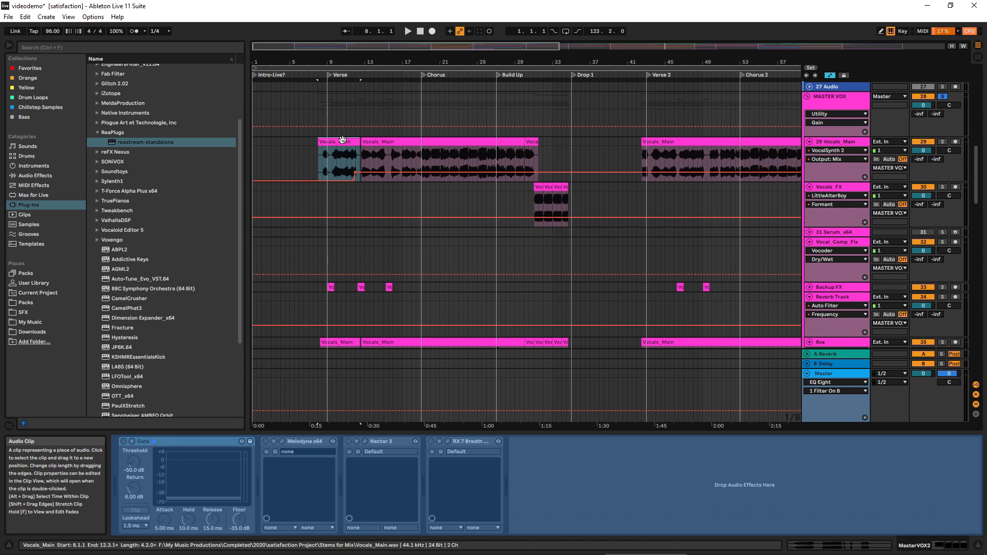
scroll(668, 201, up, 1)
click(945, 172)
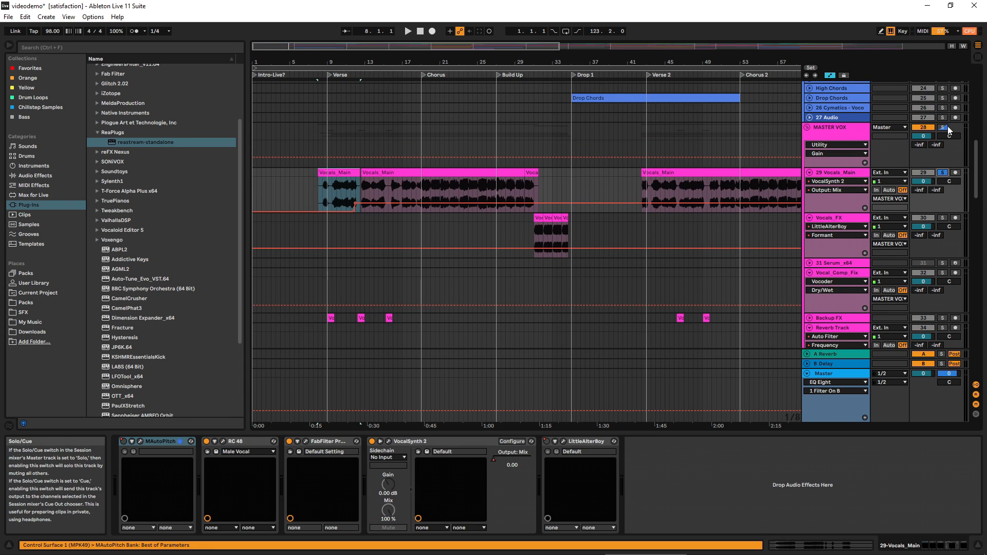
Step: Play the soloed main vocal from 9.4.1 in the Verse
drag(347, 63, 346, 78)
click(330, 192)
key(space)
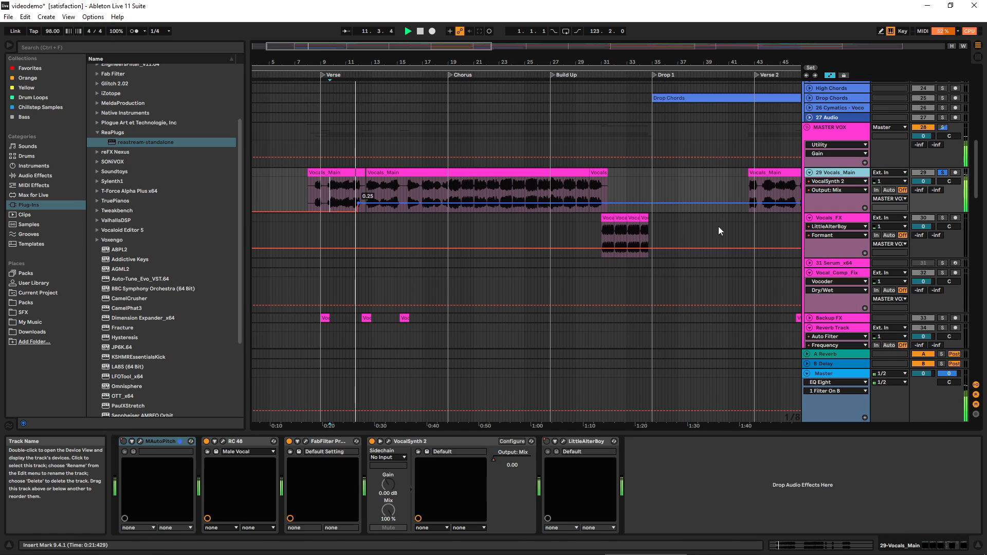
Step: Solo the 8va backing vocal track and play it from the start of the Verse
scroll(405, 232, down, 2)
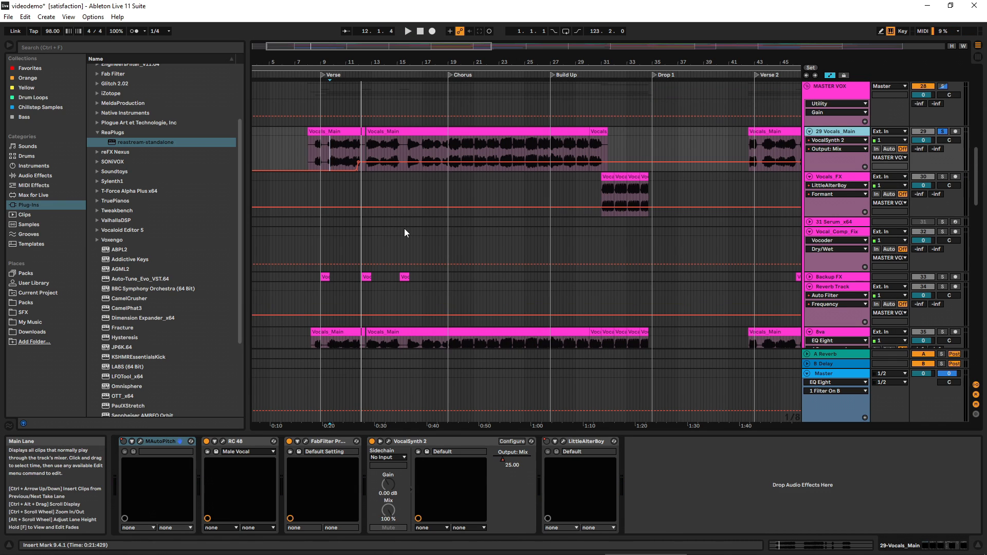
scroll(404, 232, down, 4)
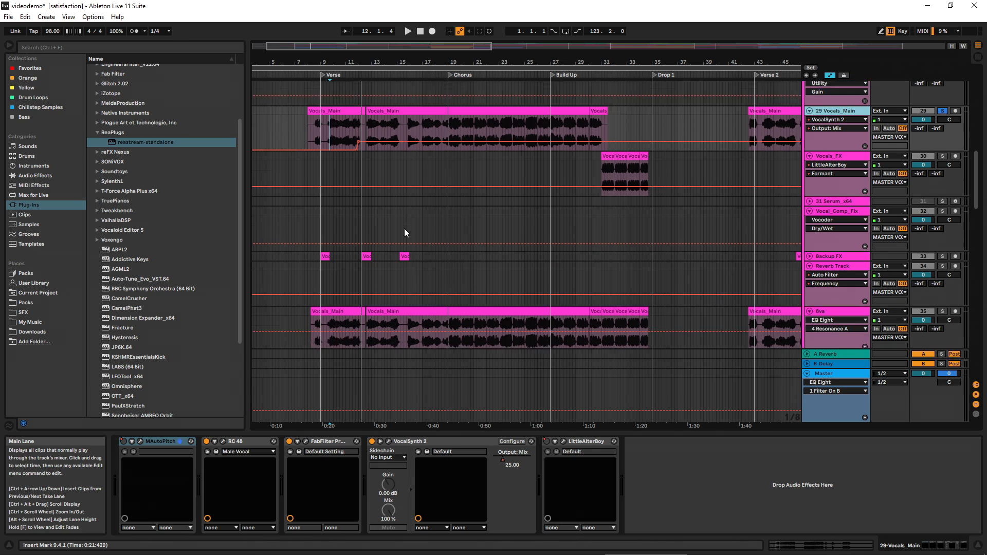
click(330, 259)
click(852, 240)
click(942, 240)
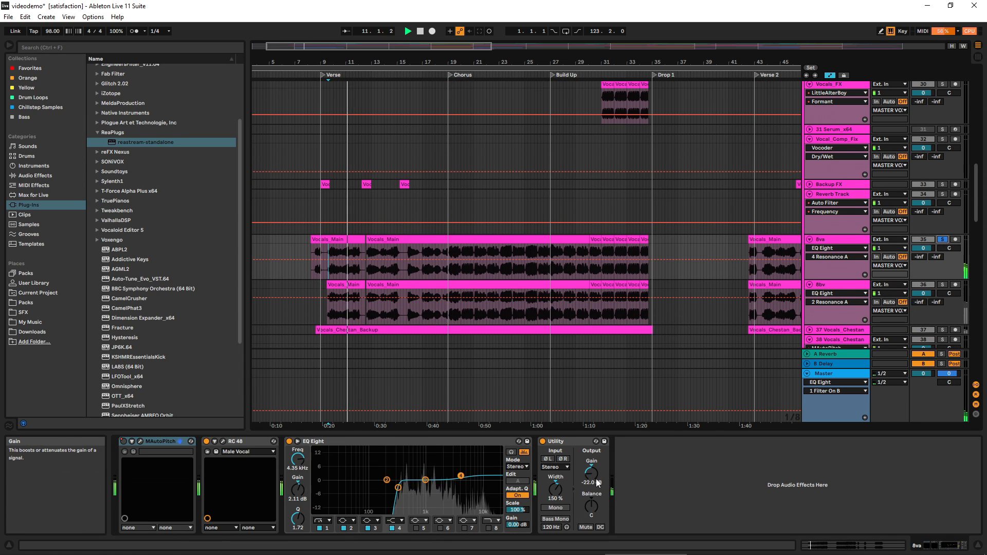
Step: Raise the Utility gain on the 8va vocal track to -5.00 dB during playback
drag(597, 483, 591, 476)
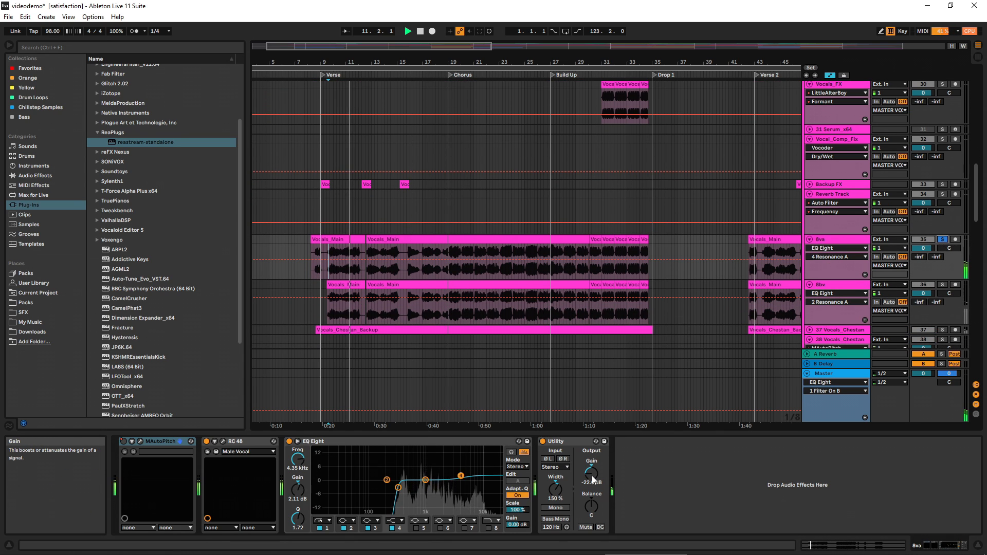
scroll(643, 286, down, 2)
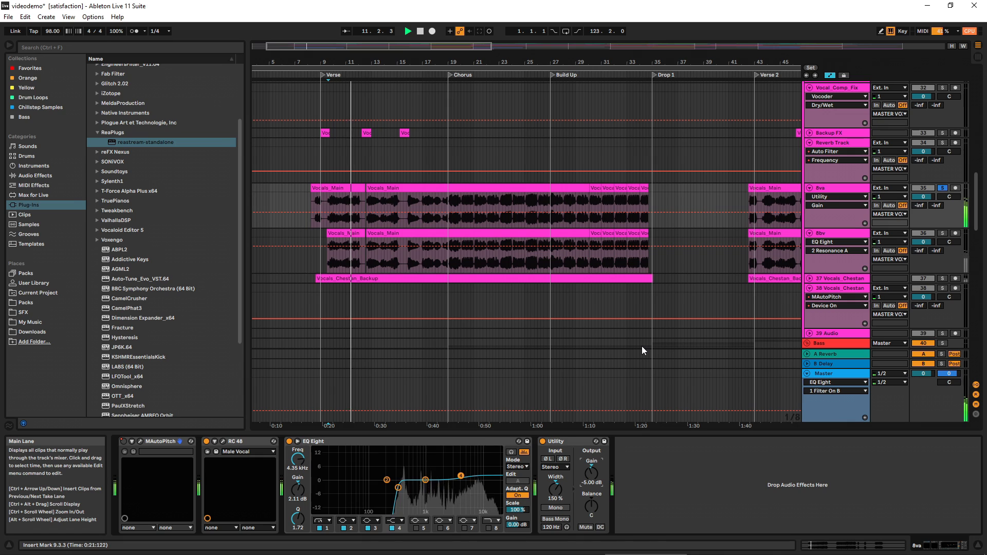
drag(591, 473, 592, 463)
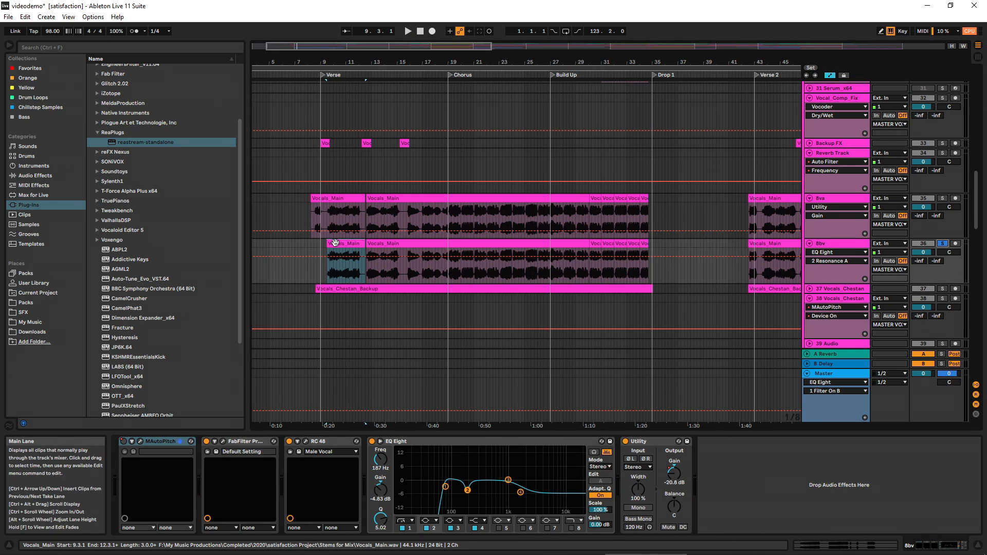
Step: Play the soloed 8bv vocal track from its first clip at 9.3.1 and raise its Utility gain
key(space)
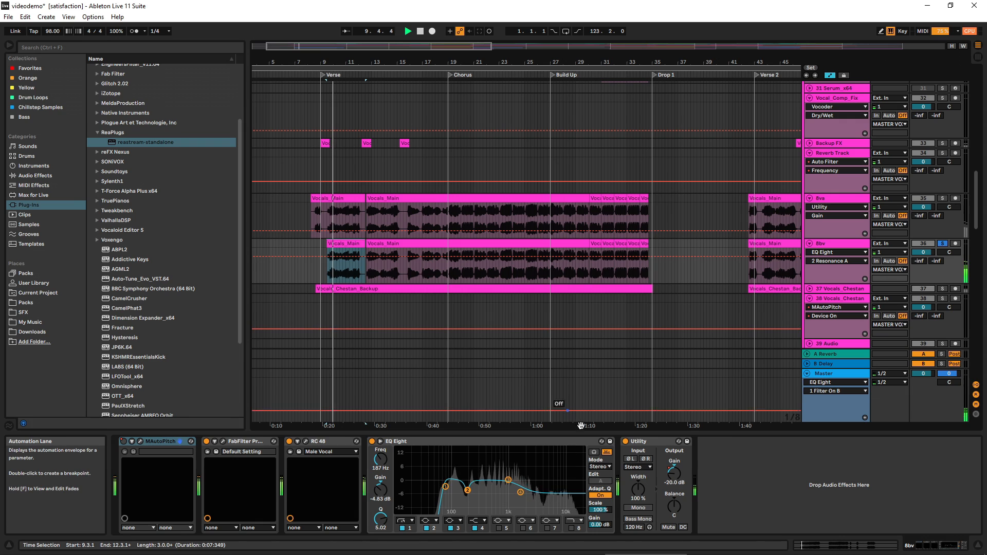
drag(674, 473, 674, 463)
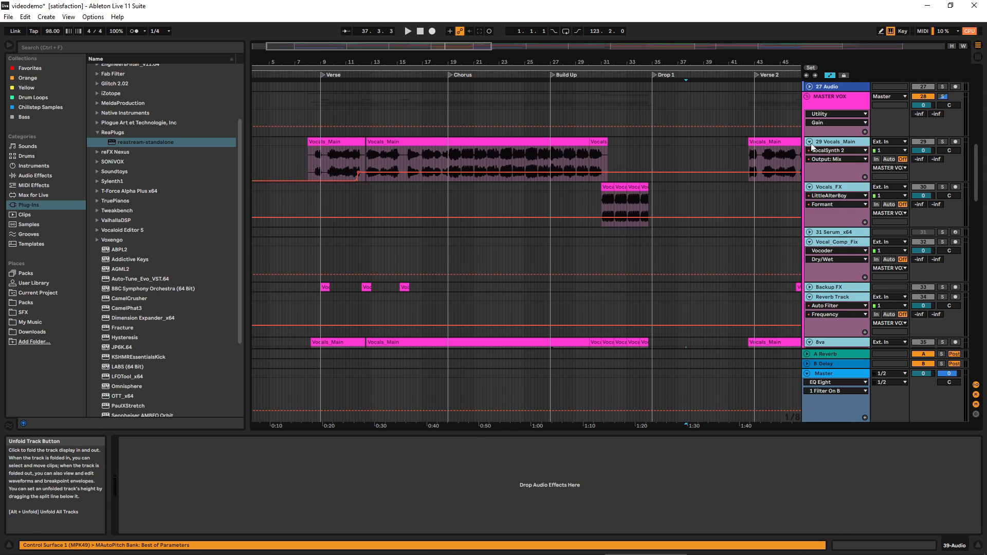
Step: Fold all tracks in the MASTER VOX group, then select and unfold only 29 Vocals_Main
click(811, 142)
click(825, 163)
scroll(826, 164, up, 2)
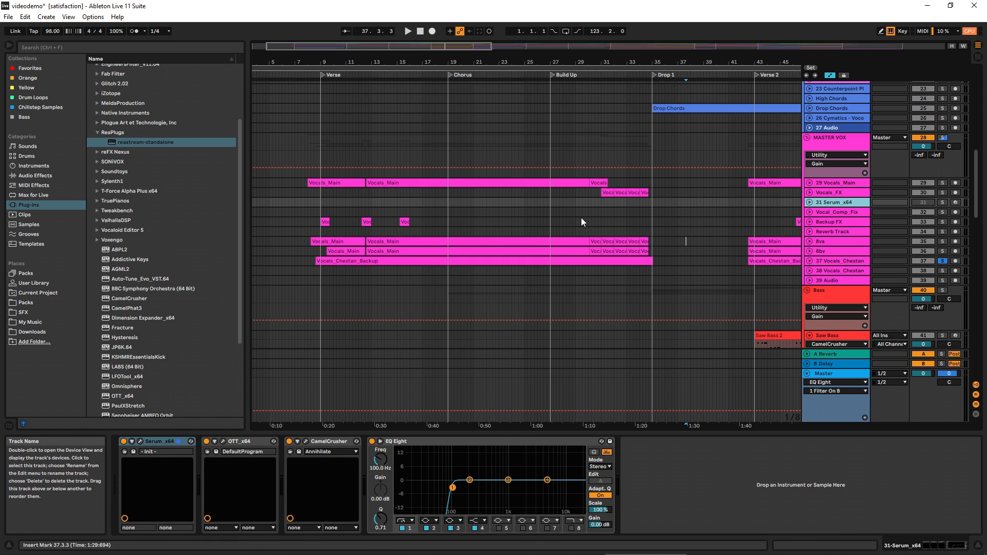
click(836, 182)
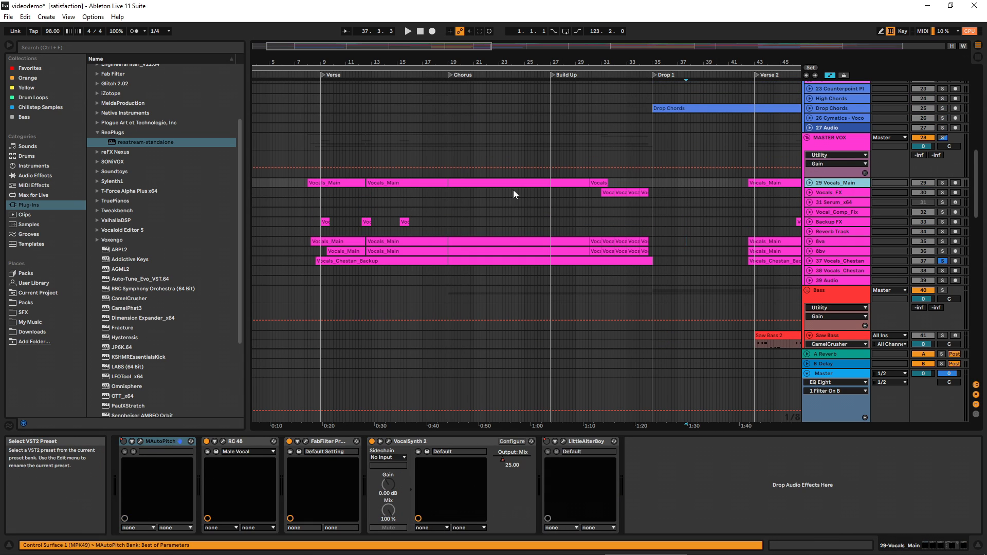
click(810, 183)
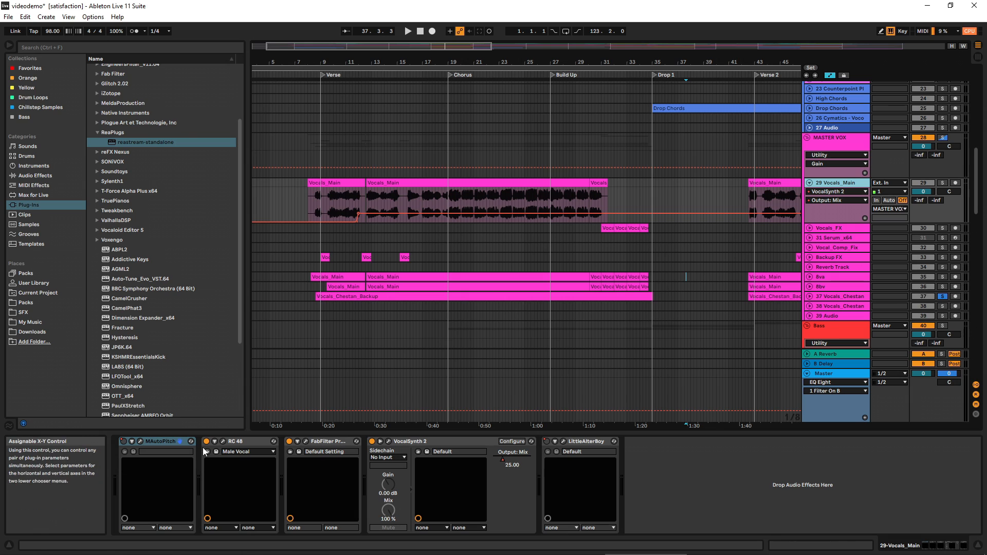
Step: Inspect the VocalSynth 2 plug-in on 29 Vocals_Main and close its window
click(318, 440)
click(433, 443)
click(390, 443)
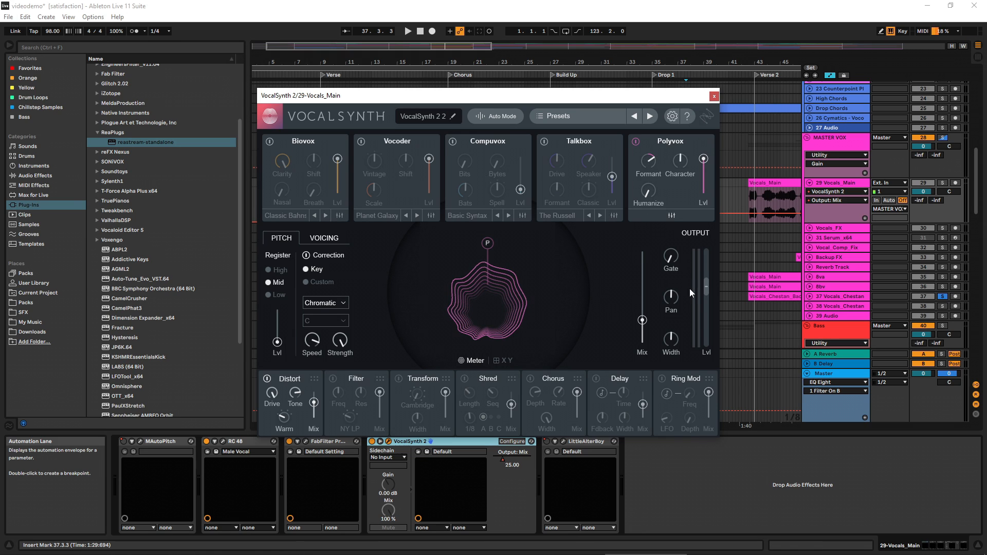
click(714, 96)
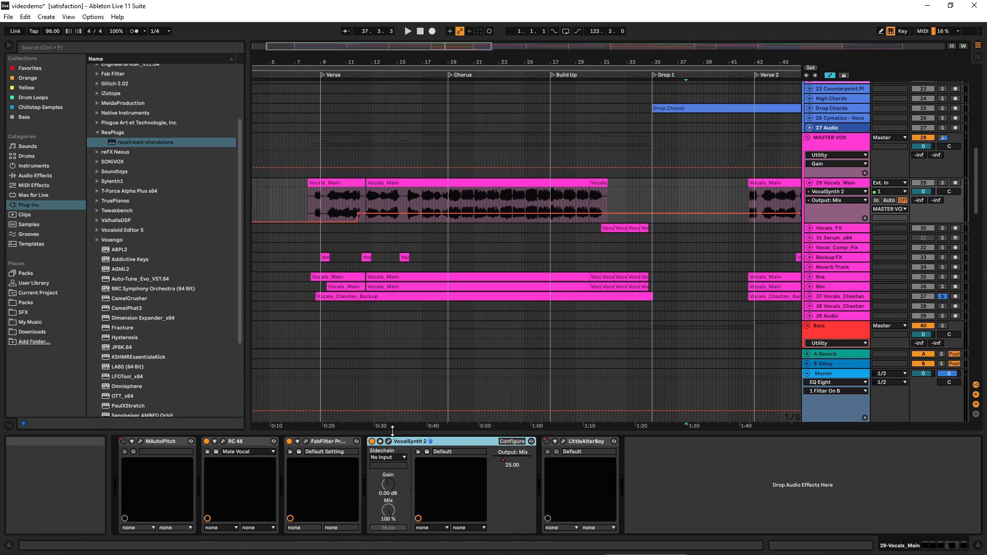
Step: Set the VocalSynth 2 output mix to 100 and play the main vocal from 18.2.1, just before the Chorus
drag(519, 97, 221, 157)
drag(342, 381, 342, 314)
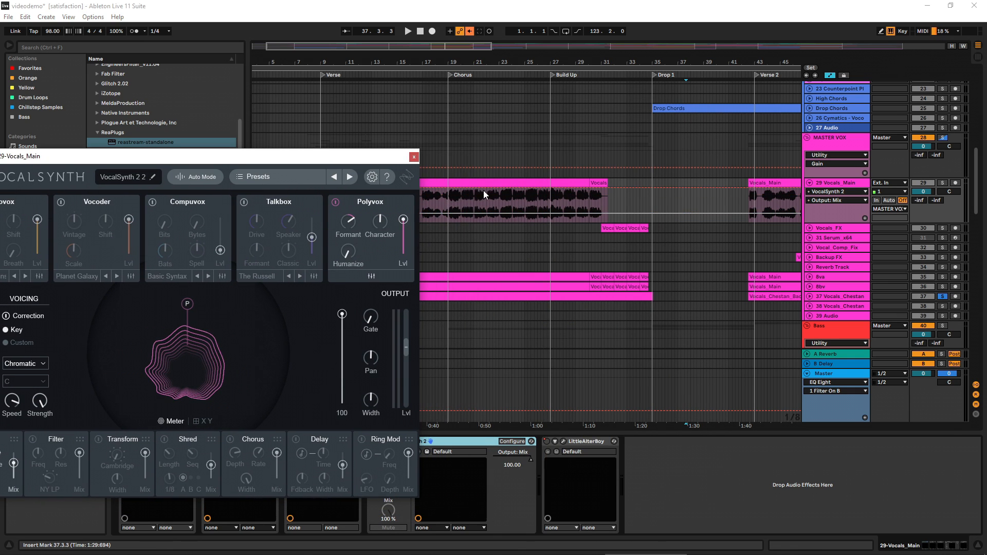
click(439, 198)
key(space)
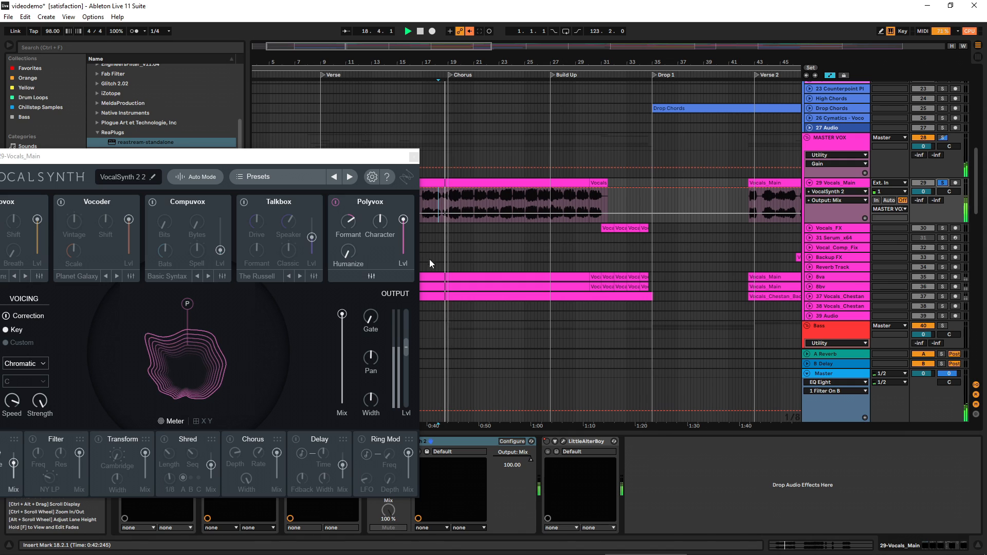
drag(278, 159, 442, 125)
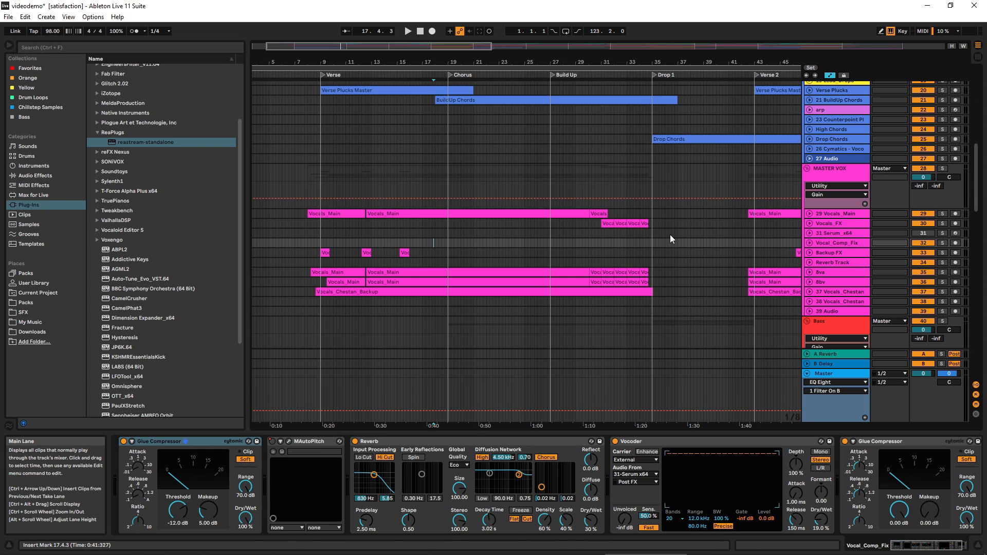
Step: Activate and solo the Verse Plucks group, and zoom in on the Verse section's strings clip
scroll(676, 232, down, 3)
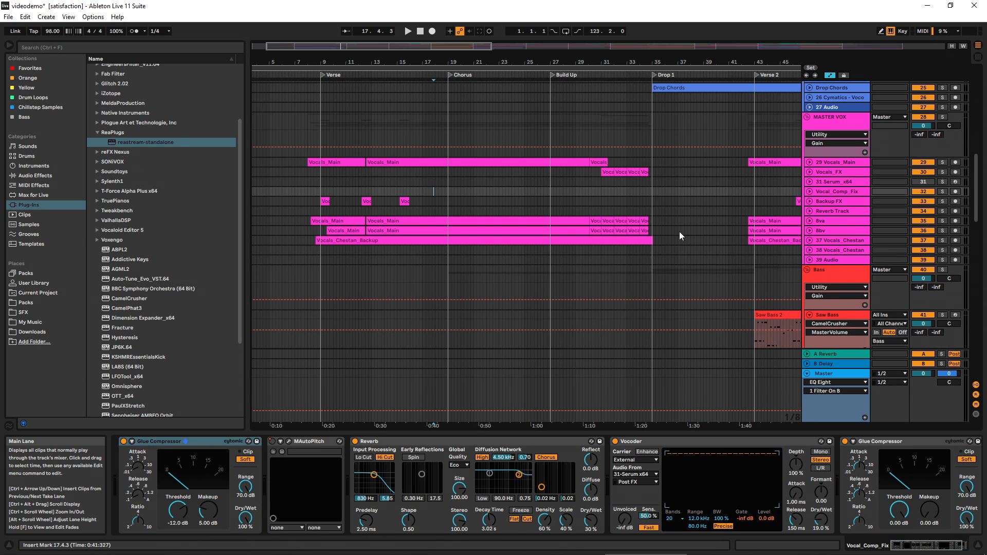
scroll(680, 233, up, 1)
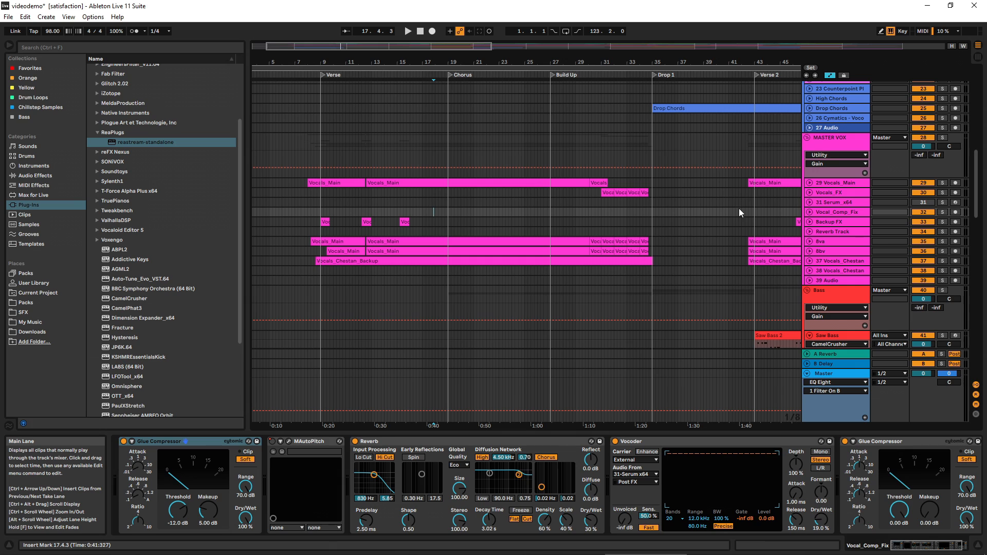
scroll(792, 203, up, 1)
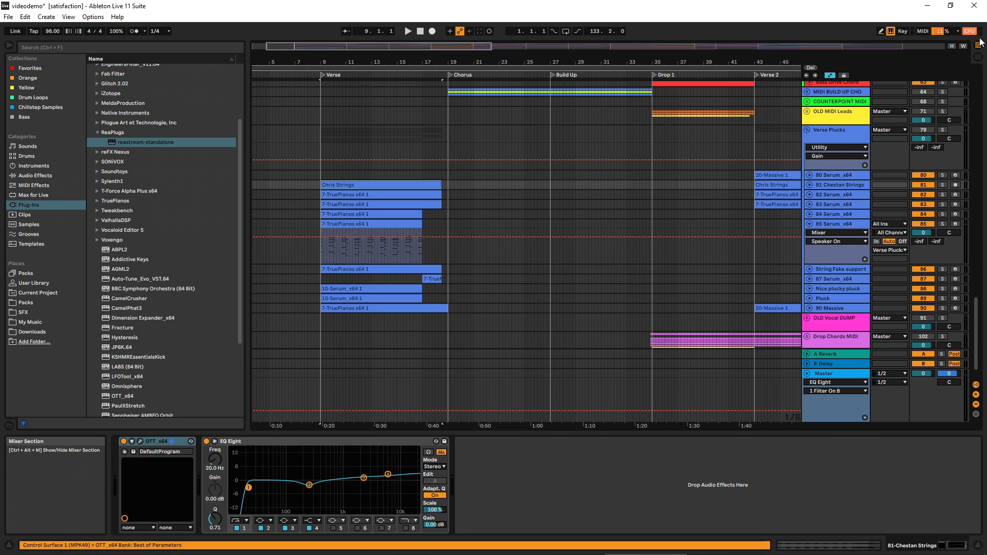
click(943, 129)
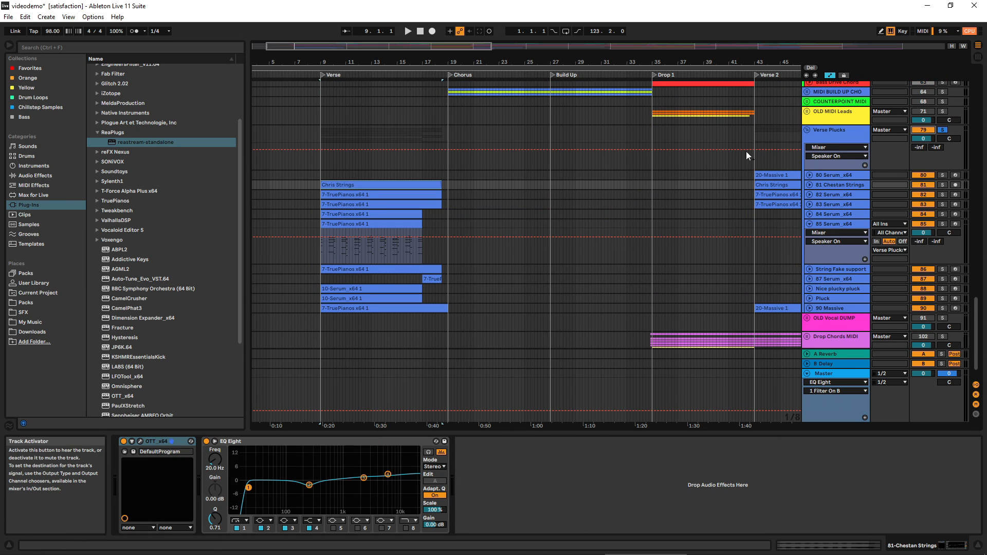
key(z)
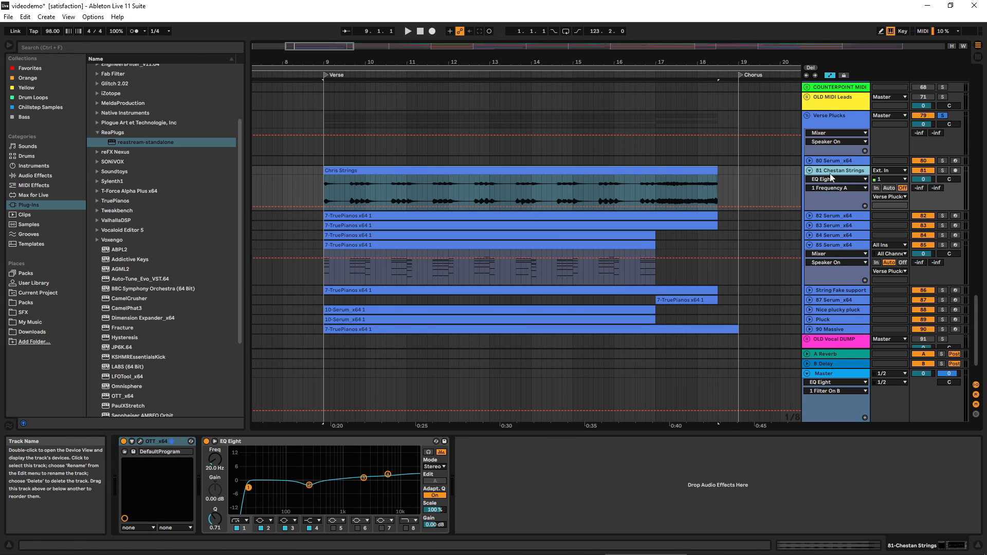
Step: Solo the strings track 81 and play its clip from 9.1.1
click(446, 171)
click(945, 170)
key(space)
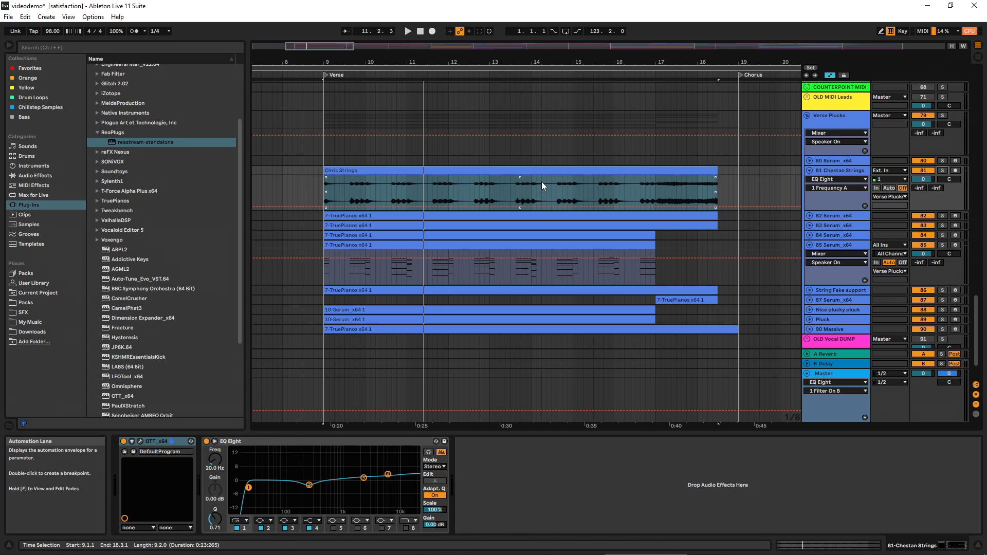
Step: Unfold tracks 82, 83 and 84 Serum_x64 in the Verse Plucks group to show their MIDI notes
scroll(541, 181, down, 2)
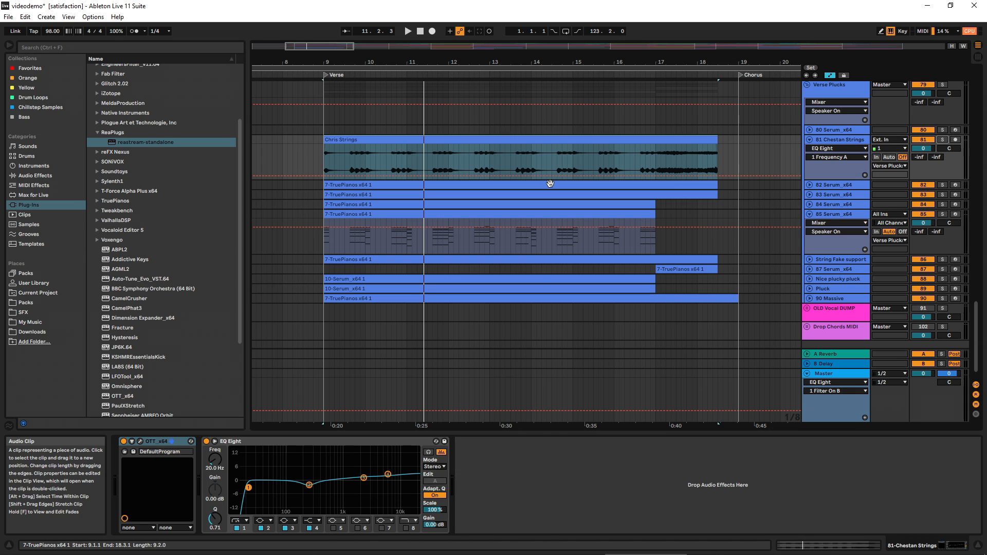
click(810, 185)
scroll(810, 188, down, 2)
click(810, 199)
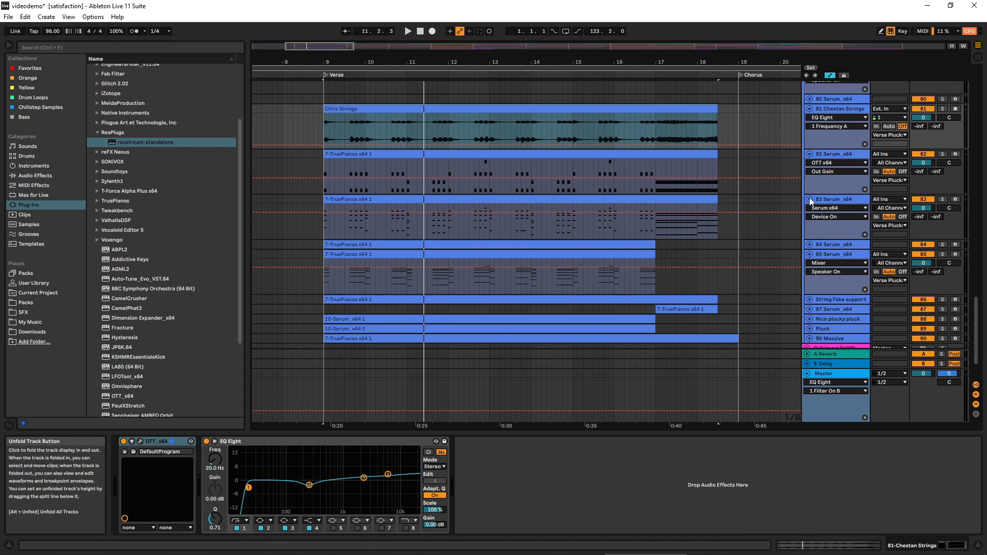
click(811, 244)
scroll(810, 244, down, 3)
scroll(717, 249, up, 3)
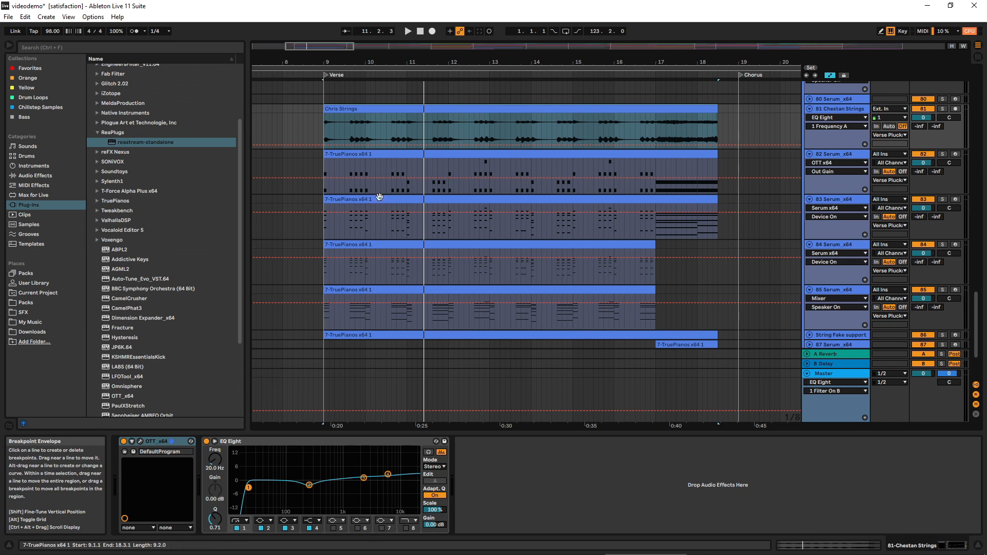
Step: Select the 7-TruePianos x64 1 clip on 82 Serum_x64 and solo that track
click(348, 200)
scroll(698, 186, up, 2)
scroll(698, 186, up, 2)
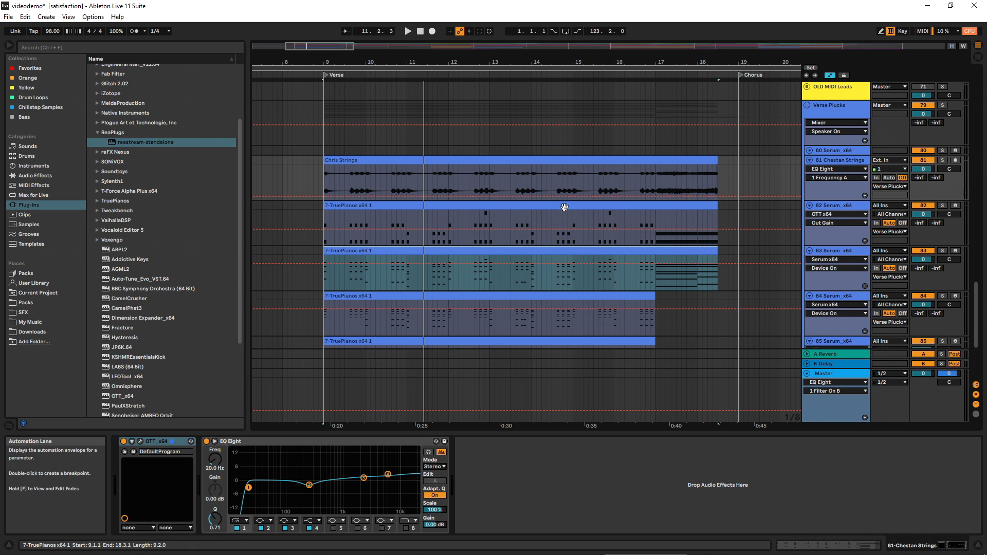
click(336, 210)
click(943, 206)
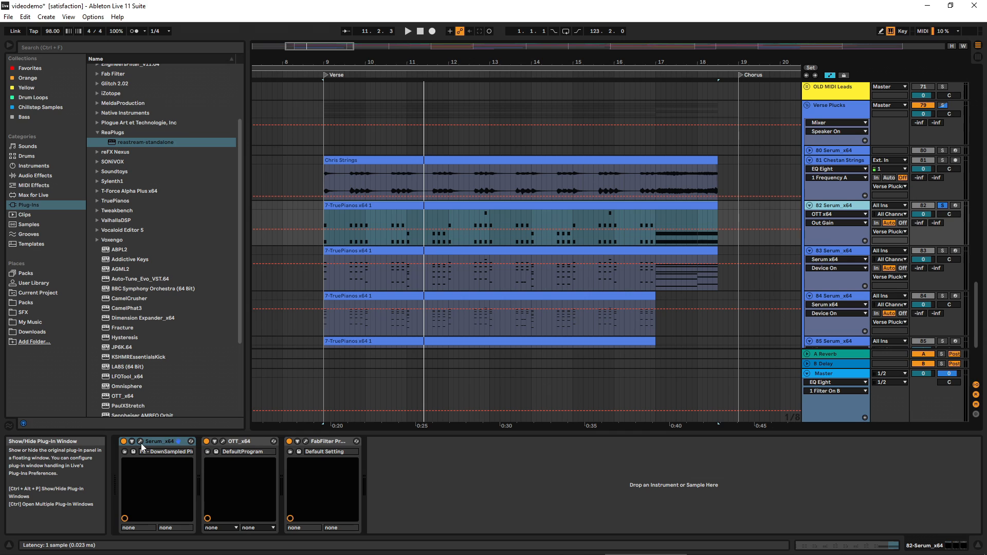
Step: Inspect the PL - DownSampled Plucky Square patch in Serum on track 82 and close the plug-in window
key(ctrl+alt+p)
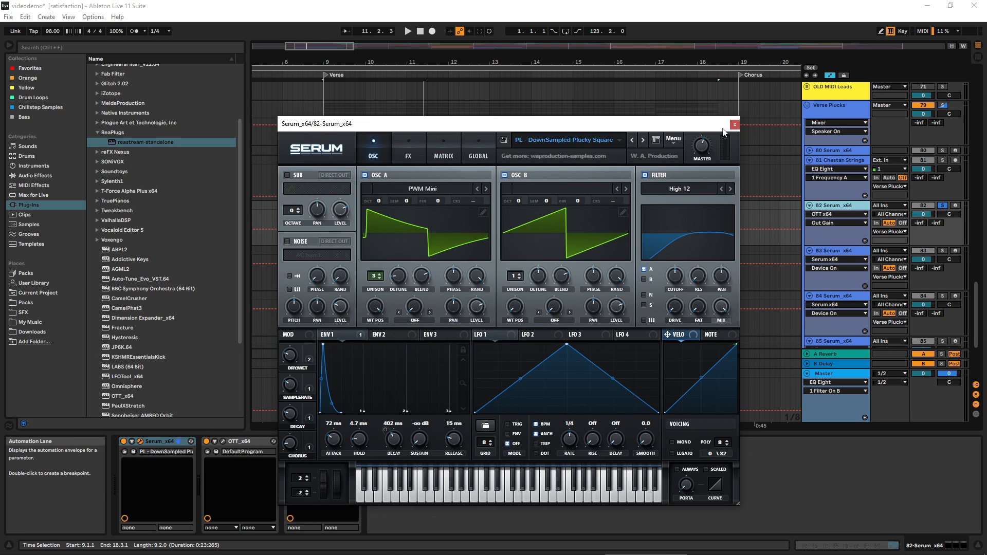
drag(717, 129, 765, 115)
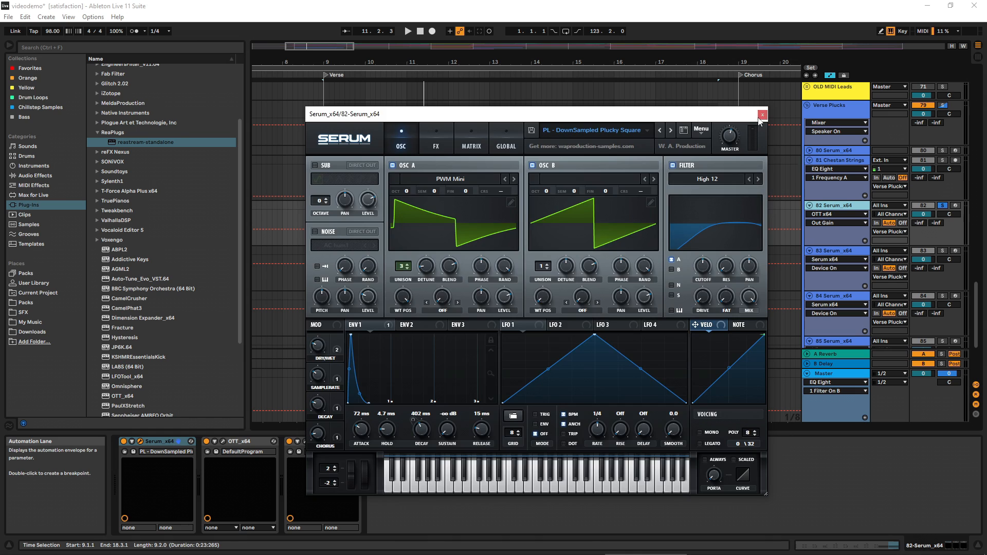
click(763, 114)
Step: Play 82 Serum_x64 from the Verse start, then select 83 Serum_x64 and switch the solo to it
key(space)
scroll(483, 267, down, 5)
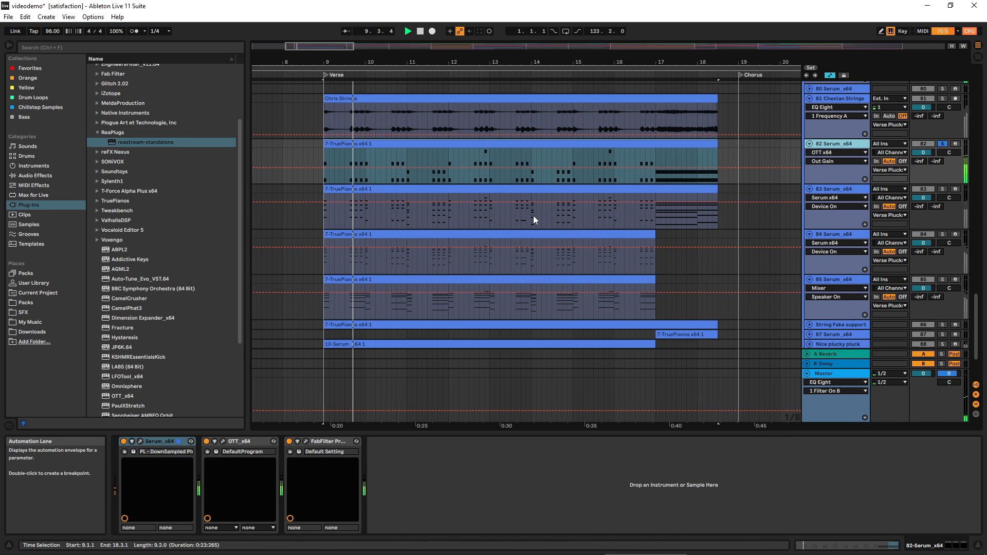
click(943, 187)
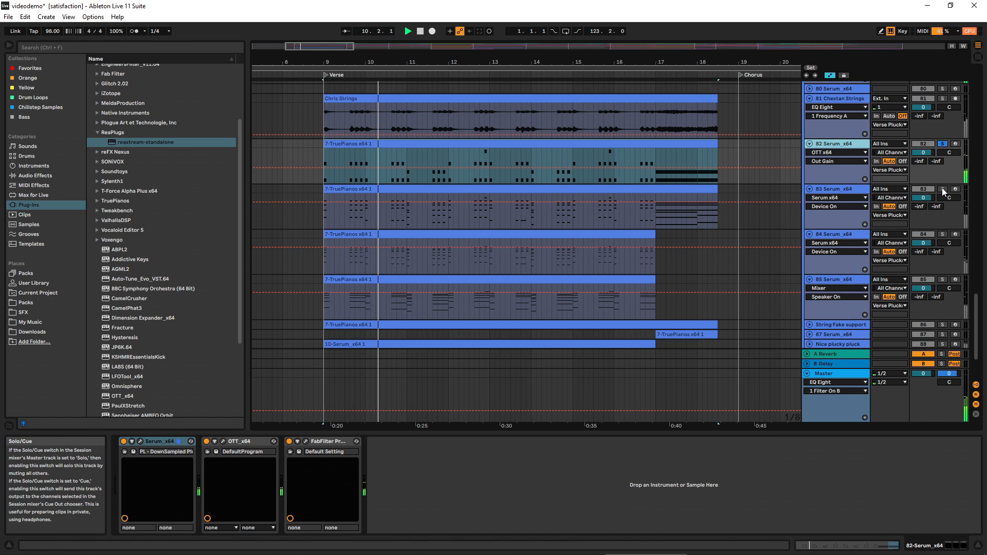
click(855, 190)
scroll(844, 247, down, 2)
scroll(846, 246, up, 1)
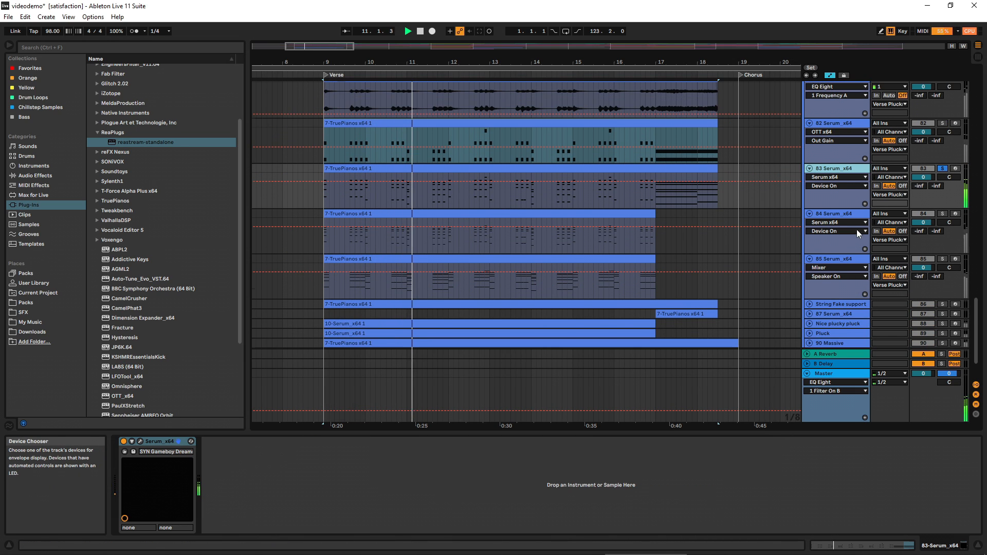
Step: Switch the solo to 84 Serum_x64 and on to 85 Serum_x64 during playback, and select track 85
click(943, 213)
click(943, 213)
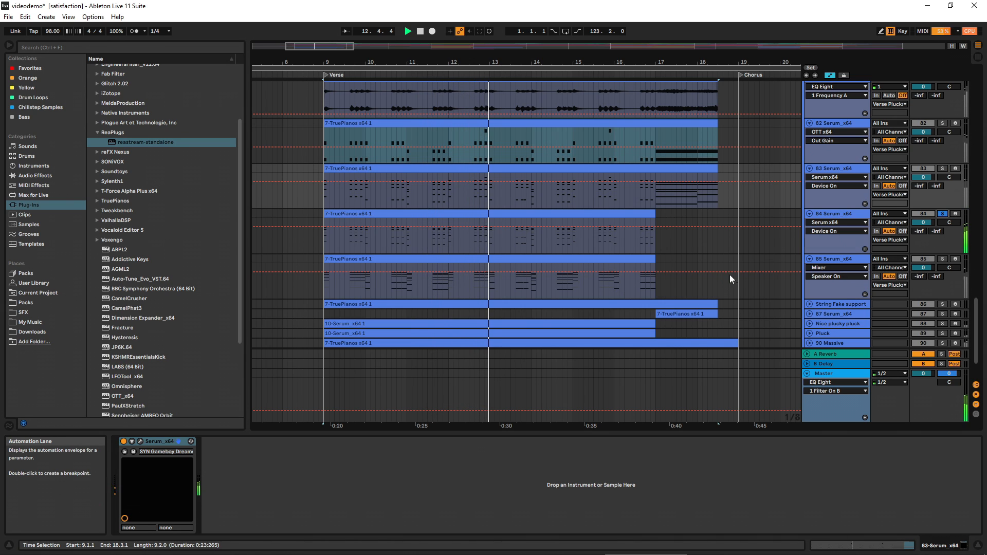
click(943, 259)
click(831, 261)
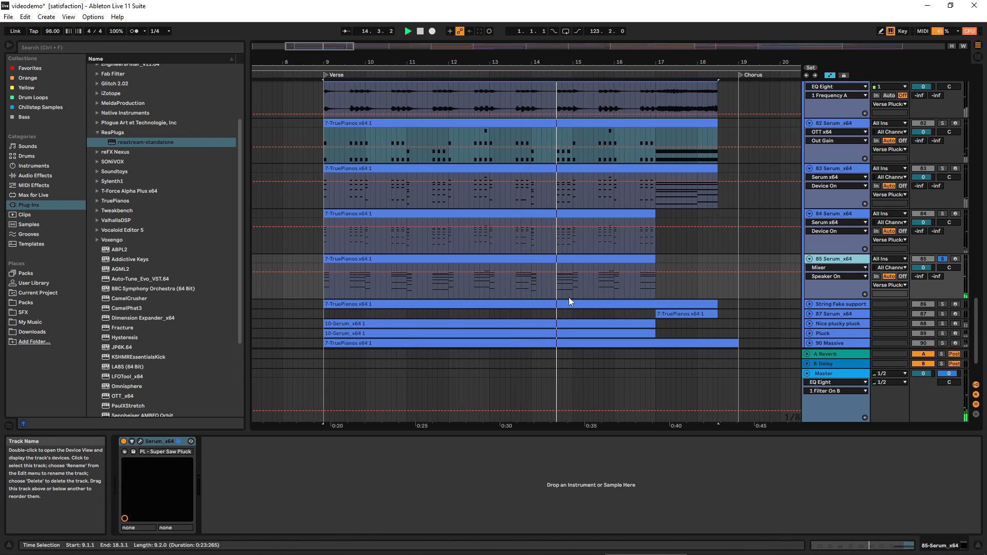
scroll(485, 290, down, 2)
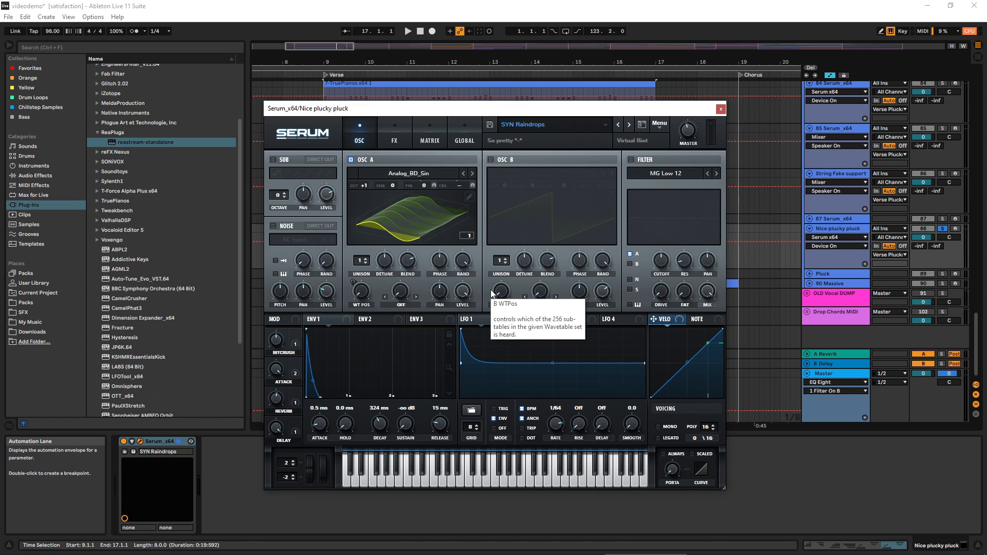
Step: Play Nice plucky pluck from the Verse start while viewing its SYN Raindrops patch in Serum, and close the plug-in window
key(space)
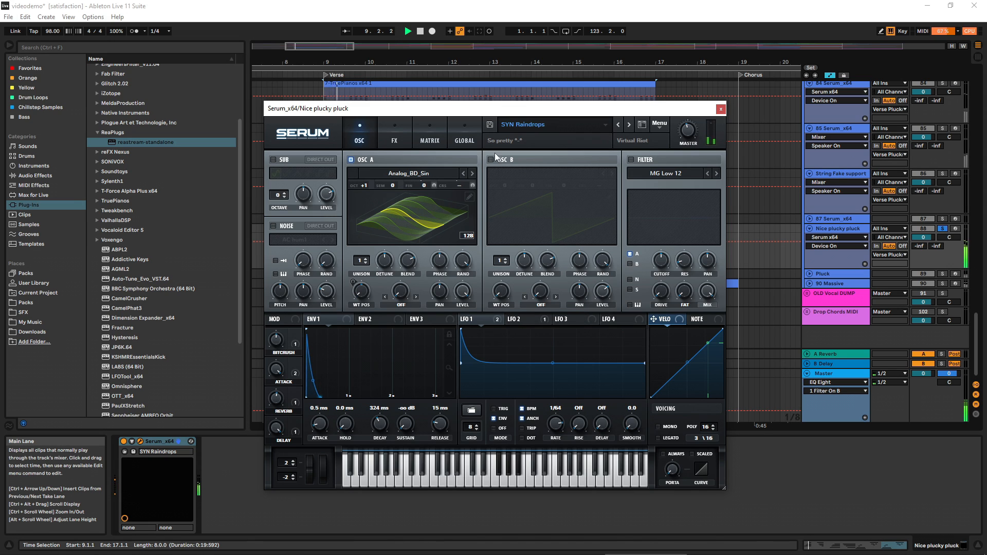
drag(482, 110, 274, 63)
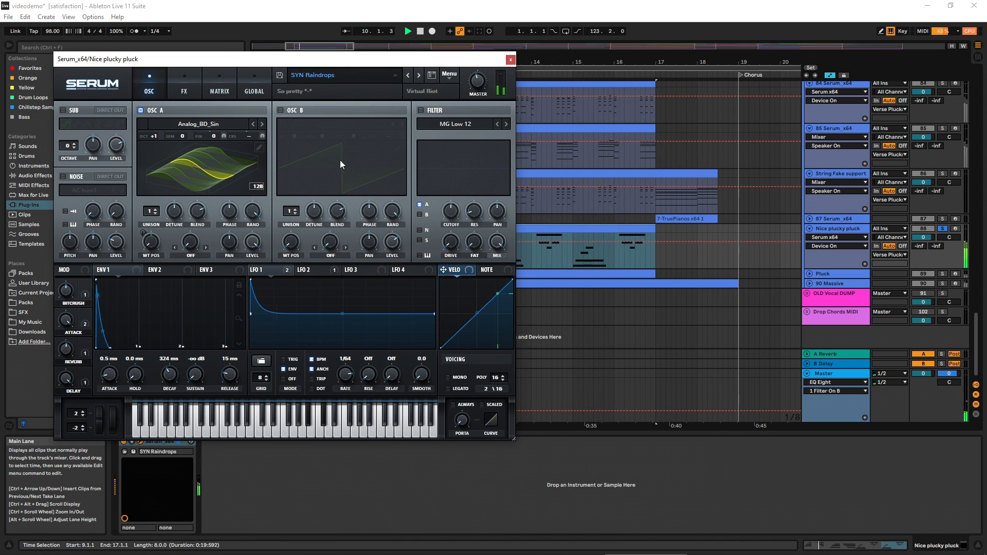
click(511, 60)
Step: Unfold the Pluck track and switch the solo to it during playback
click(813, 274)
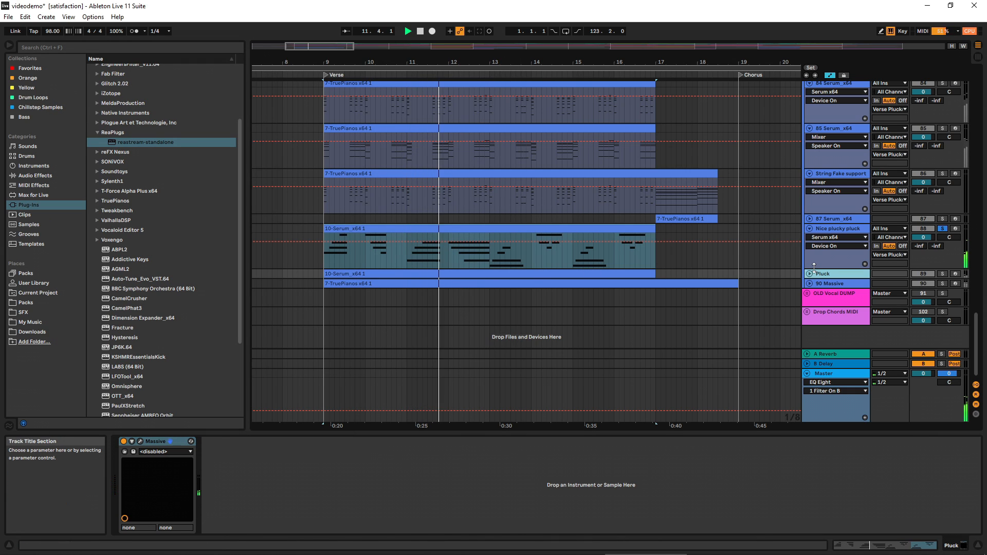
click(810, 274)
scroll(815, 268, down, 2)
click(940, 239)
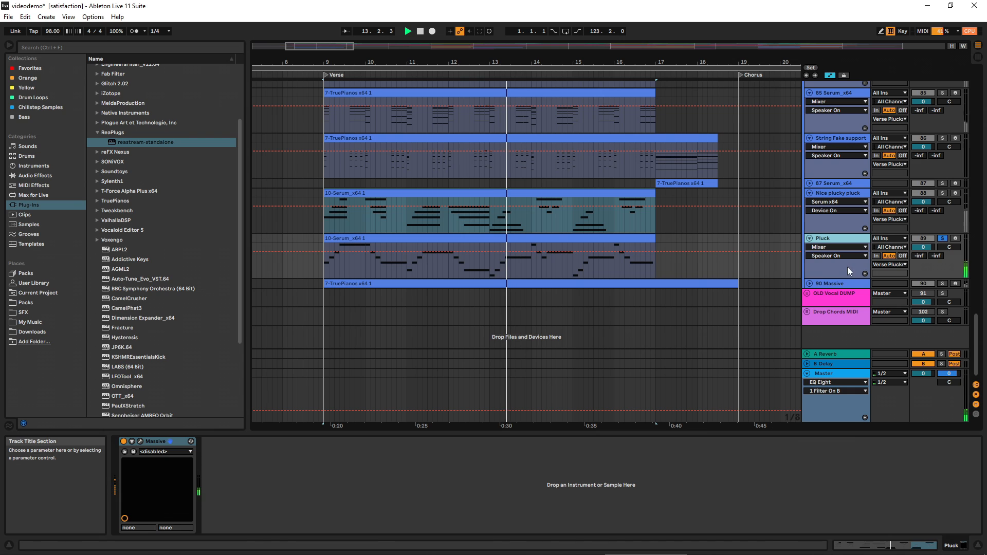
Step: Unfold 90 Massive, switch the solo to it, and inspect its HUGE PAD patch in Massive
click(810, 284)
scroll(829, 258, down, 1)
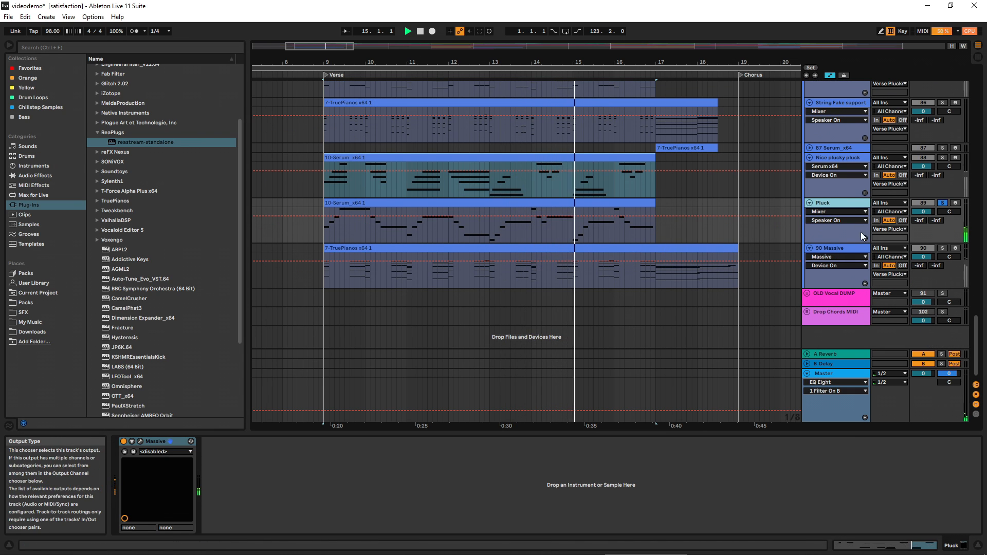
click(942, 249)
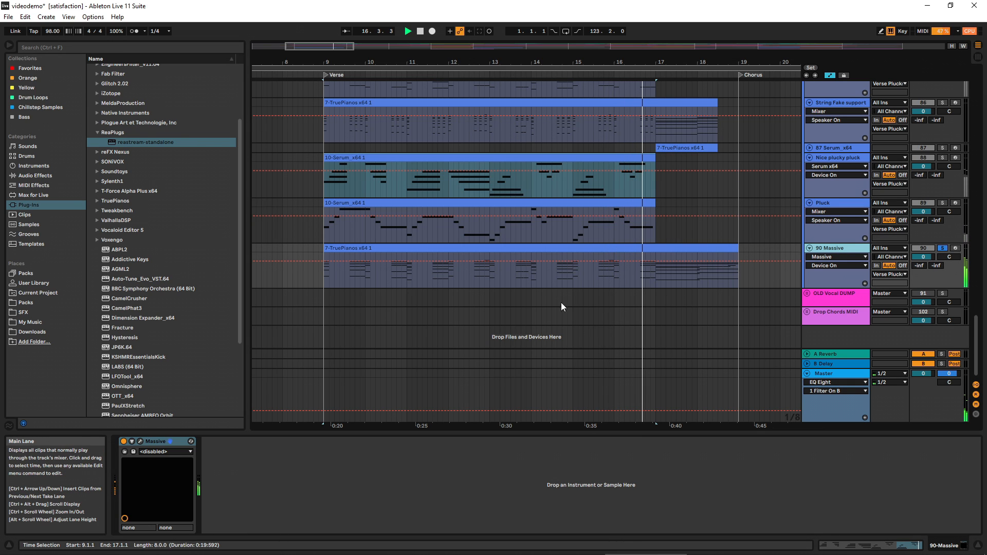
click(140, 441)
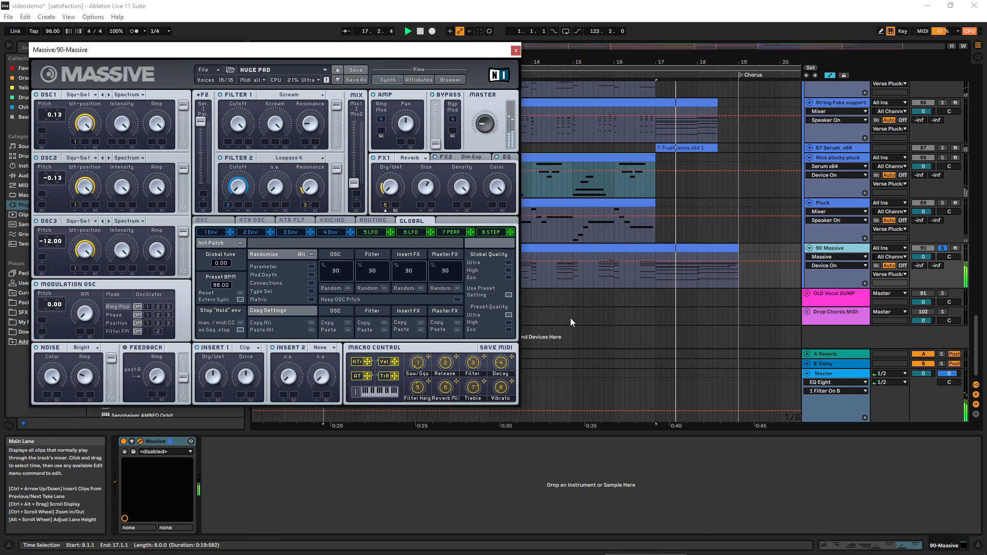
click(516, 50)
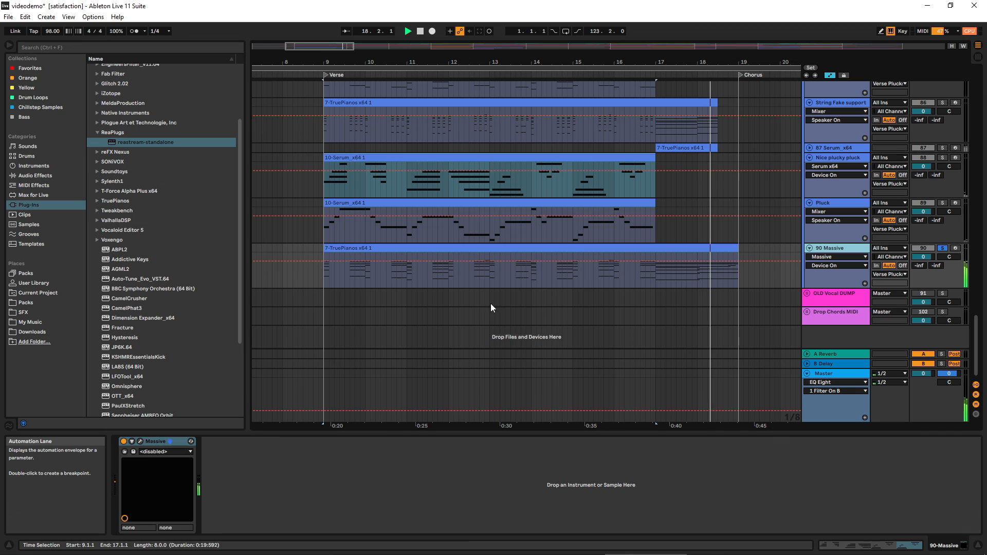
Step: Stop playback and fold the Verse Plucks group
scroll(608, 216, up, 5)
scroll(720, 173, up, 5)
click(807, 232)
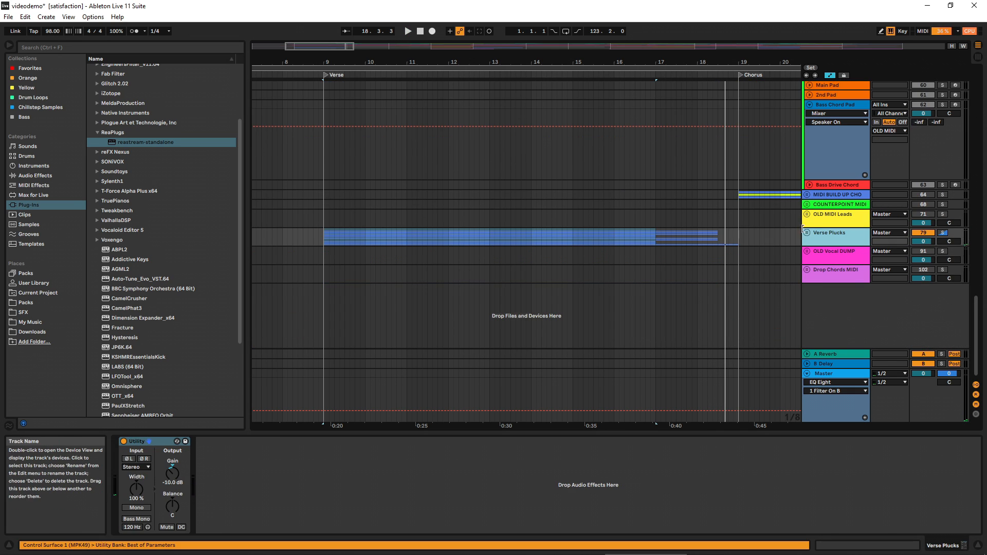
Step: Unfold and solo the Verse Plucks audio track in the Instruments group, and play its Verse Plucks Master clip
scroll(787, 222, up, 5)
scroll(575, 161, up, 2)
scroll(577, 159, up, 10)
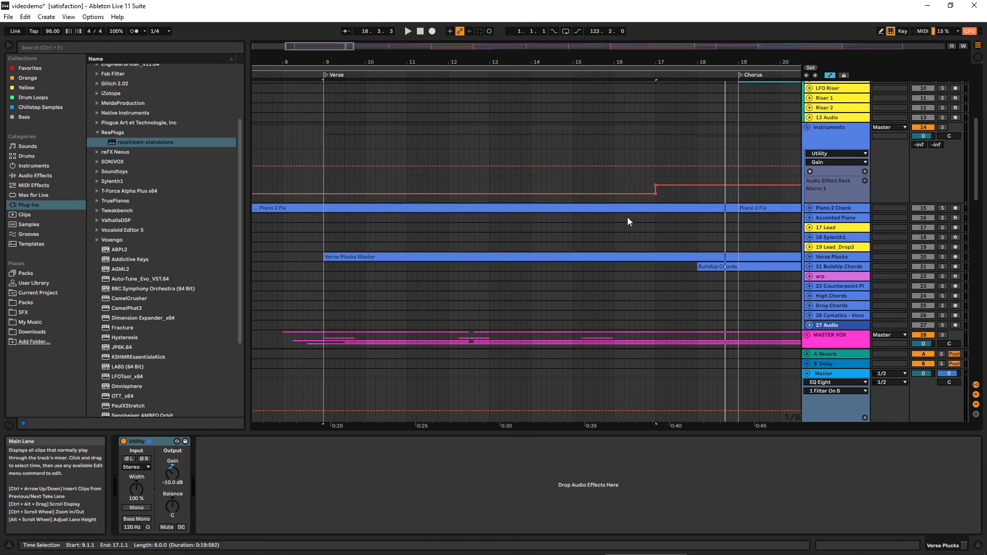
click(810, 257)
click(942, 257)
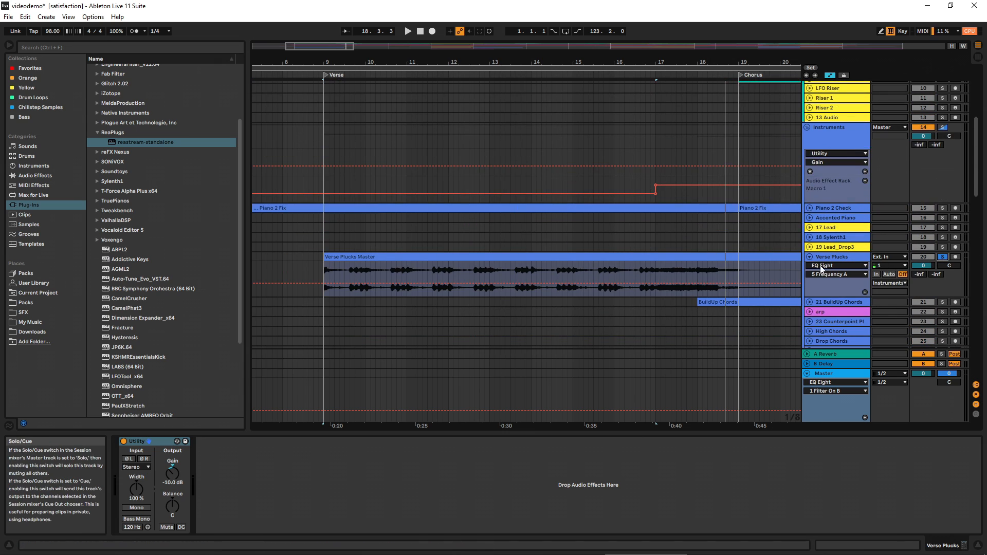
click(401, 265)
key(space)
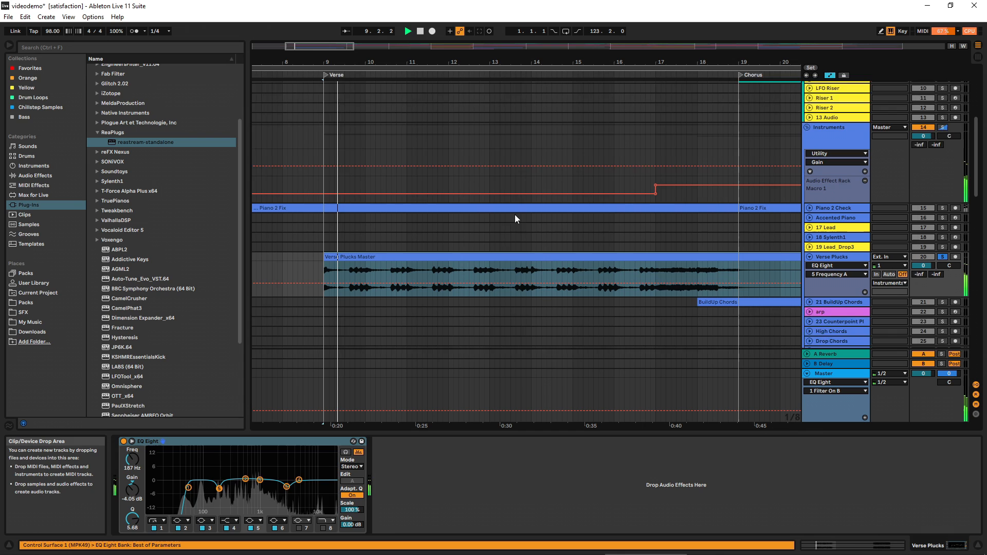
scroll(514, 214, down, 3)
scroll(458, 255, up, 1)
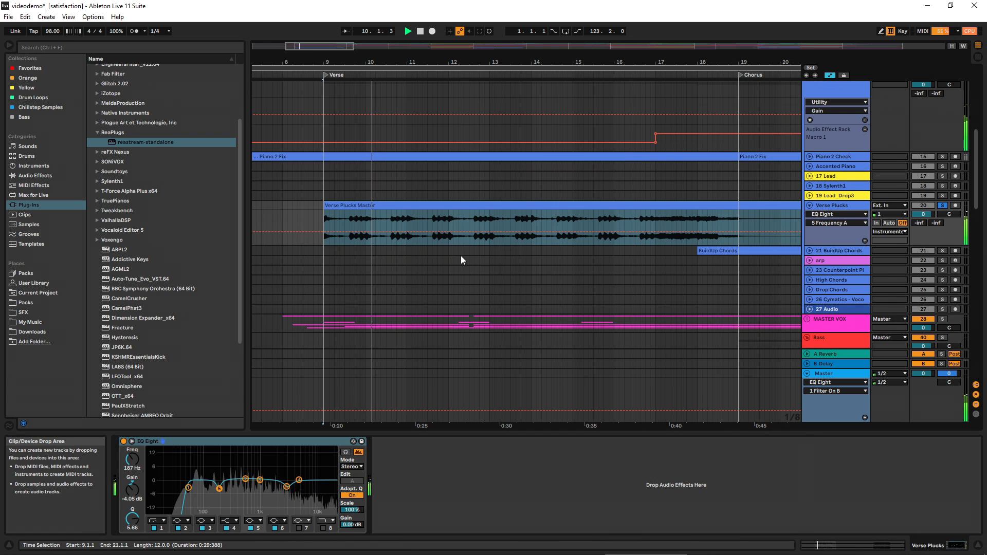
scroll(525, 206, down, 3)
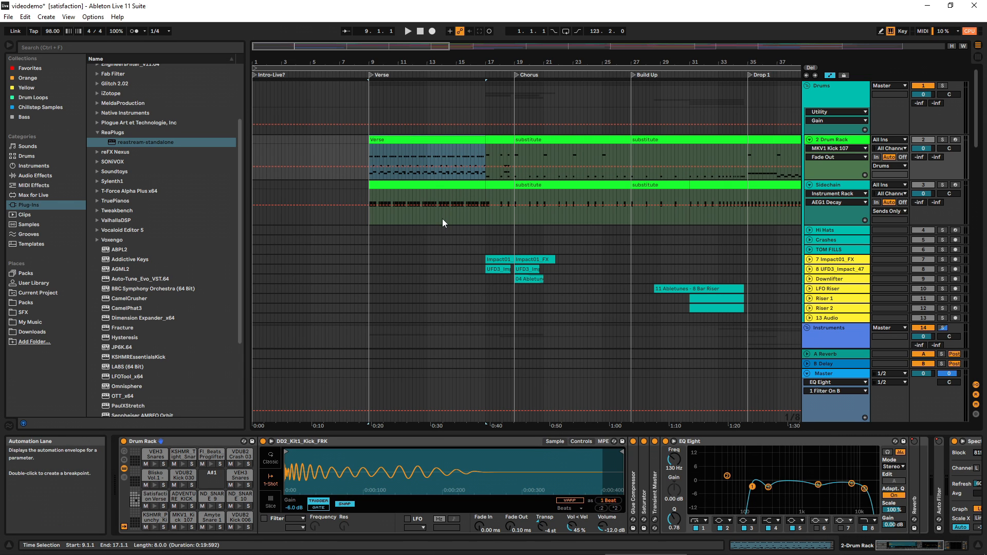
Step: Switch the solo to 2 Drum Rack, with the Verse section enlarged in the arrangement
drag(393, 62, 393, 113)
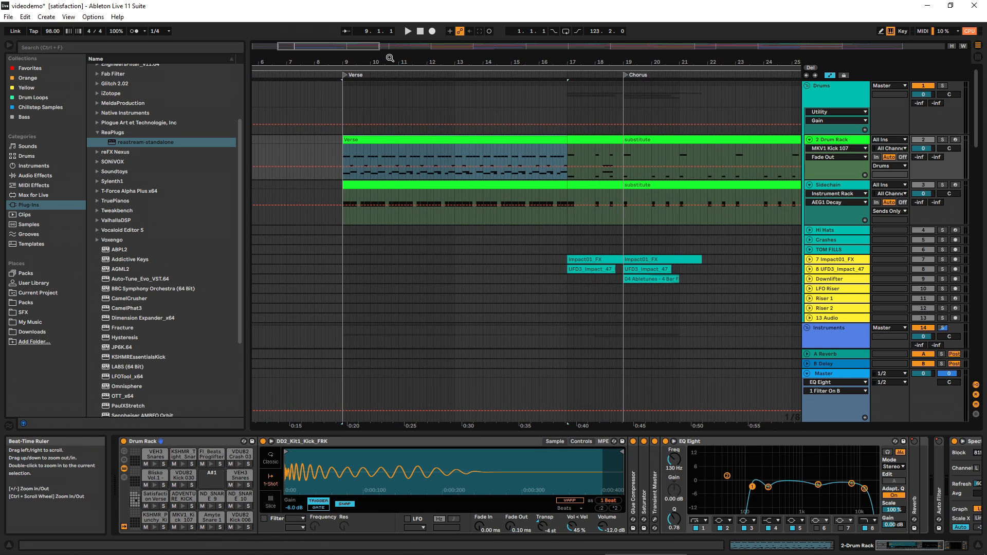
scroll(403, 249, down, 1)
scroll(404, 249, up, 1)
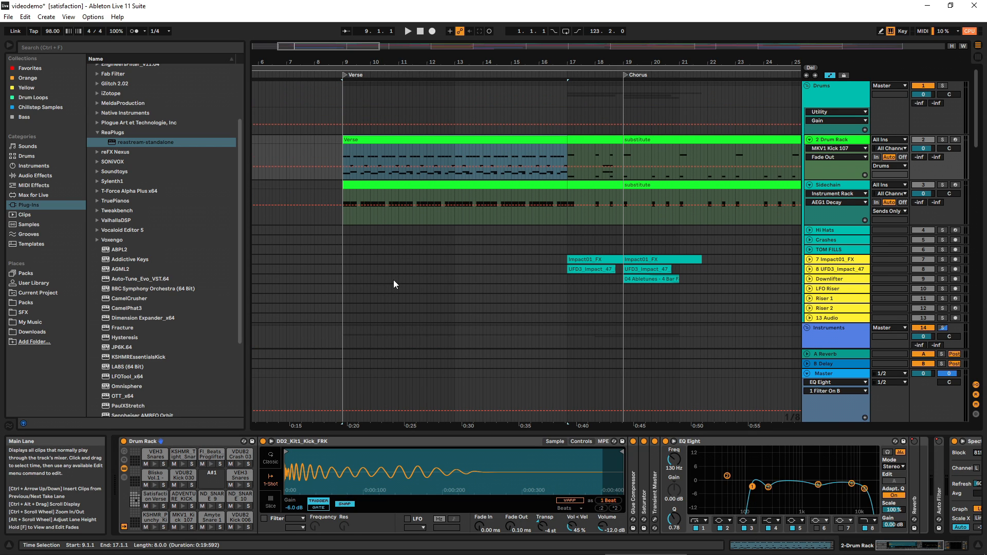
click(943, 139)
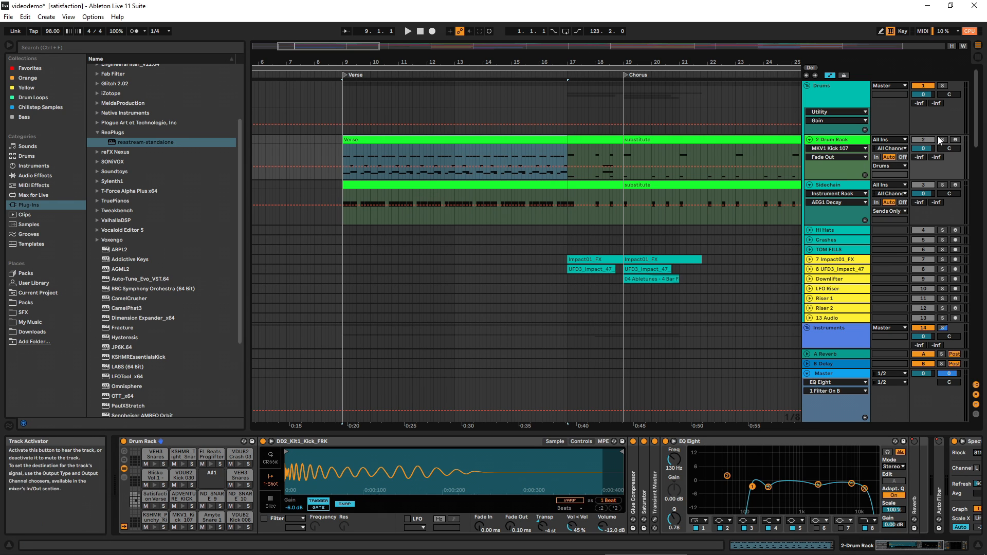
key(plus)
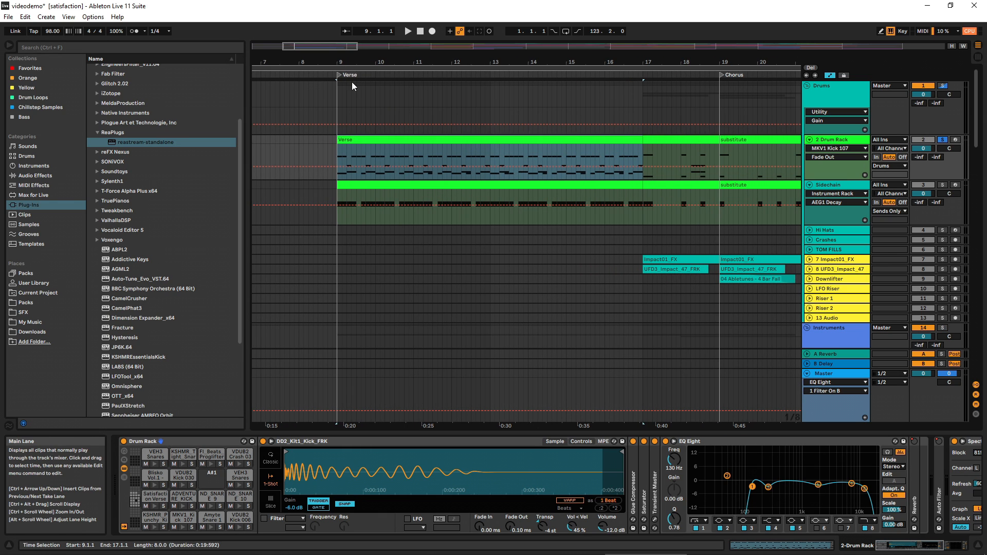
Step: Search the Packs folder for "satisfaction" and preview Satisfaction Verse Snare.wav in Amyte's Pack under Amyte Drums
click(26, 302)
click(102, 47)
text(s)
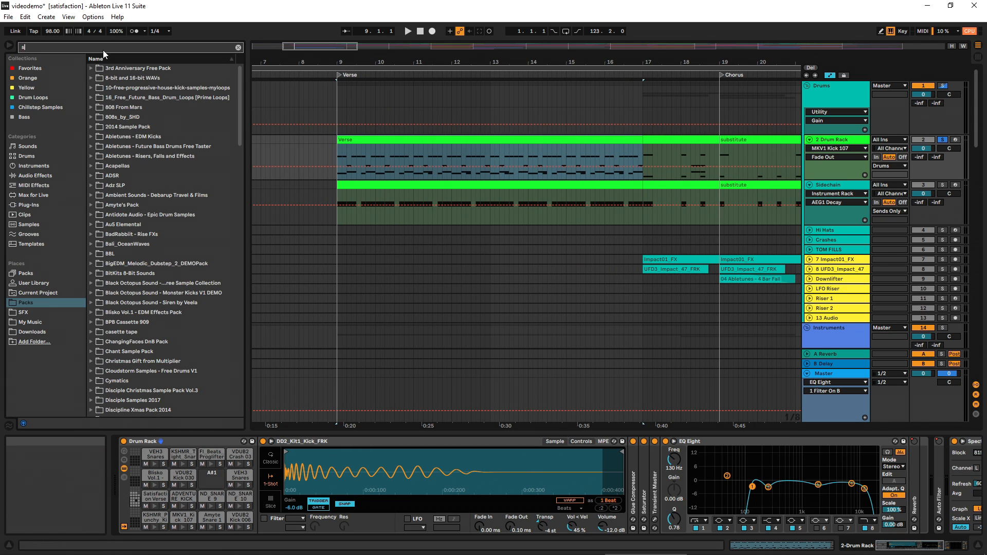
text(atisfaction)
click(92, 68)
click(97, 78)
click(160, 88)
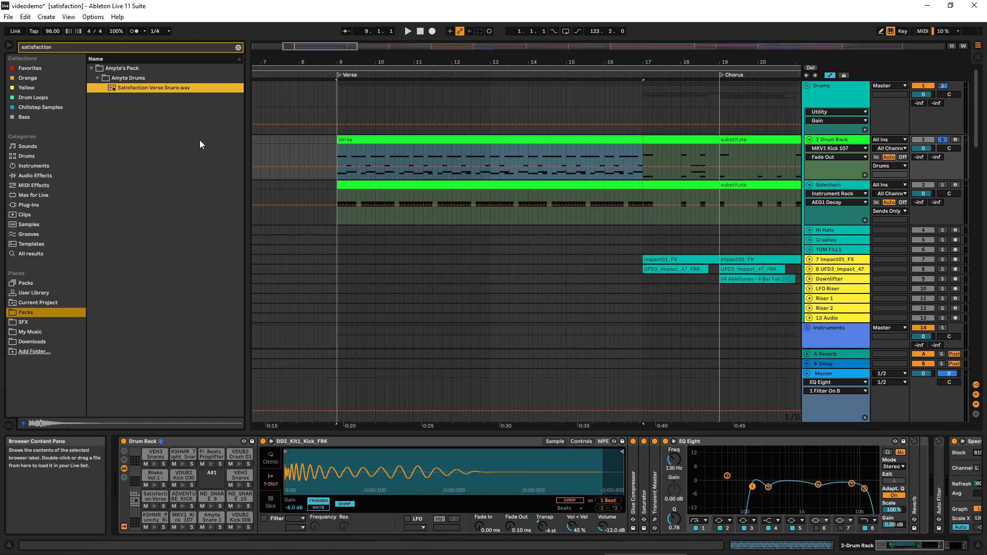
Step: Open the Verse MIDI clip on 2 Drum Rack, select its Satisfaction Verse Snare notes, and play and examine the drum pattern
drag(131, 98, 324, 186)
double_click(374, 160)
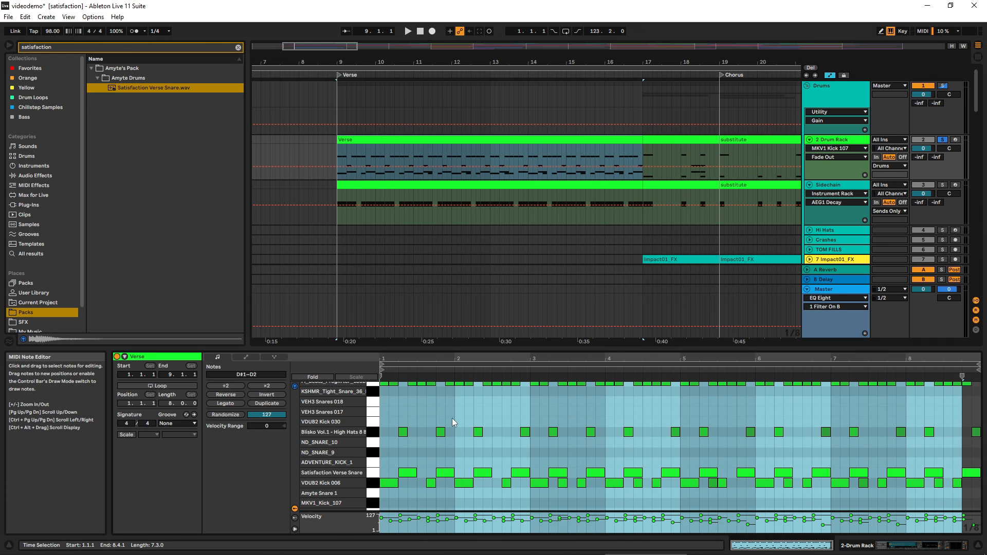
click(400, 452)
scroll(391, 454, up, 5)
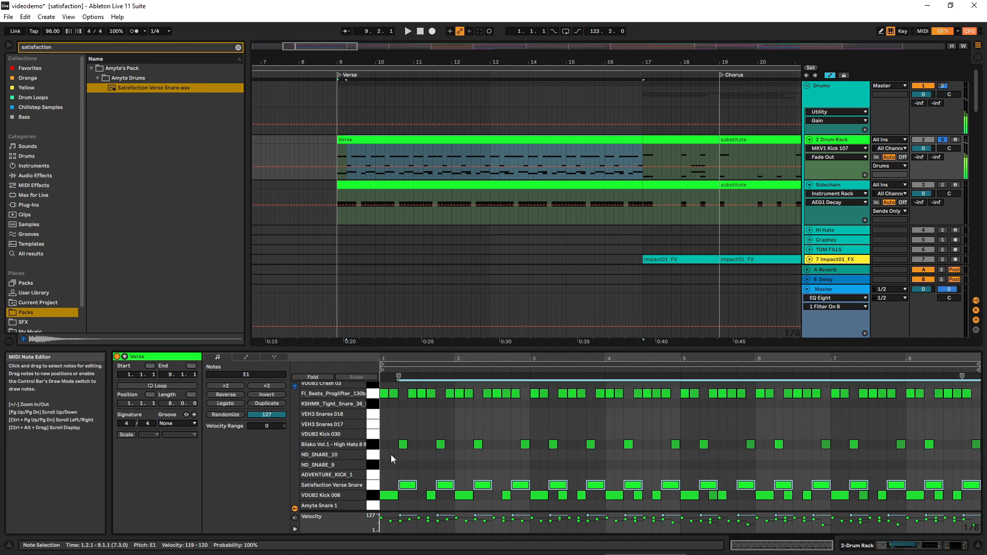
scroll(401, 424, up, 1)
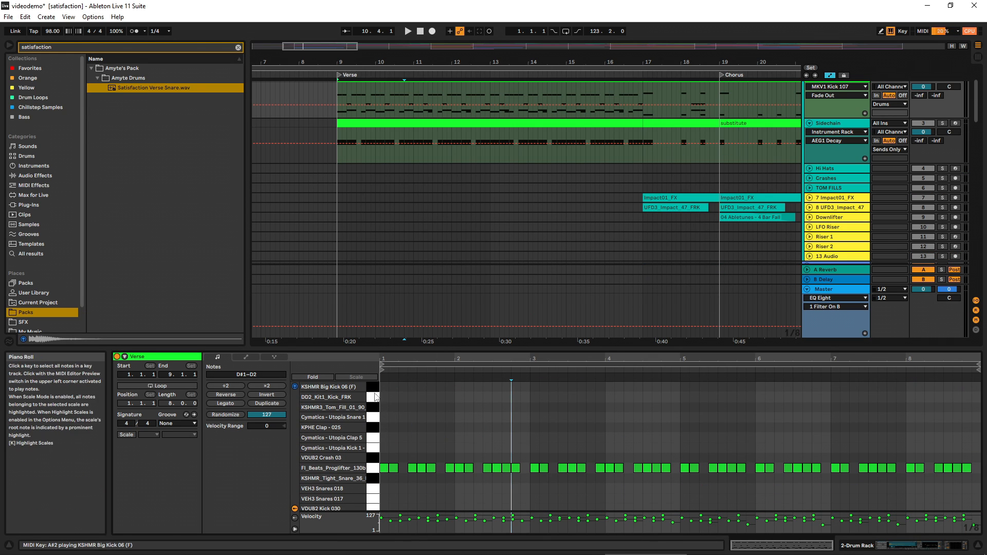
scroll(386, 411, down, 6)
scroll(808, 149, up, 5)
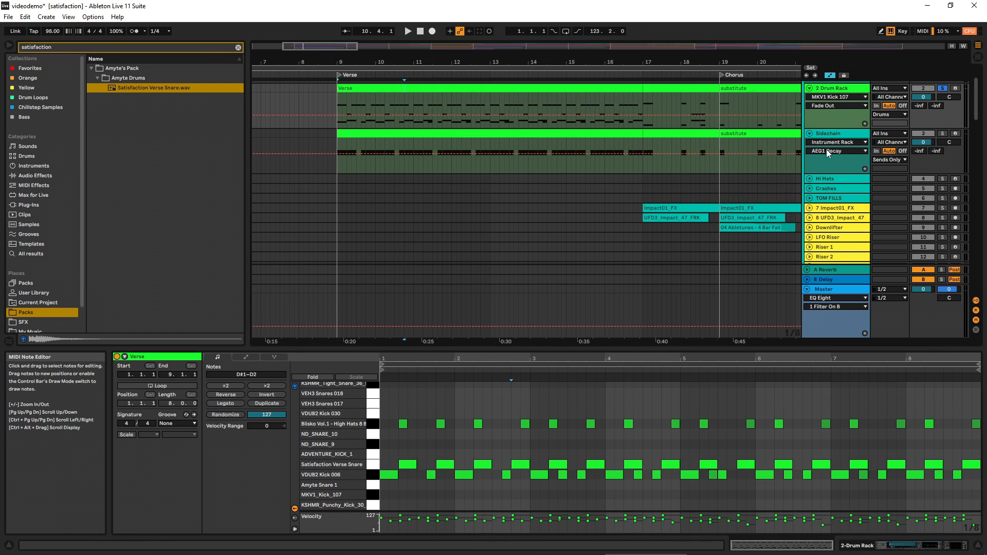
Step: Show the devices of 2 Drum Rack and inspect the Amyte Snare 1 pad's sample and effect chain
click(832, 140)
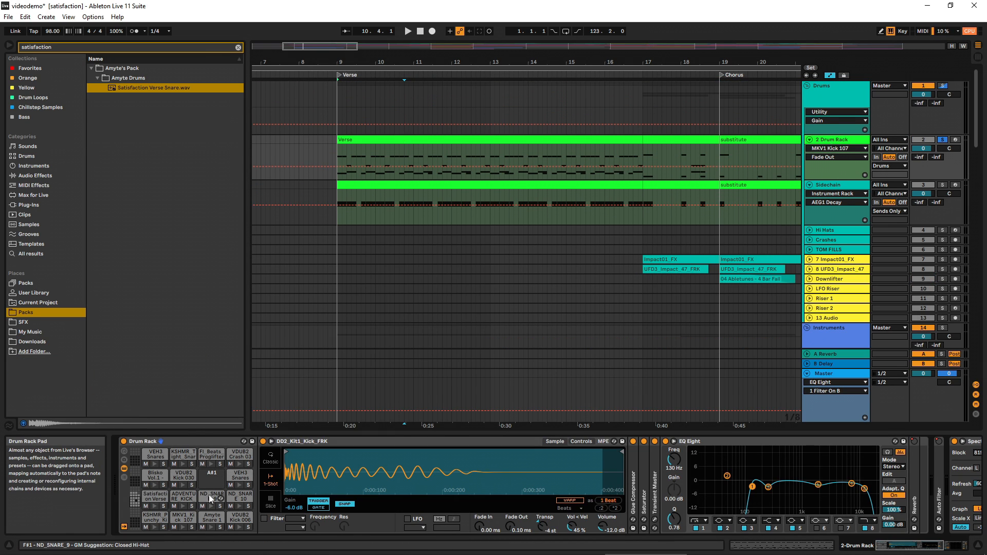
click(211, 517)
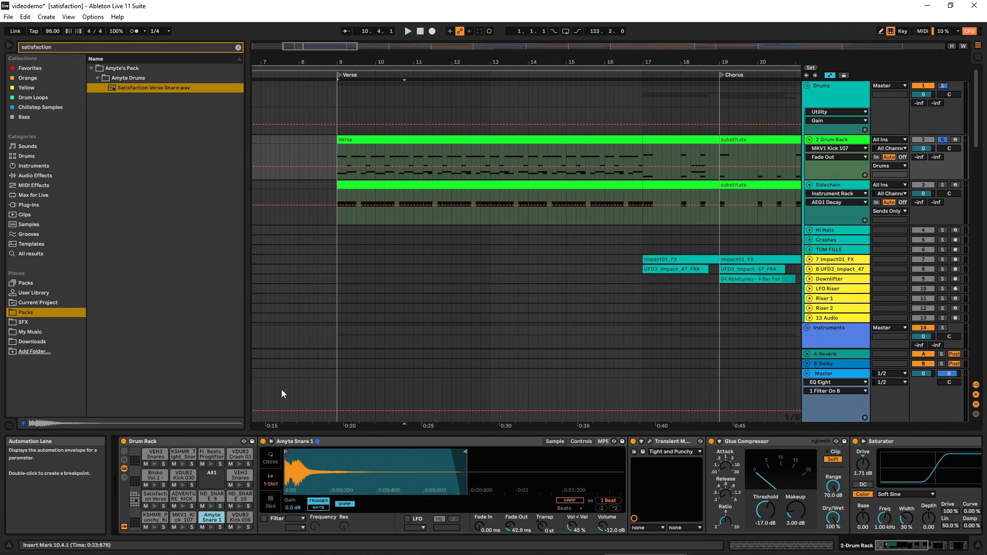
click(211, 527)
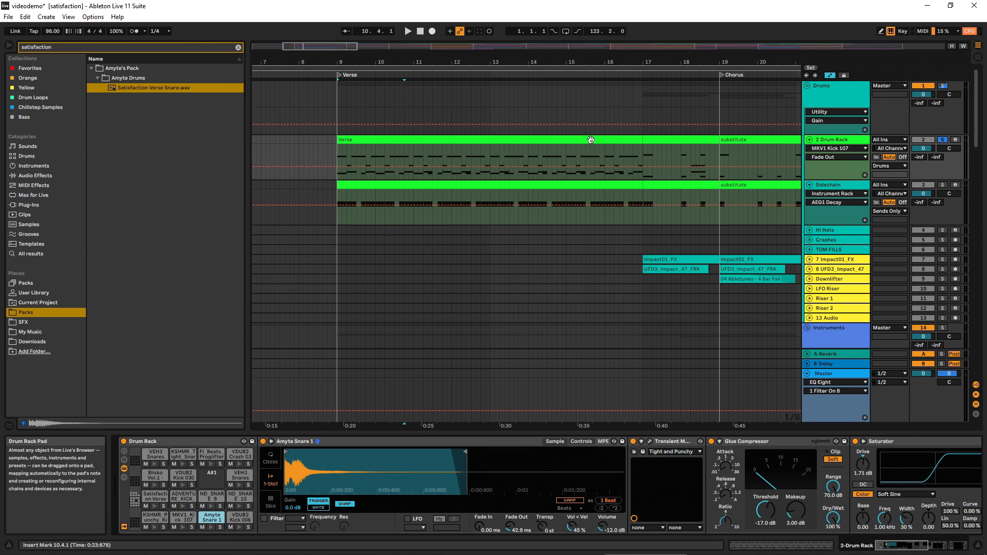
Step: Examine the wider arrangement from the drum tracks down through the Instruments and Bass groups, out to Build Up 2
drag(620, 62, 501, 54)
scroll(445, 216, down, 2)
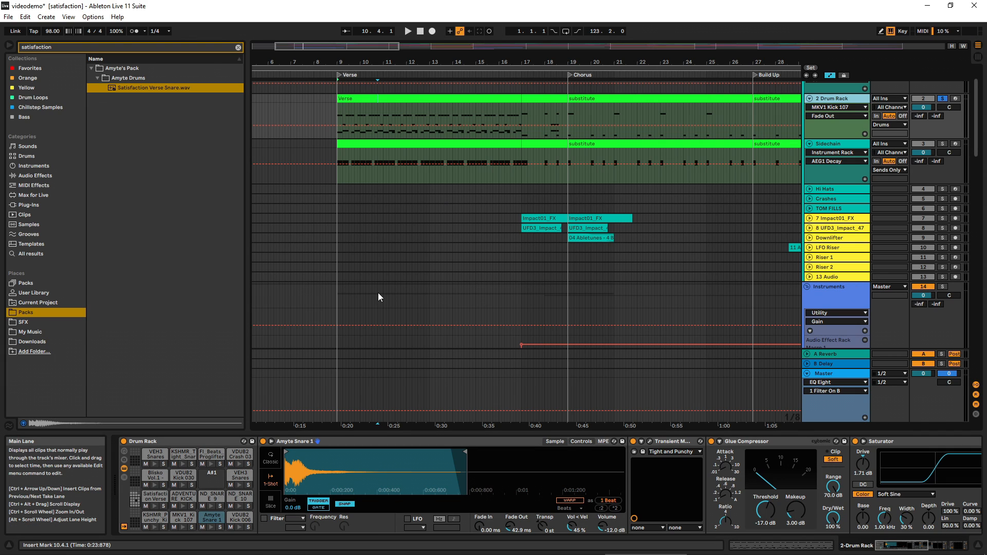
scroll(436, 331, up, 2)
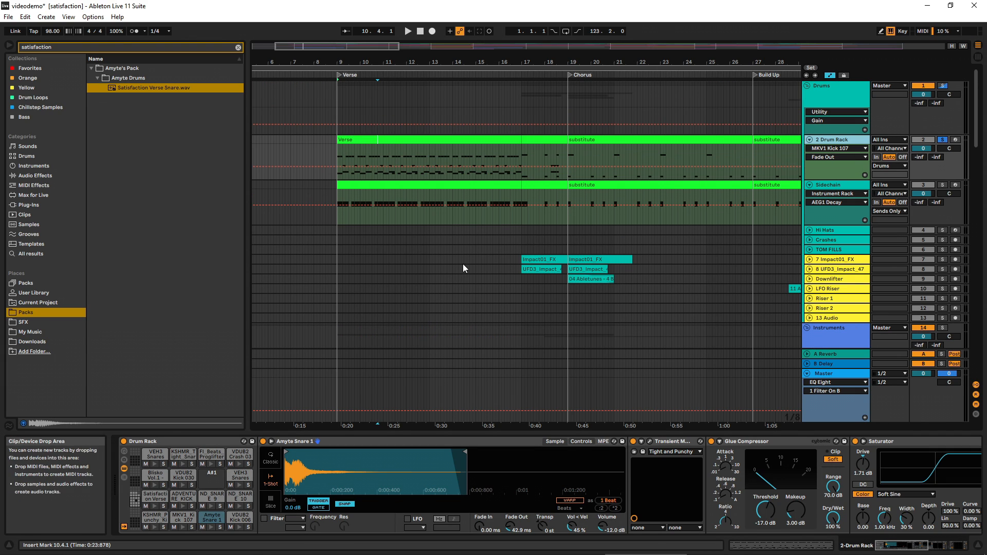
scroll(535, 226, down, 12)
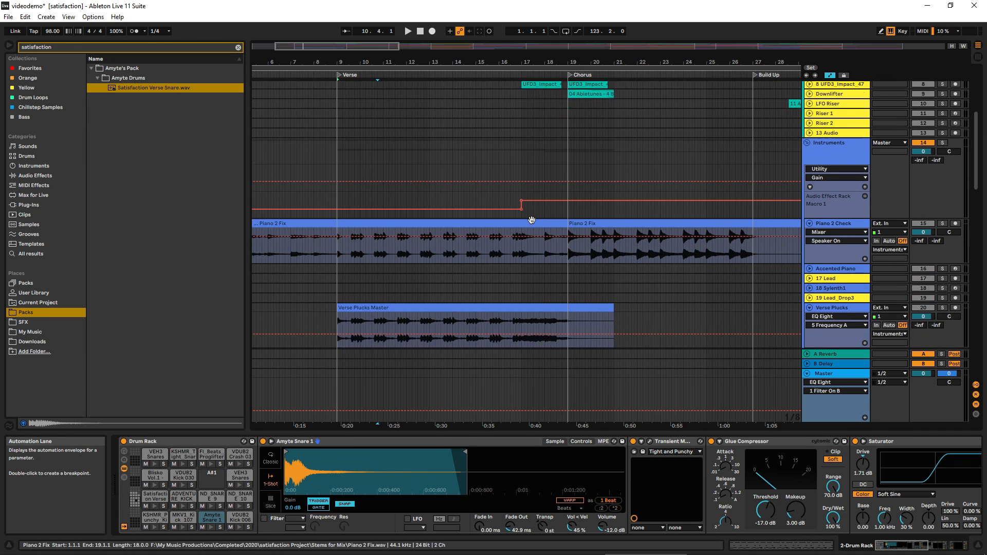
scroll(535, 229, down, 6)
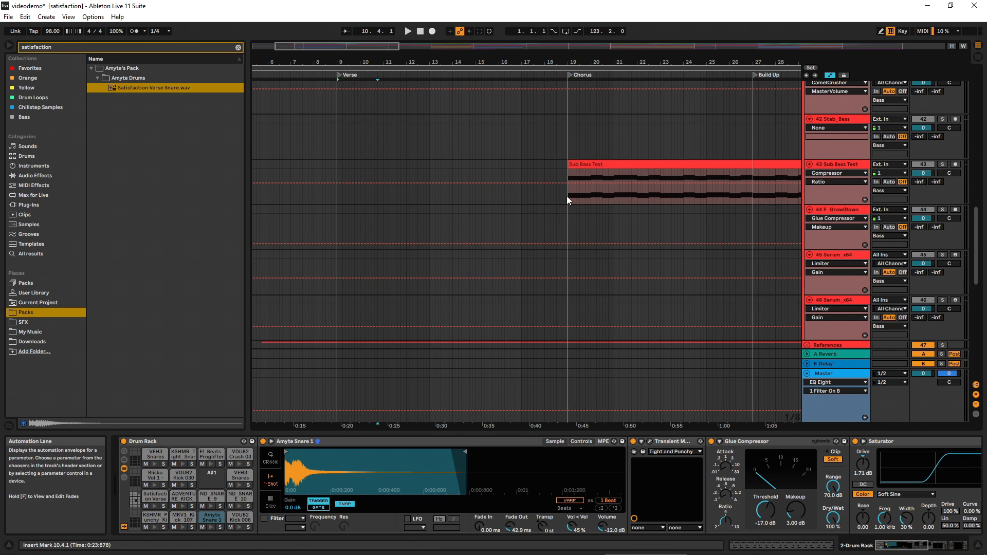
drag(579, 64, 388, 39)
scroll(448, 257, up, 4)
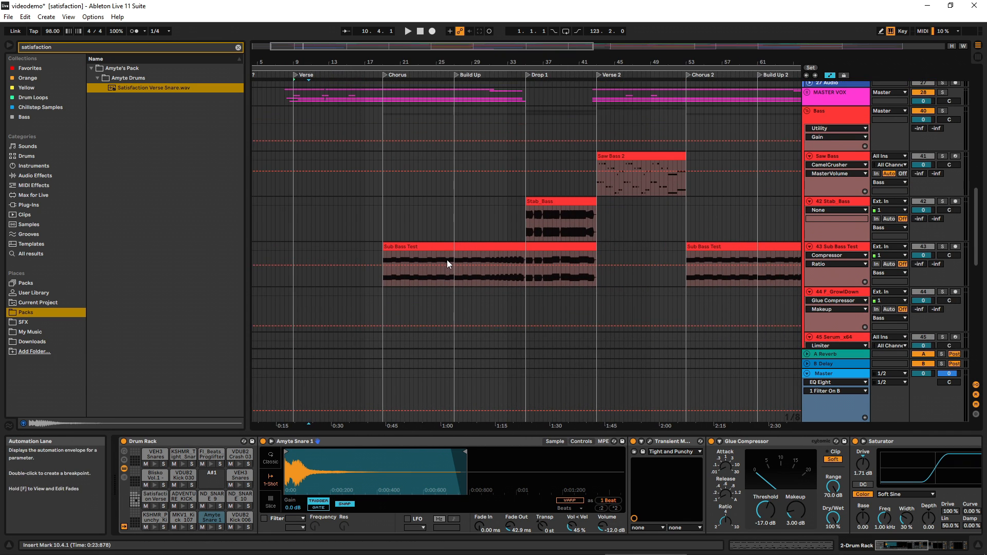
scroll(545, 241, up, 4)
scroll(557, 251, down, 4)
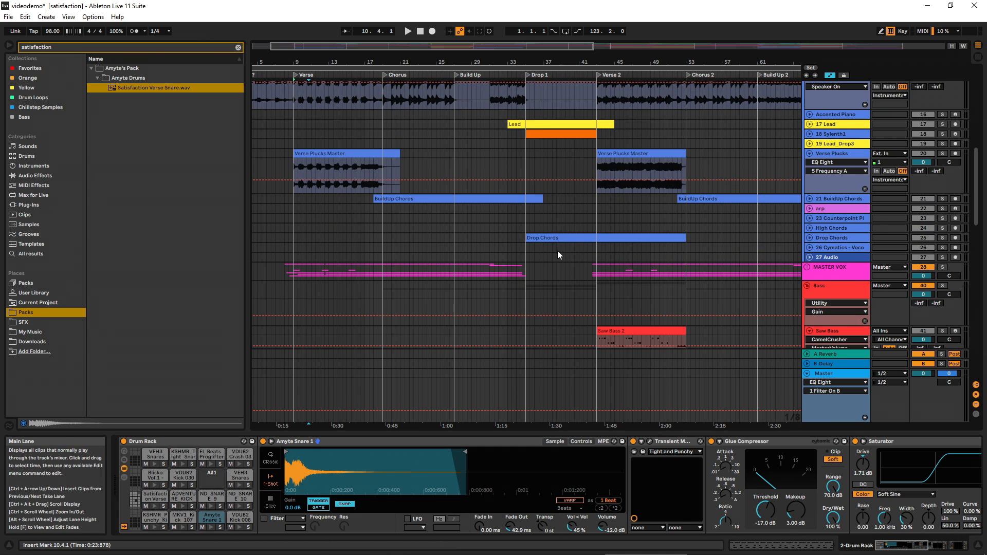
Step: Select the Stab_Bass clip at Drop 1 and unfold the Drop Chords track in the Instruments group
click(553, 273)
scroll(568, 264, up, 4)
scroll(568, 263, down, 4)
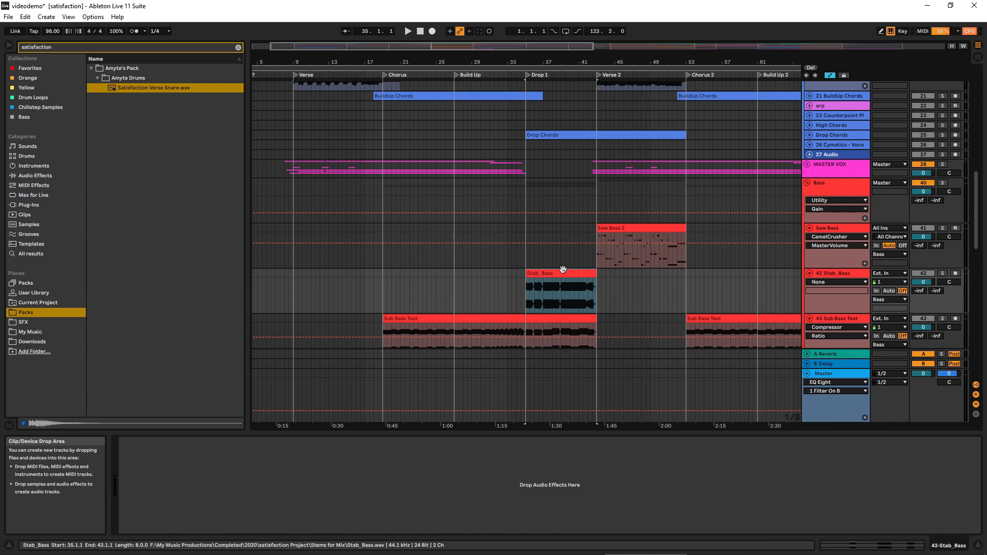
scroll(566, 260, up, 4)
click(810, 216)
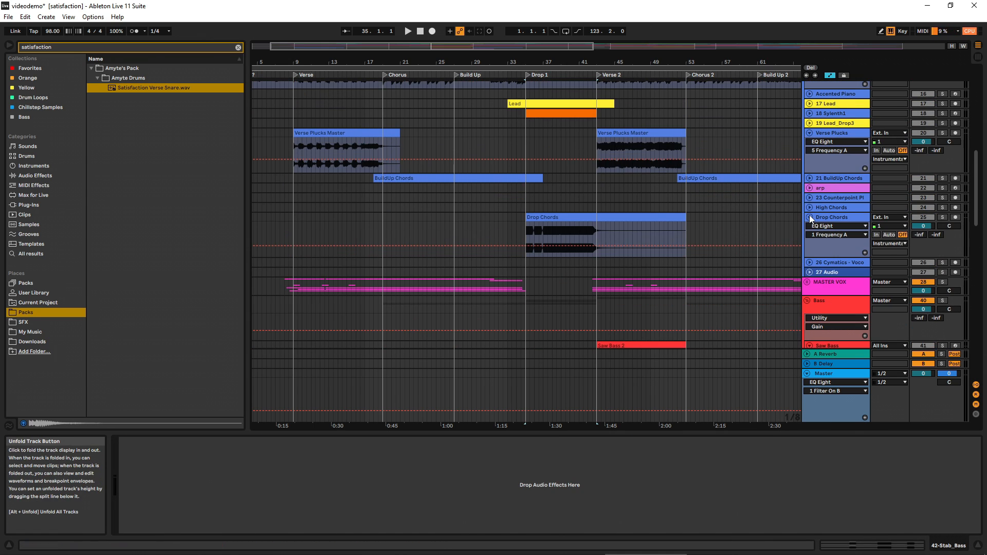
Step: Fold the Drop Chords track and examine the lead and pluck tracks of the OLD MIDI Leads group around Drop 1
click(810, 216)
scroll(625, 205, up, 3)
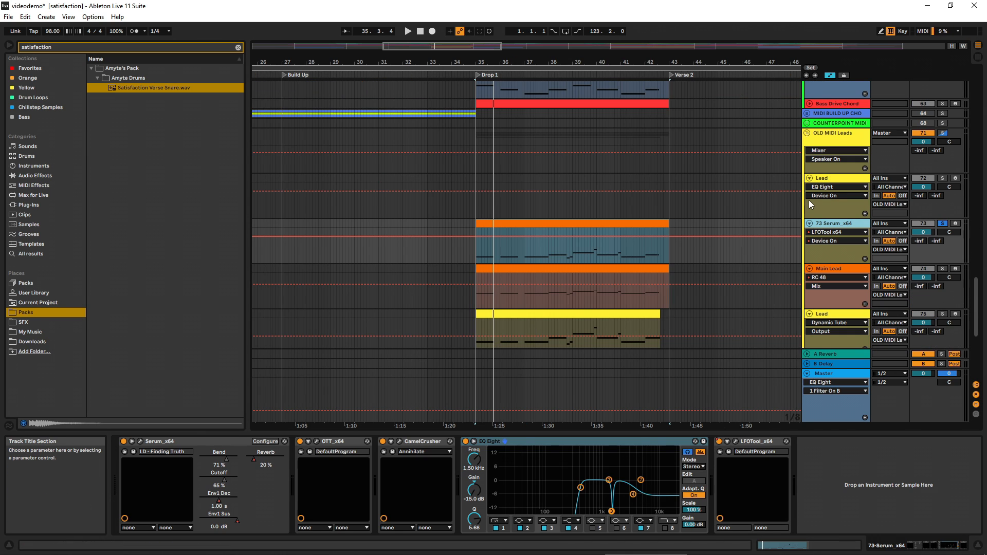
scroll(797, 201, down, 3)
scroll(767, 201, up, 1)
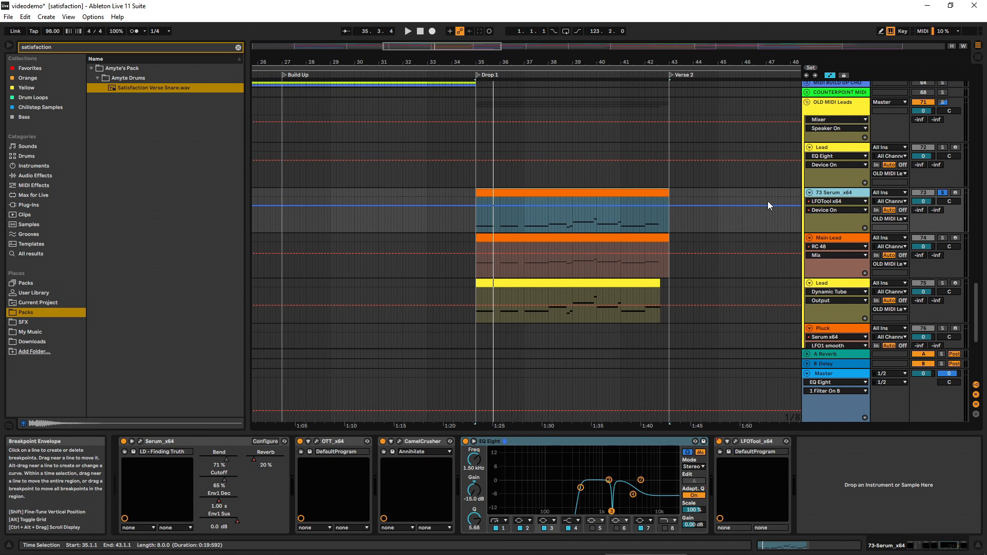
scroll(767, 201, up, 1)
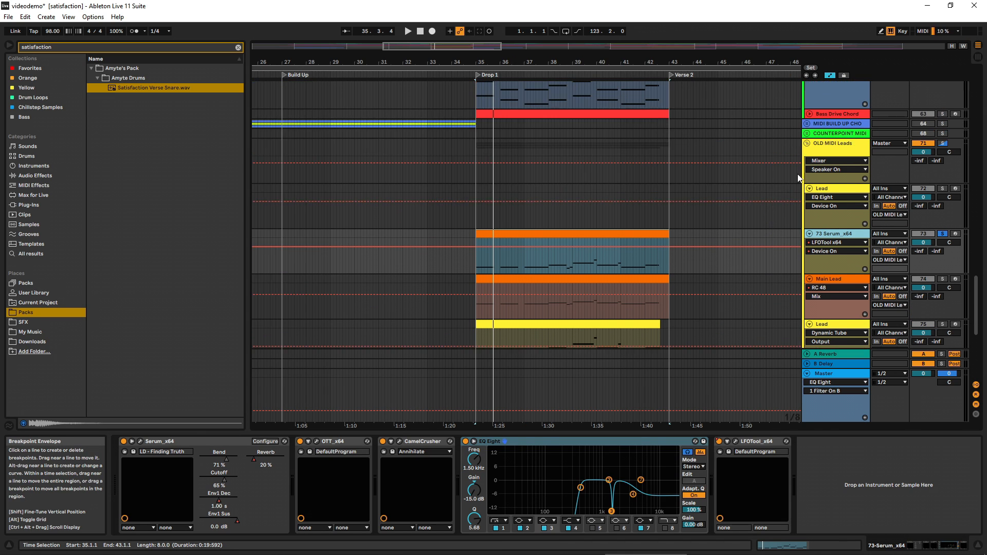
scroll(822, 197, down, 1)
scroll(805, 217, down, 3)
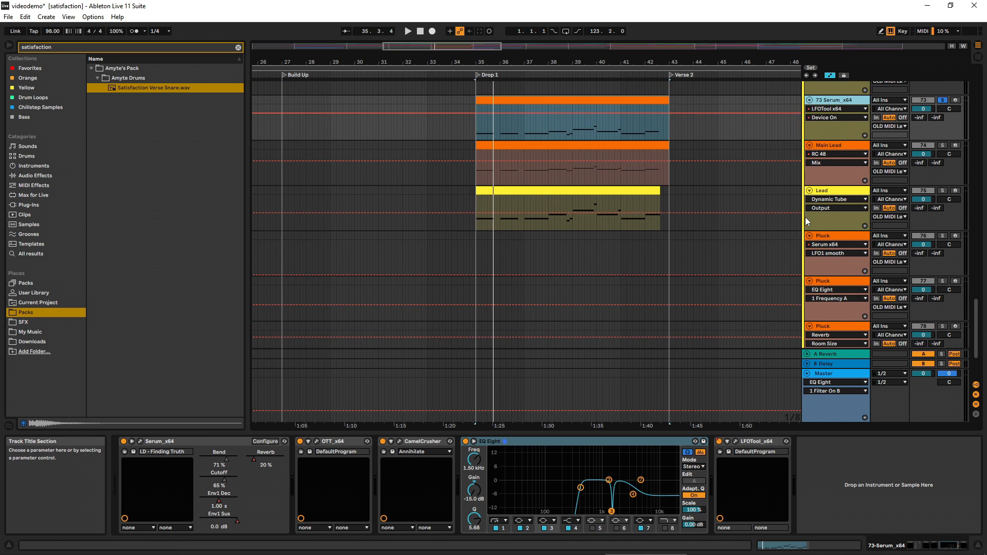
scroll(810, 226, up, 2)
scroll(810, 225, up, 1)
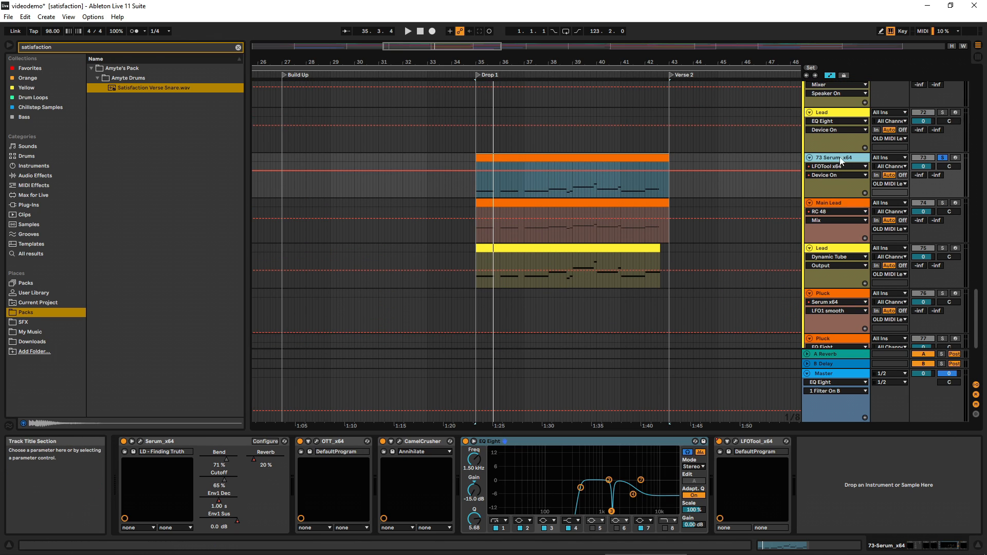
Step: Compare the device chains of the Sylenth1 Lead and 73 Serum_x64 tracks, and audition the Serum preset LD - Finding Truth
click(831, 224)
click(829, 251)
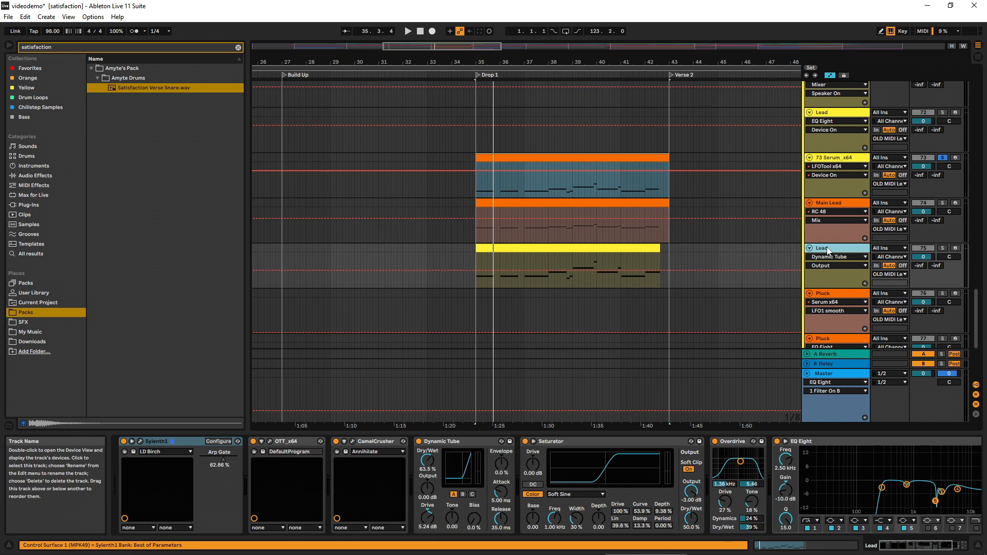
click(823, 158)
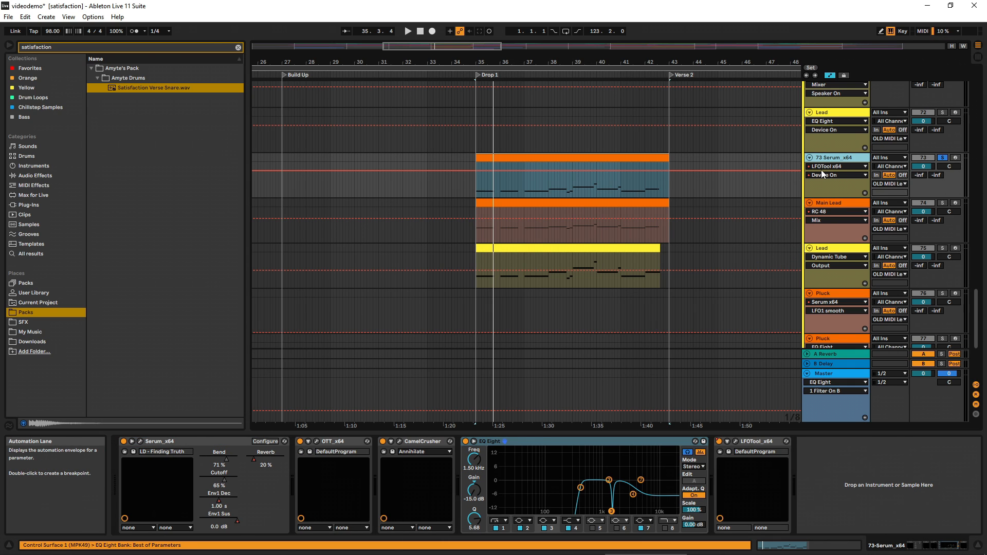
click(141, 442)
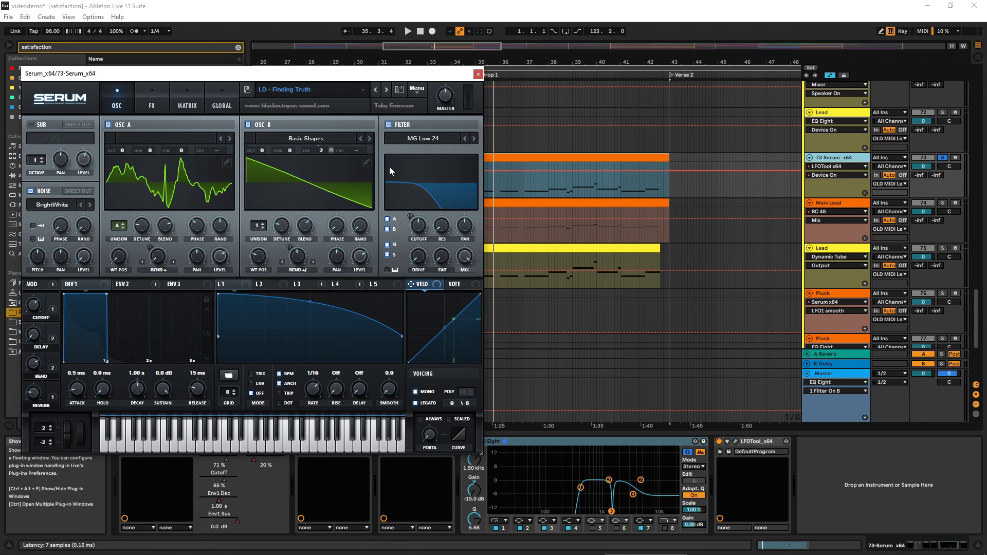
drag(304, 80, 381, 78)
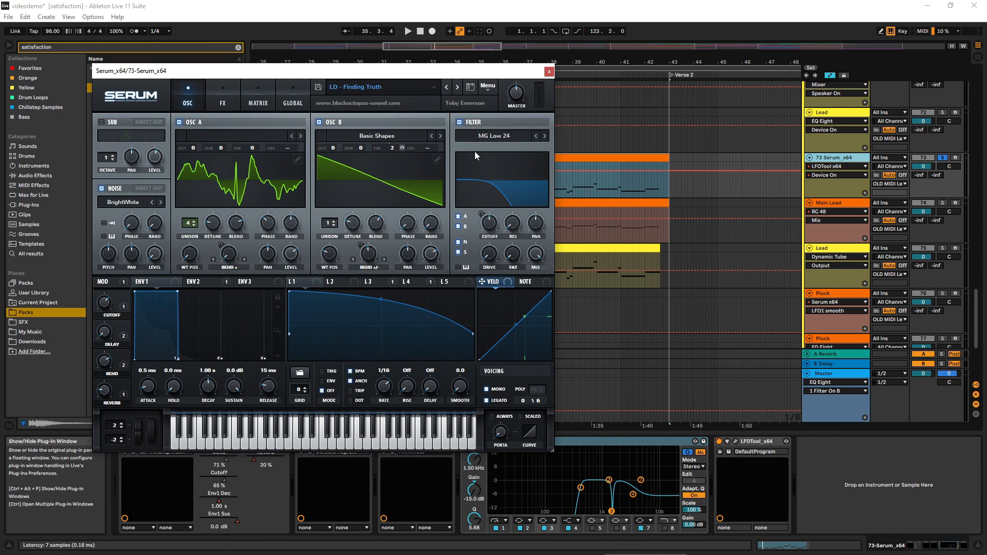
key(space)
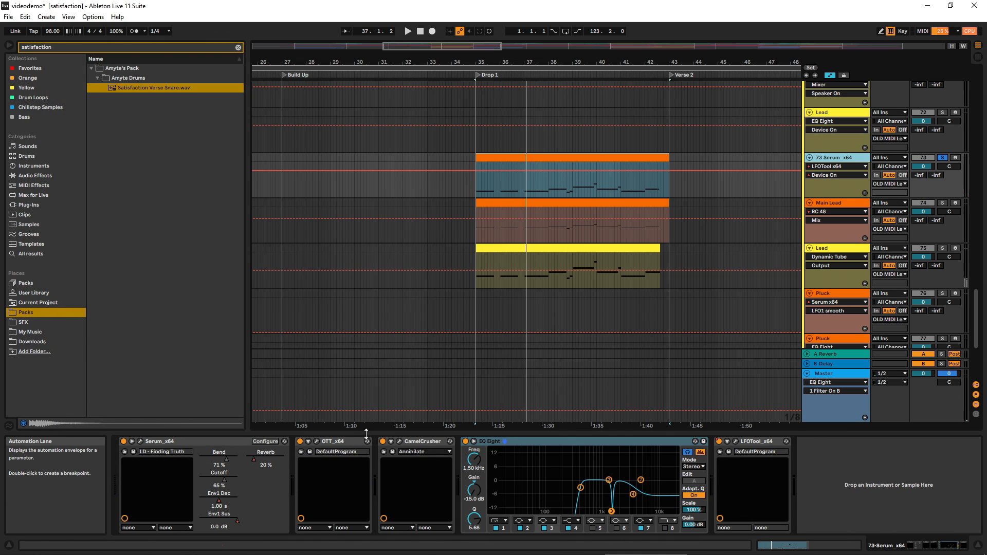
Step: Inspect the EQ Eight and LFOTool on 73 Serum_x64, auditioning the lead with LFOTool bypassed before re-enabling it
click(497, 445)
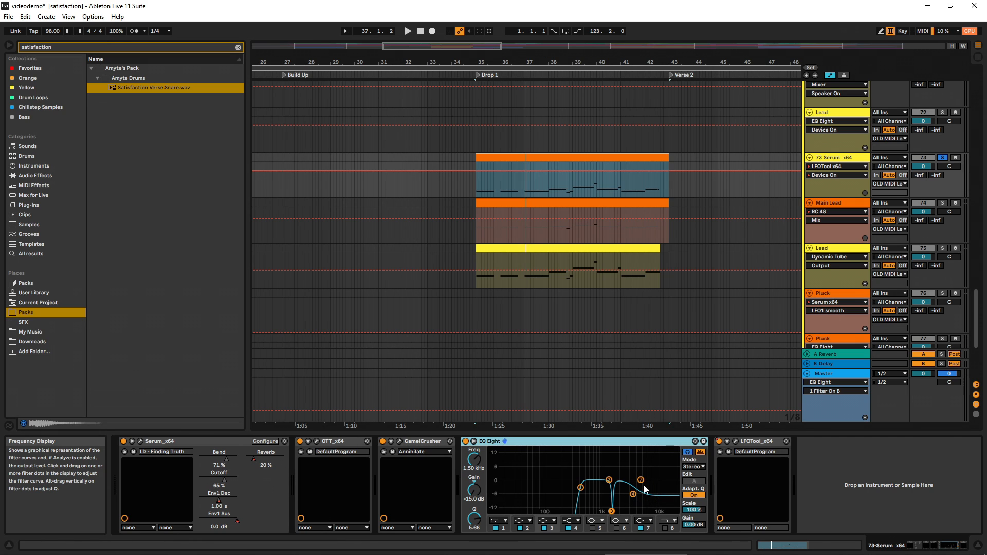
click(738, 443)
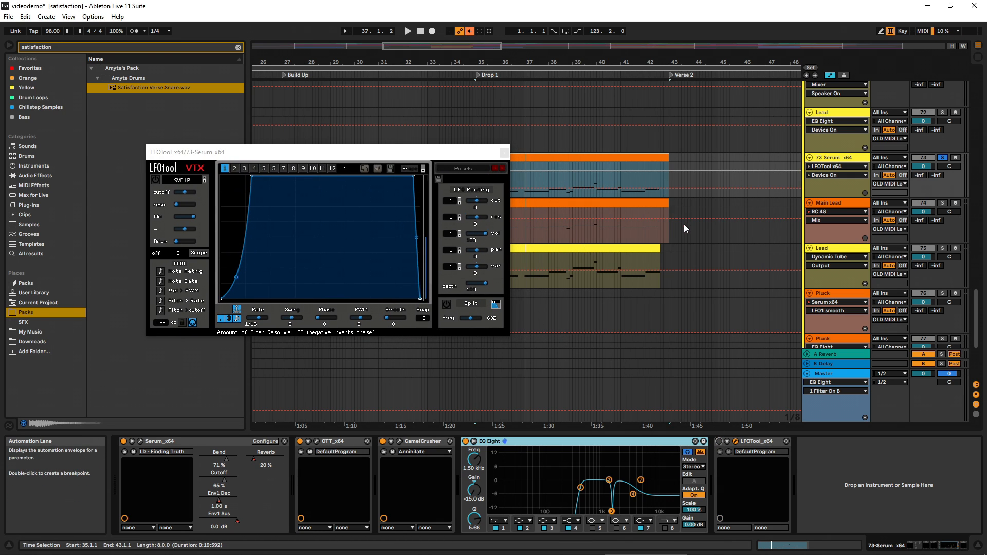
key(space)
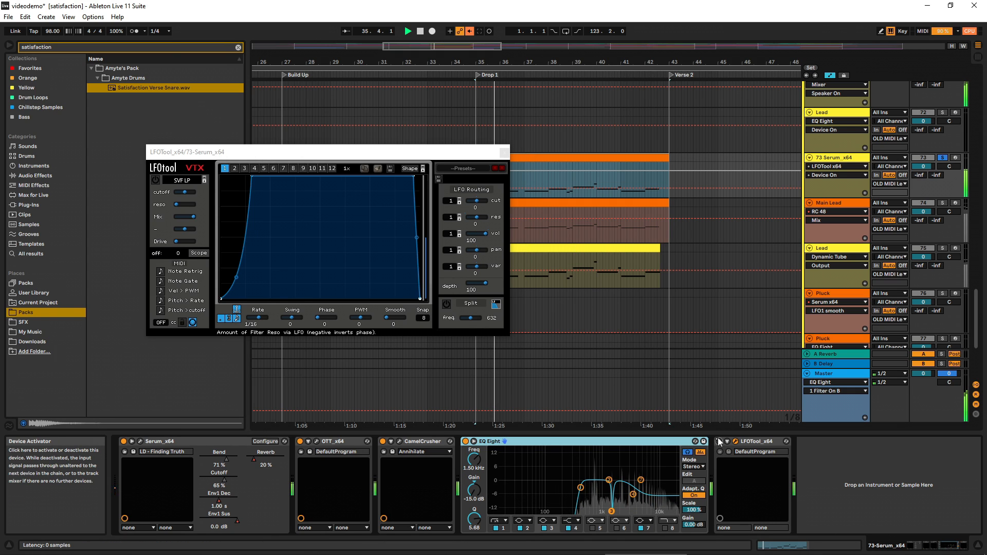
key(space)
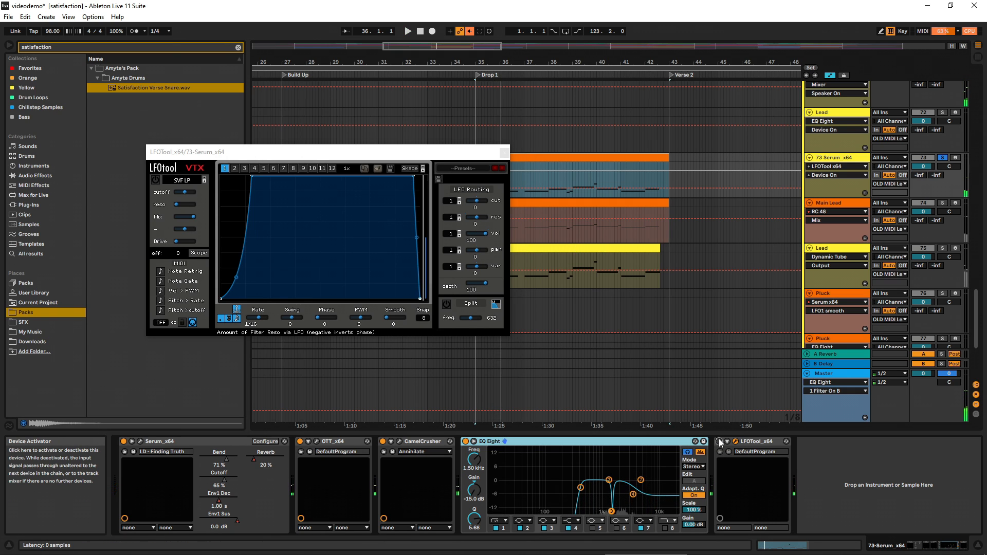
click(720, 444)
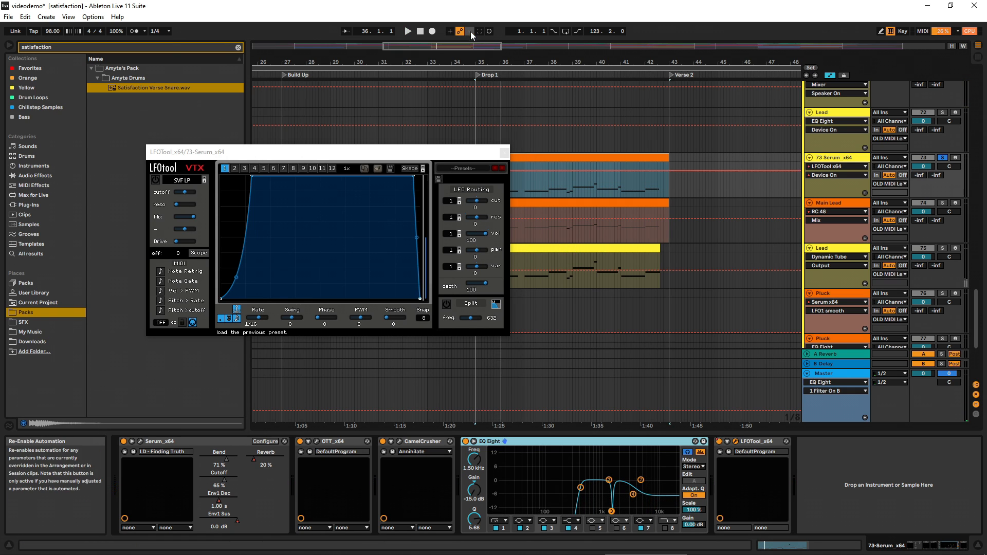
click(504, 152)
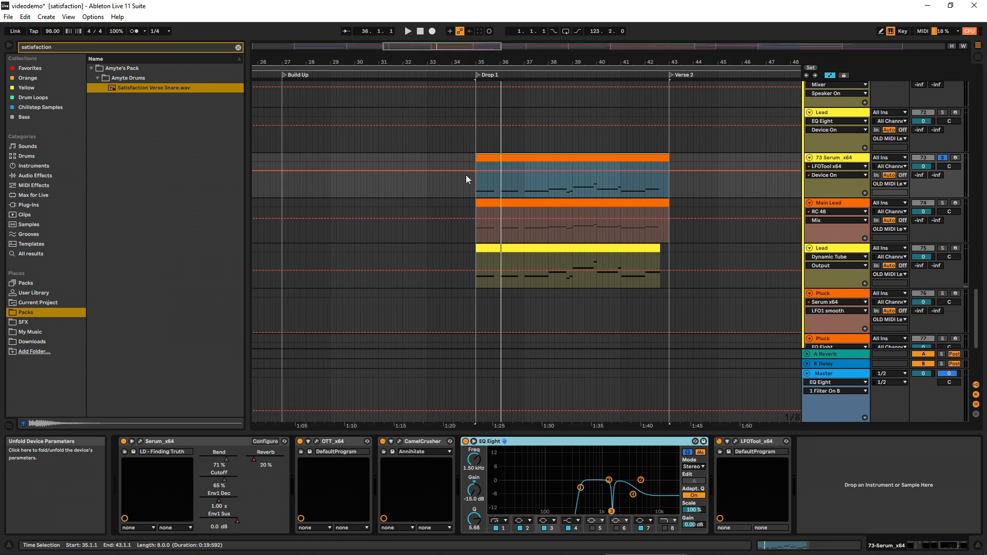
Step: Examine the MIDI notes of the 73 Serum_x64 clip at Drop 1 and recheck the track's Serum and LFOTool plug-ins
double_click(495, 159)
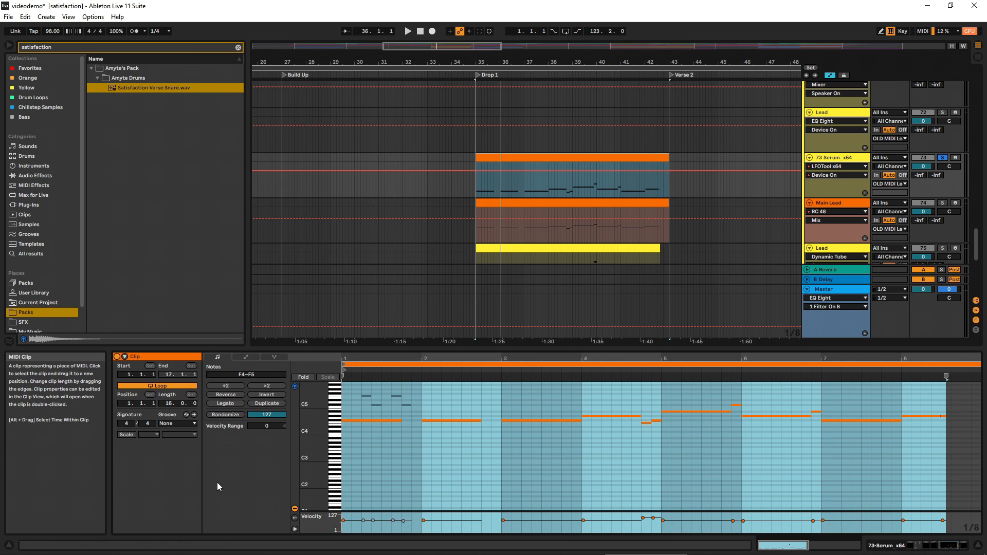
double_click(845, 158)
click(140, 441)
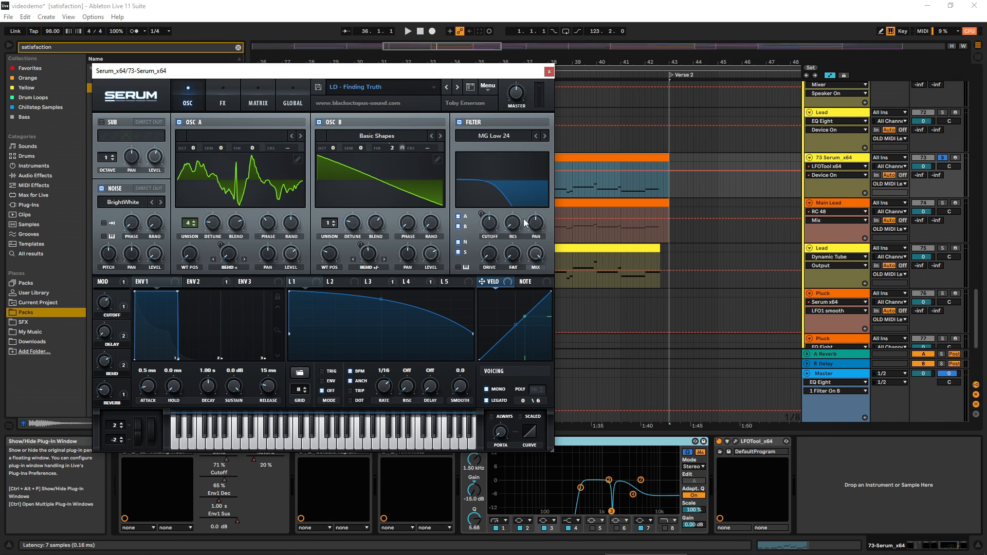
click(548, 72)
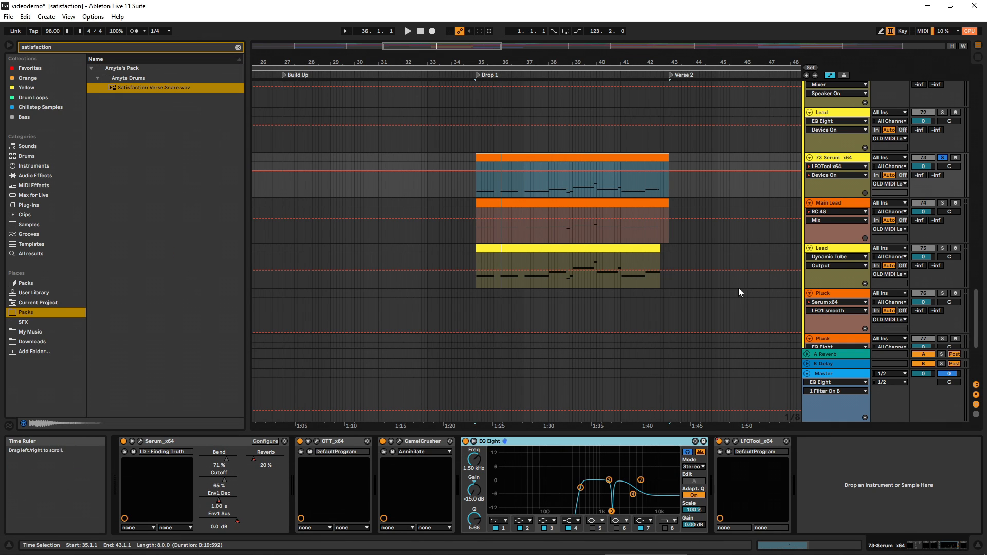
scroll(715, 289, down, 4)
scroll(704, 289, up, 5)
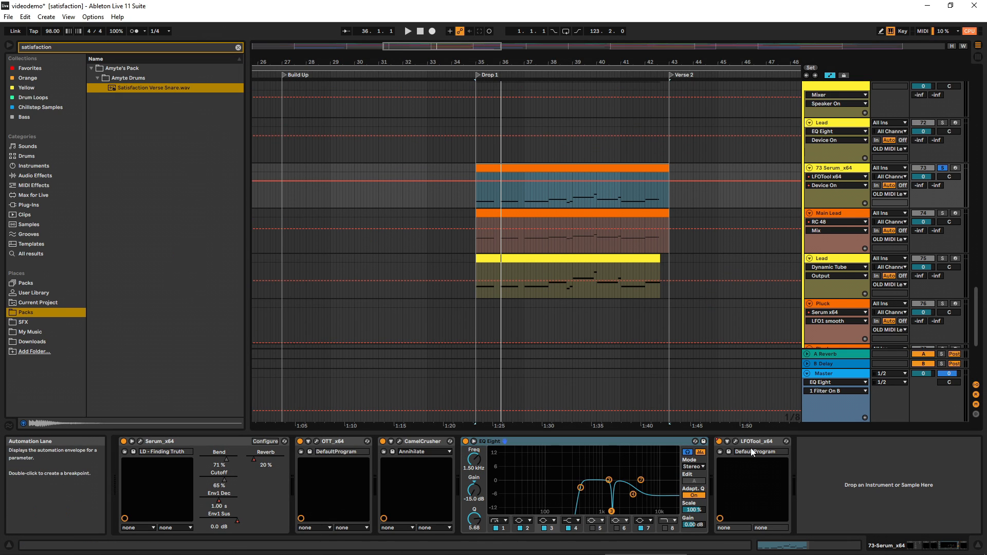
click(736, 441)
click(505, 153)
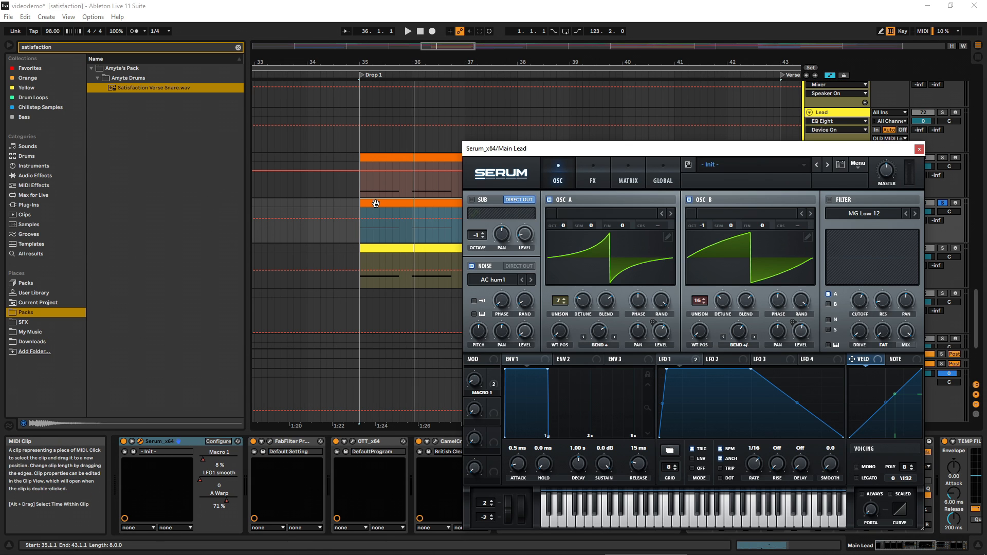
Step: Audition the Main Lead's Serum part and the Lead track's Sylenth1 LD Birch part in solo at Drop 1, and clear the solo
key(space)
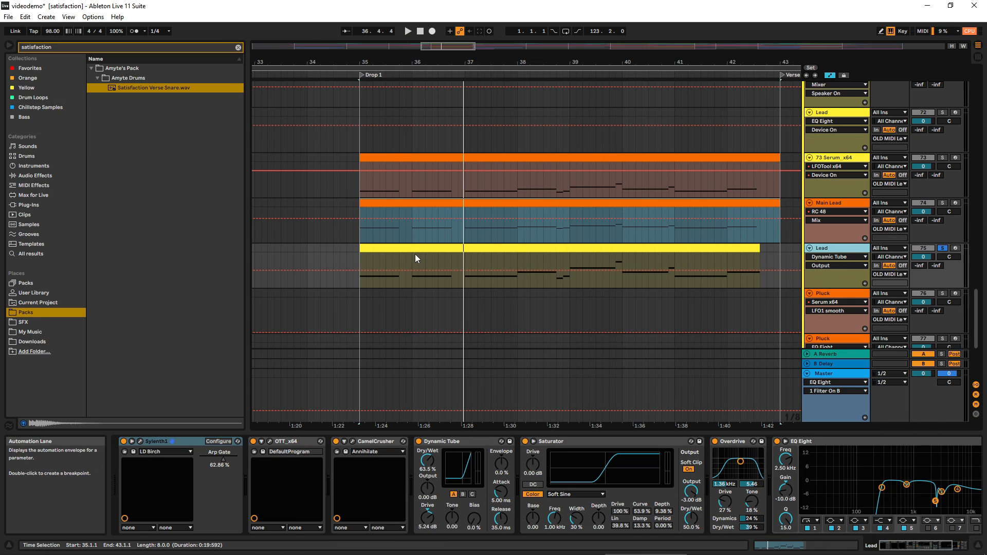
key(space)
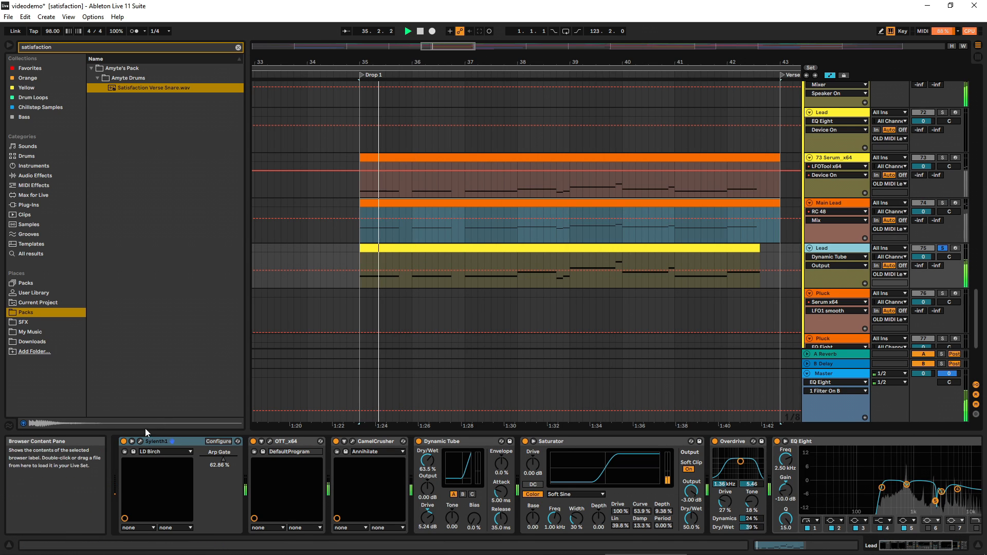
scroll(570, 246, down, 2)
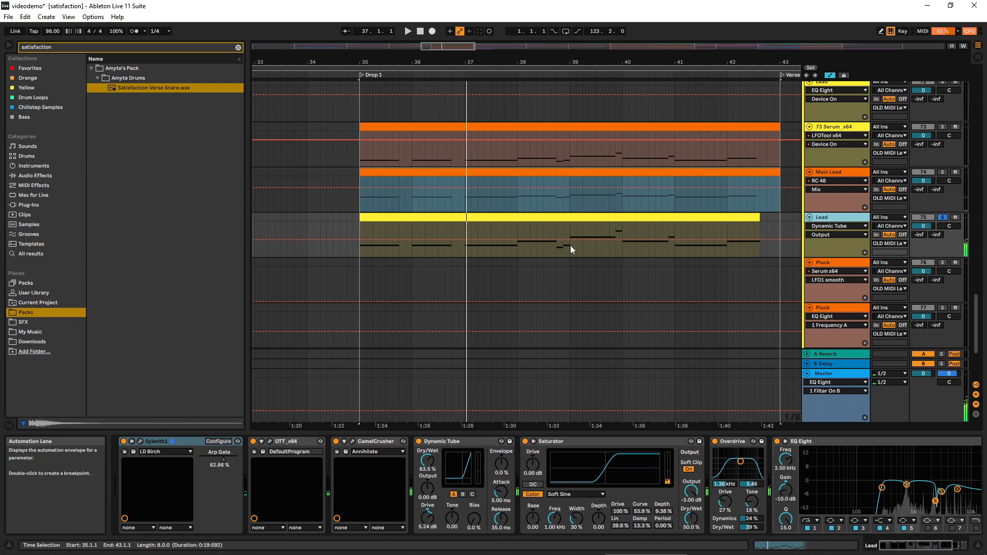
scroll(615, 212, up, 6)
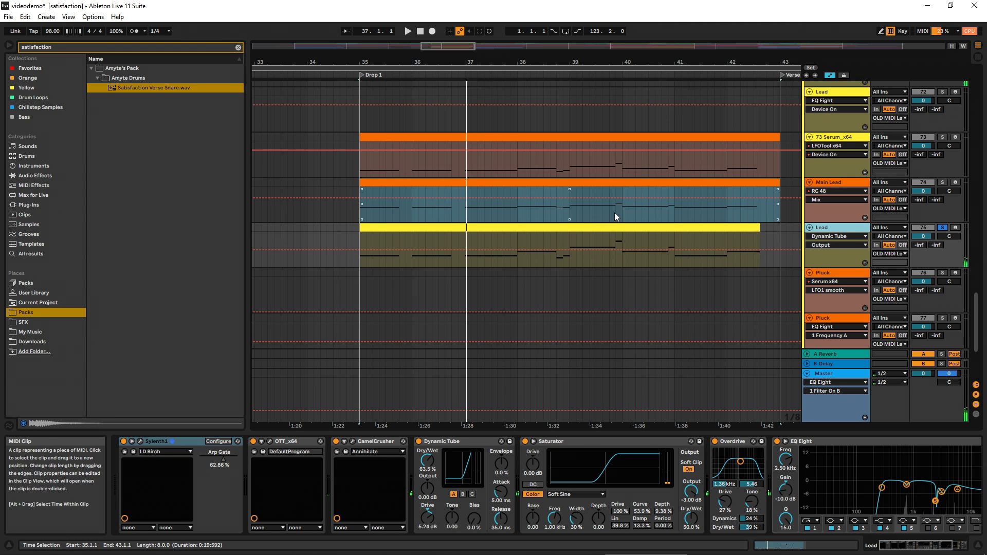
scroll(823, 206, down, 4)
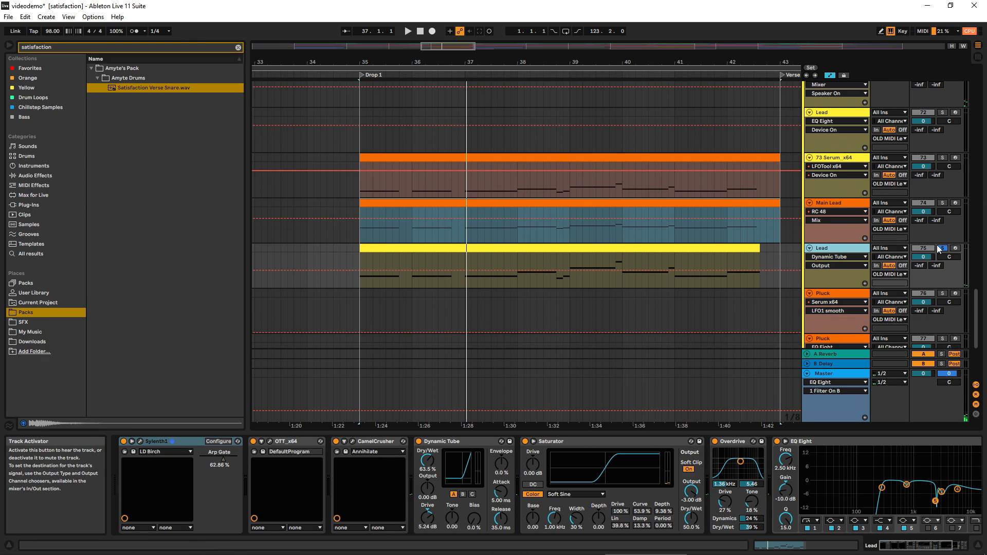
scroll(875, 233, down, 5)
scroll(875, 233, down, 3)
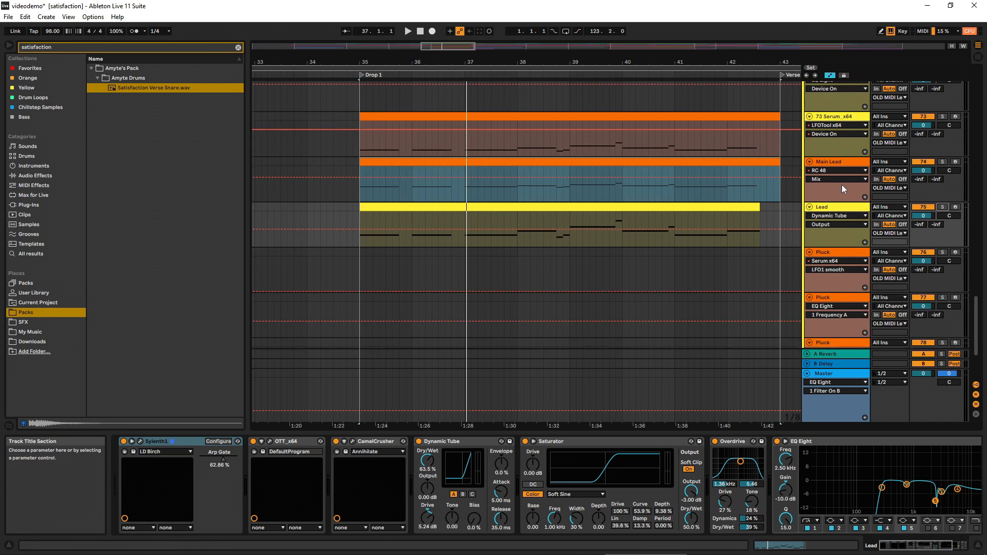
Step: Return to the Drums and Instruments groups and show the arrangement from Intro-Live? through to the Bridge
drag(967, 352, 984, 135)
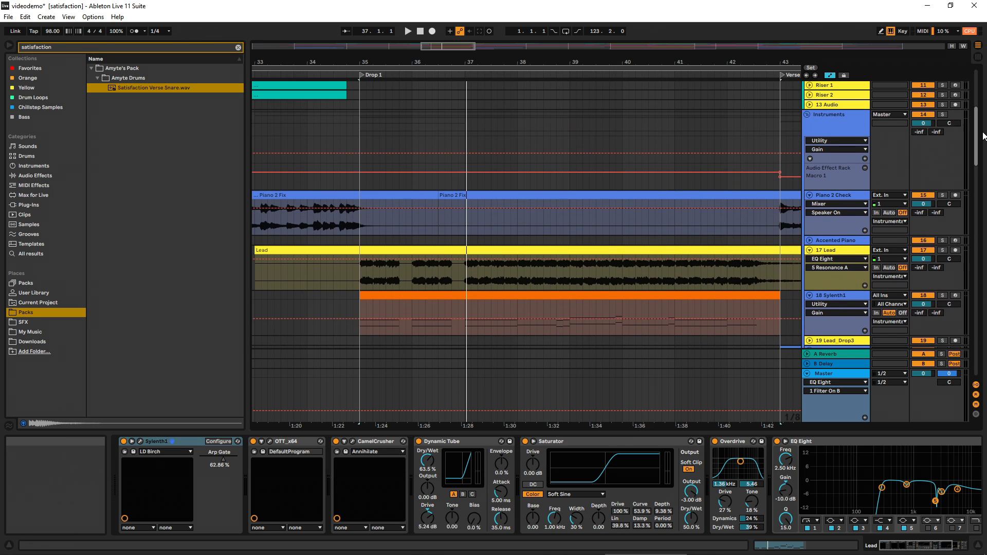
scroll(442, 180, down, 5)
scroll(446, 119, up, 10)
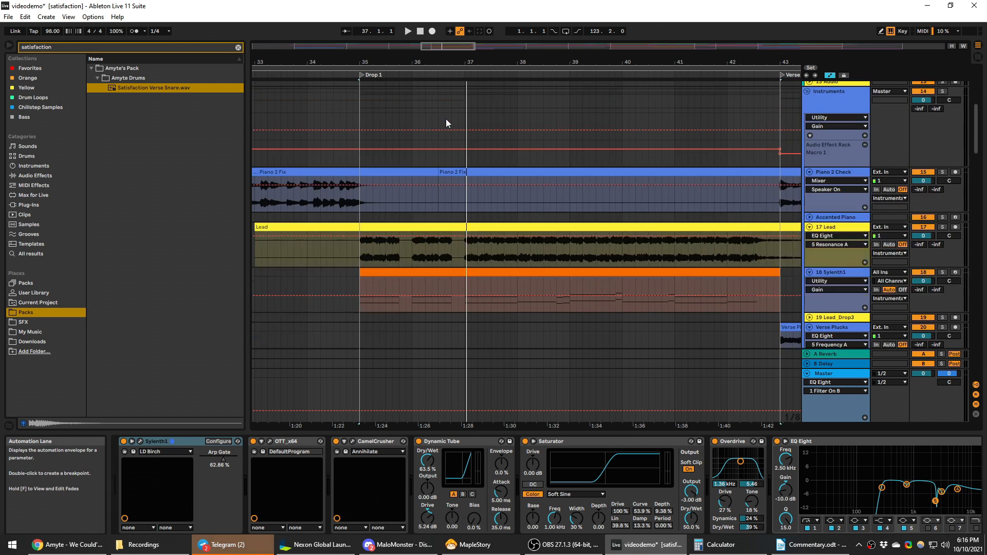
drag(434, 61, 436, 31)
scroll(508, 255, up, 2)
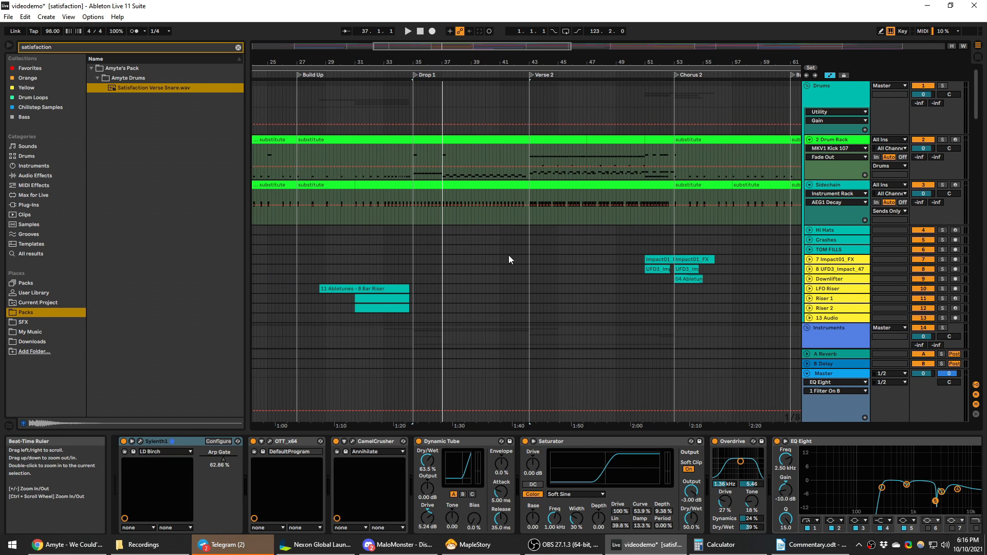
drag(506, 61, 504, 39)
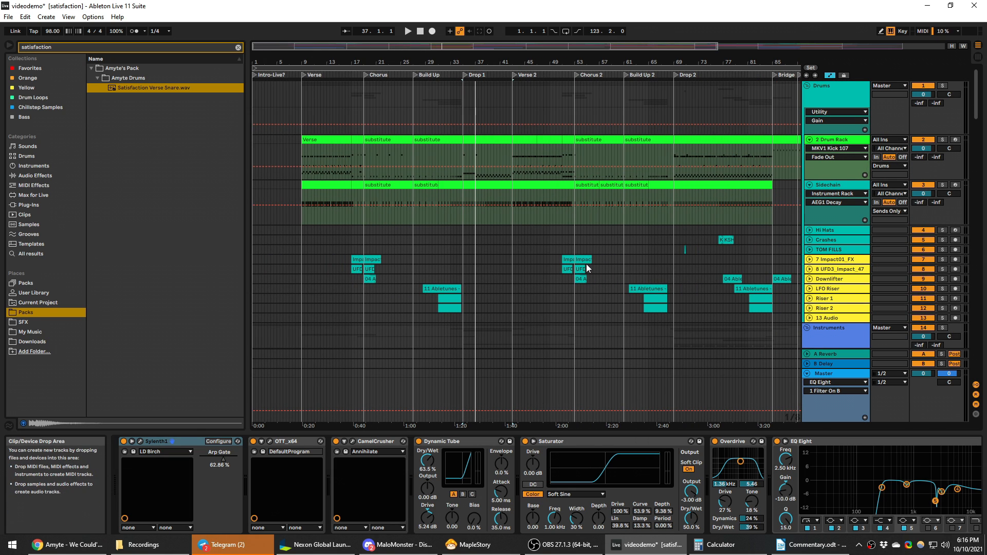
Step: Clear the browser search, set the insertion point on the Crashes track within Drop 1, and review the drum and instrument tracks
click(237, 47)
click(499, 241)
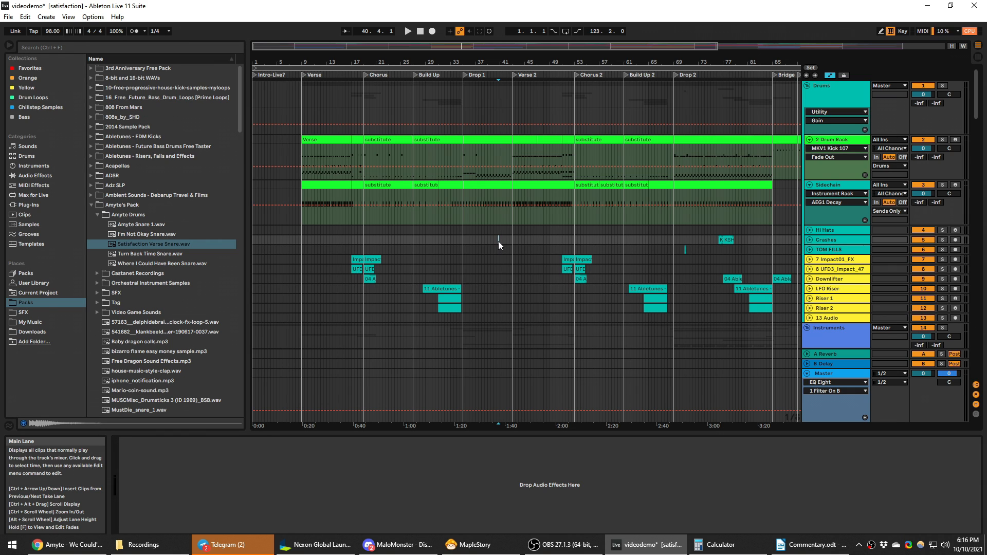
scroll(498, 242, down, 2)
scroll(498, 241, up, 2)
scroll(498, 242, down, 6)
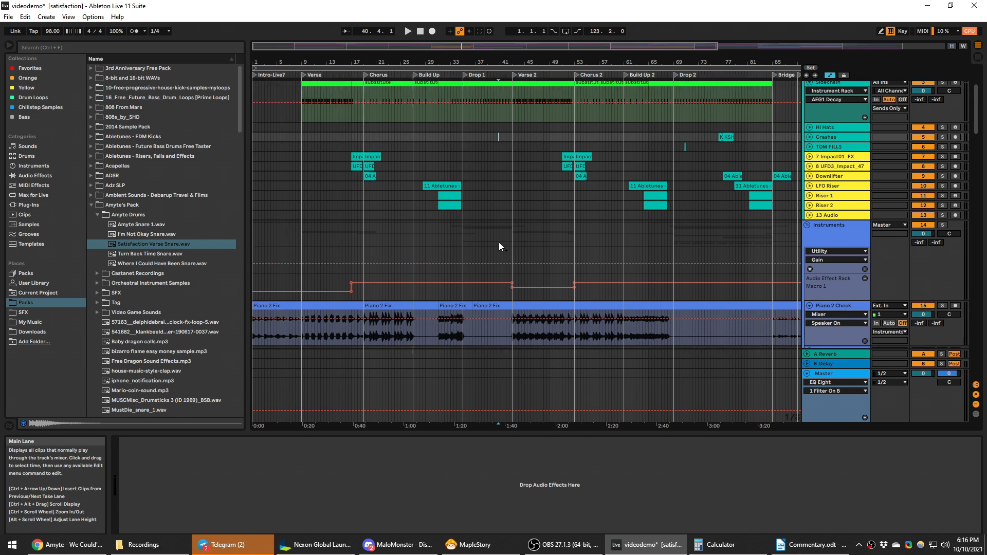
scroll(498, 242, down, 6)
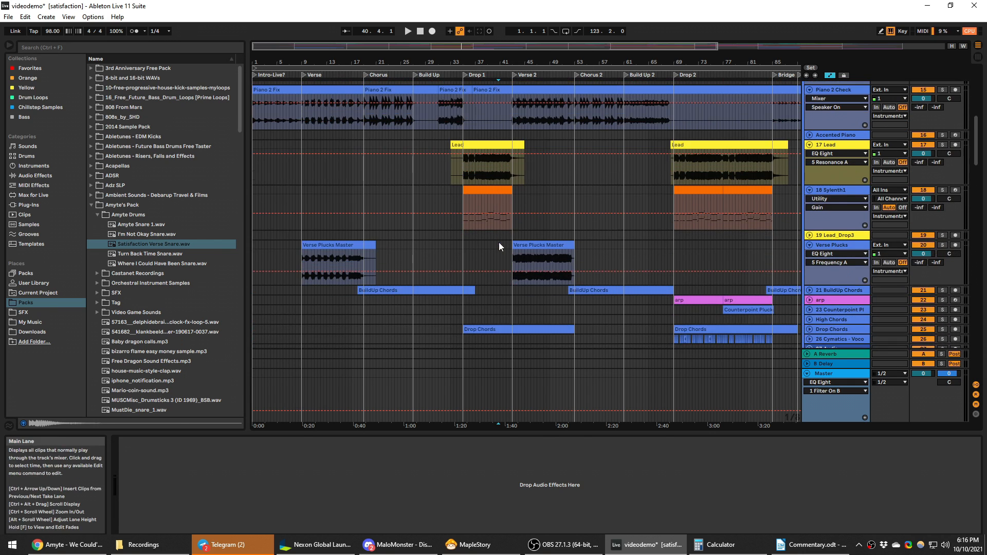
scroll(499, 243, up, 6)
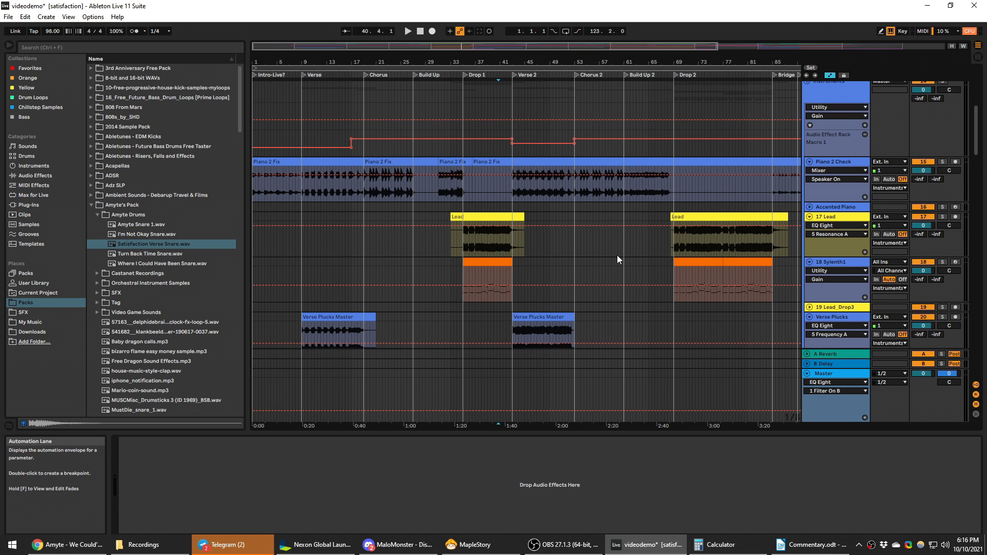
Step: Examine the pad tracks of the OLD MIDI group, showing the device chains of 2nd Pad, Bass Chord Pad and Bass Drive Chord
scroll(616, 256, up, 5)
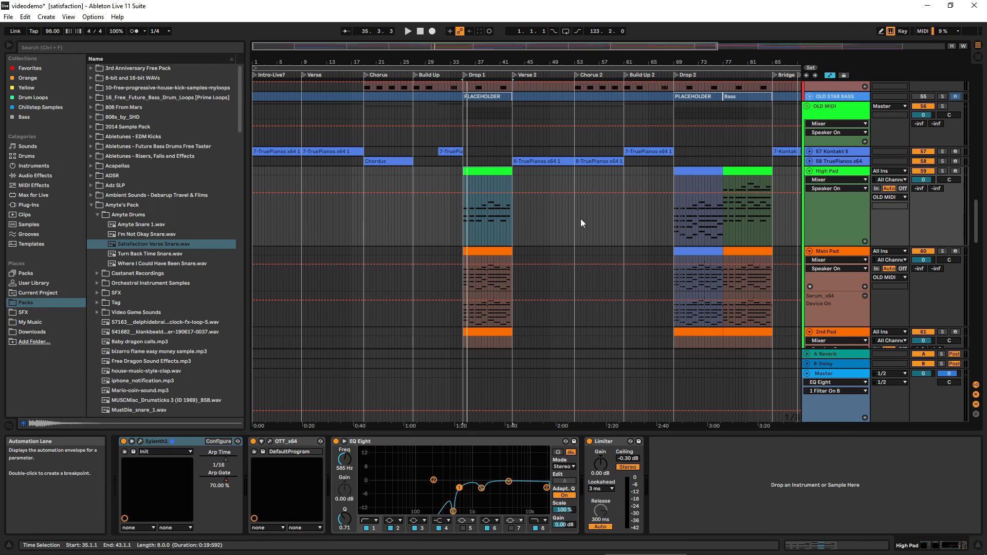
scroll(581, 218, down, 4)
scroll(554, 220, up, 3)
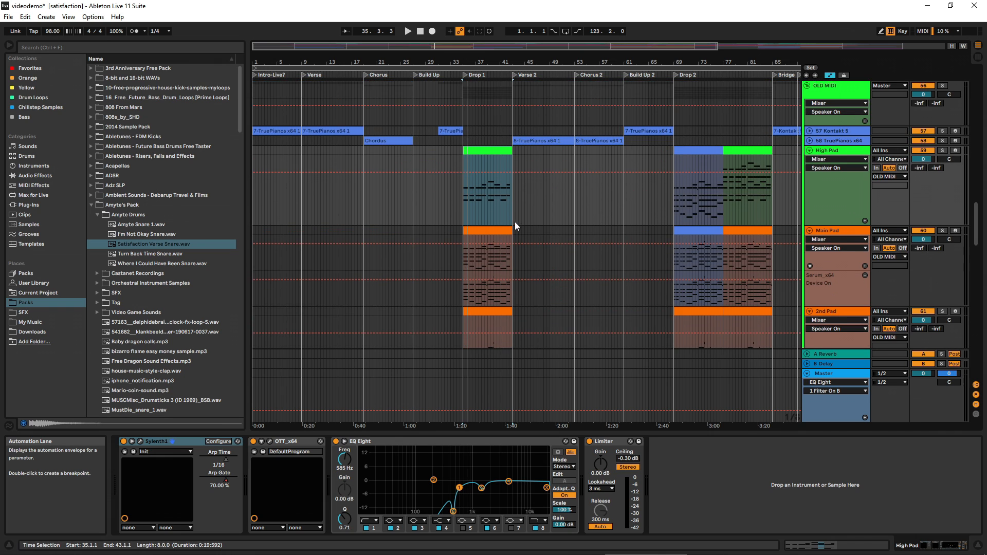
scroll(514, 221, down, 3)
click(831, 239)
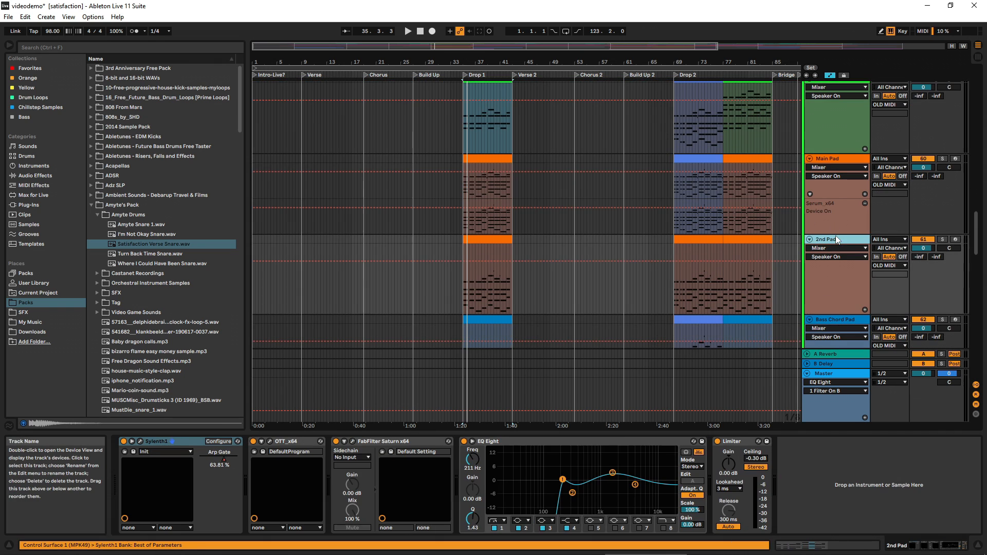
scroll(835, 236, down, 3)
click(832, 242)
scroll(831, 244, down, 4)
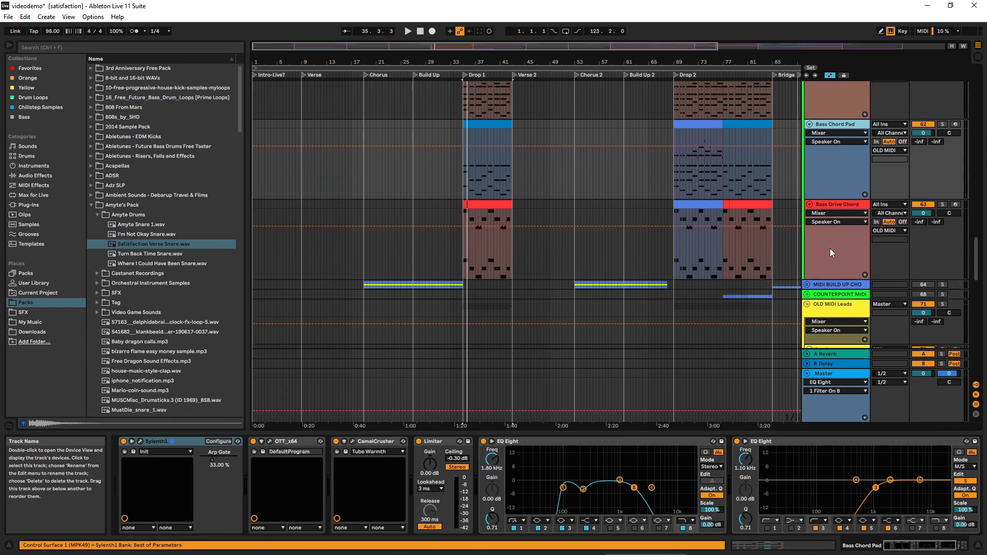
click(833, 205)
scroll(835, 212, up, 8)
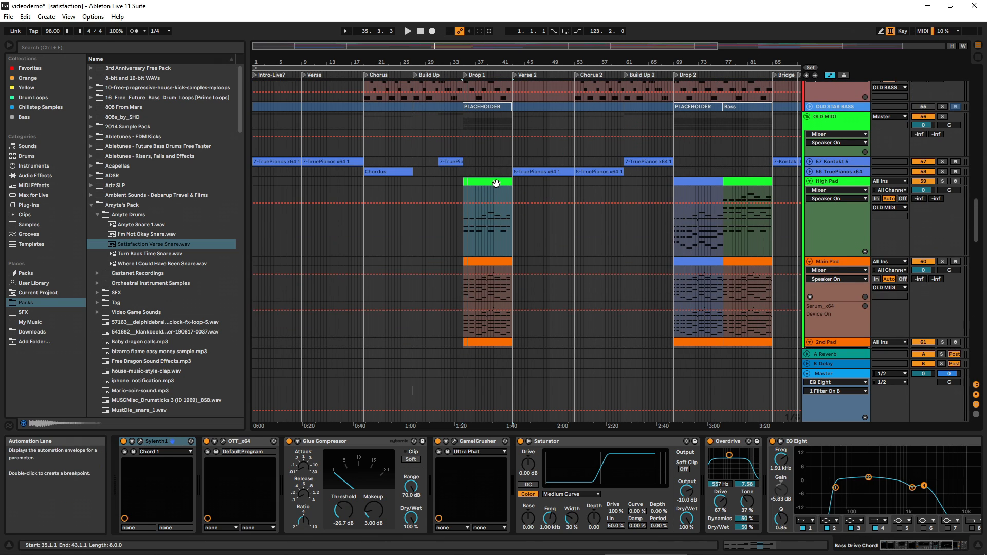
Step: Inspect the High Pad track's Sylenth1 settings and audition its Drop 1 clip in solo
click(496, 184)
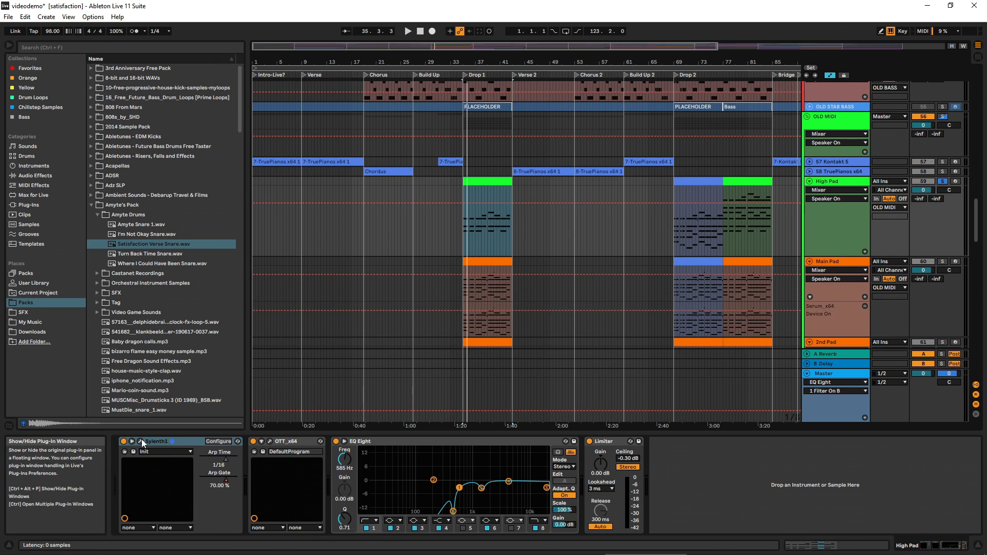
click(142, 440)
drag(350, 59, 450, 121)
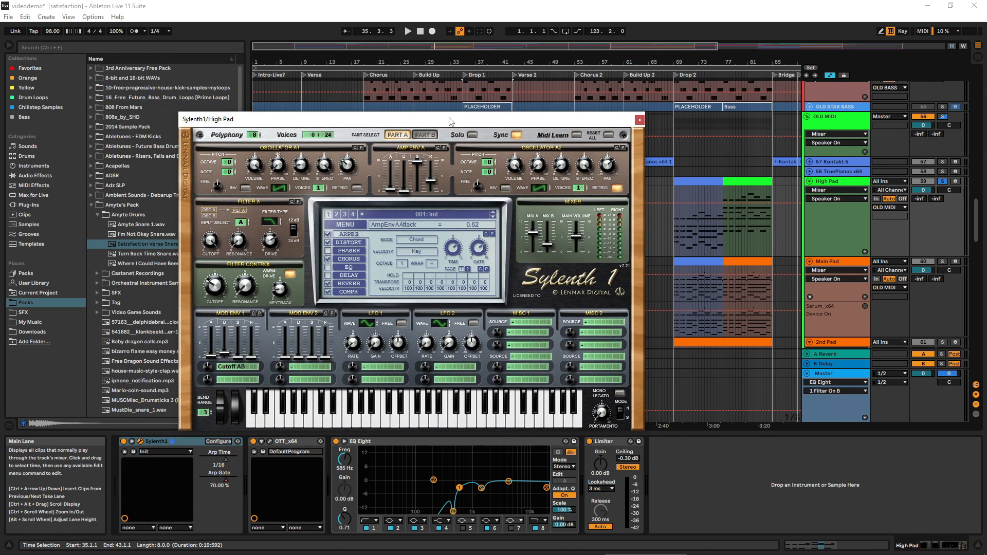
click(640, 120)
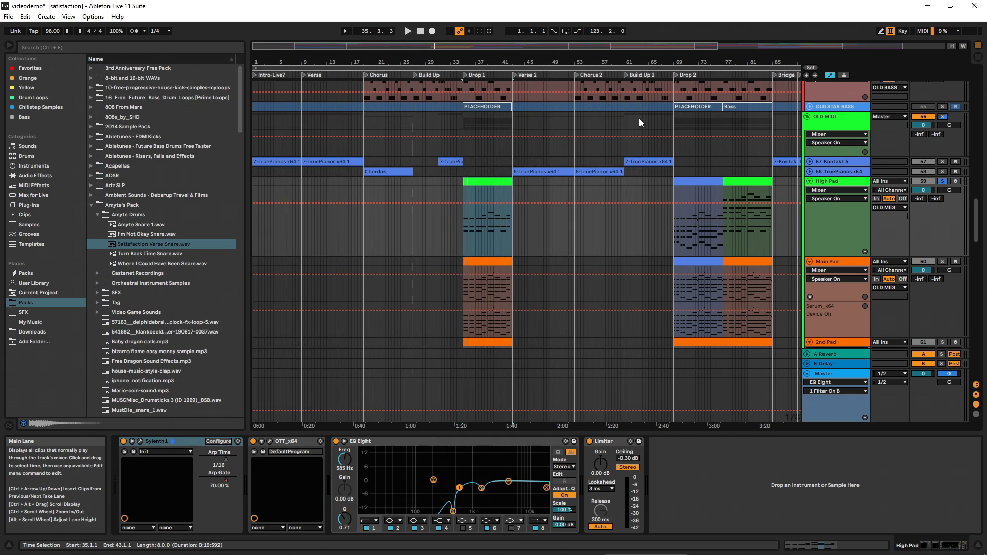
key(space)
scroll(599, 234, down, 1)
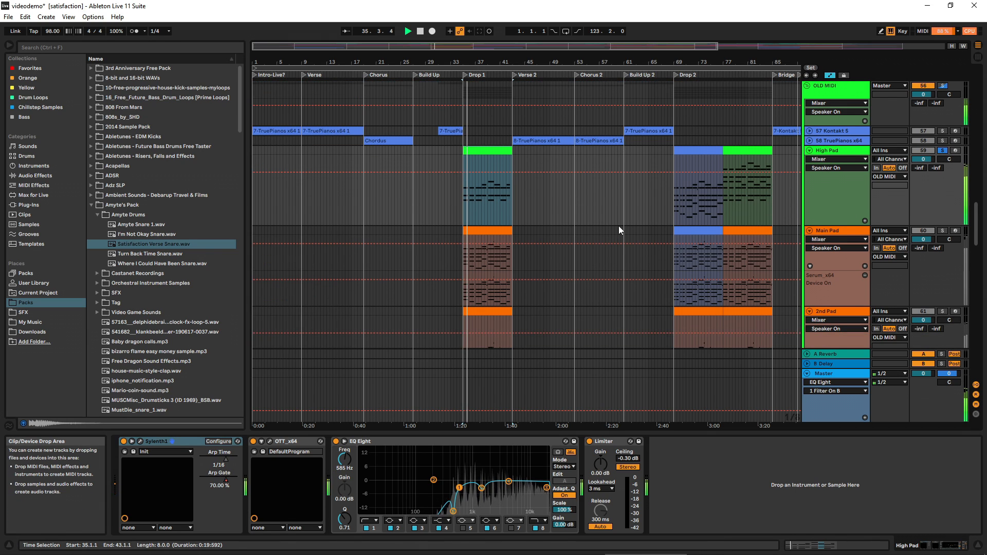
scroll(619, 226, down, 1)
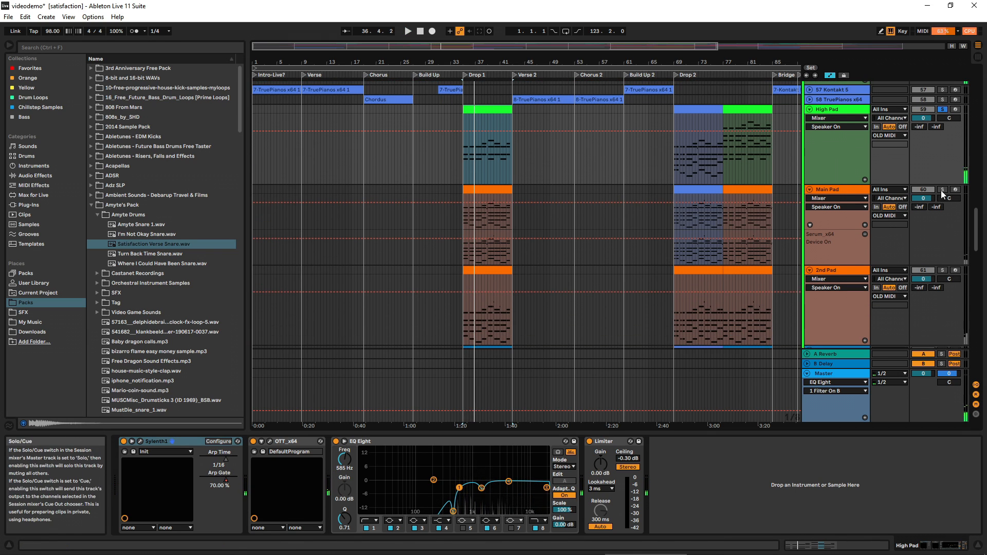
Step: Inspect the Main Pad track's Serum settings and audition its Drop 1 part in solo
click(847, 186)
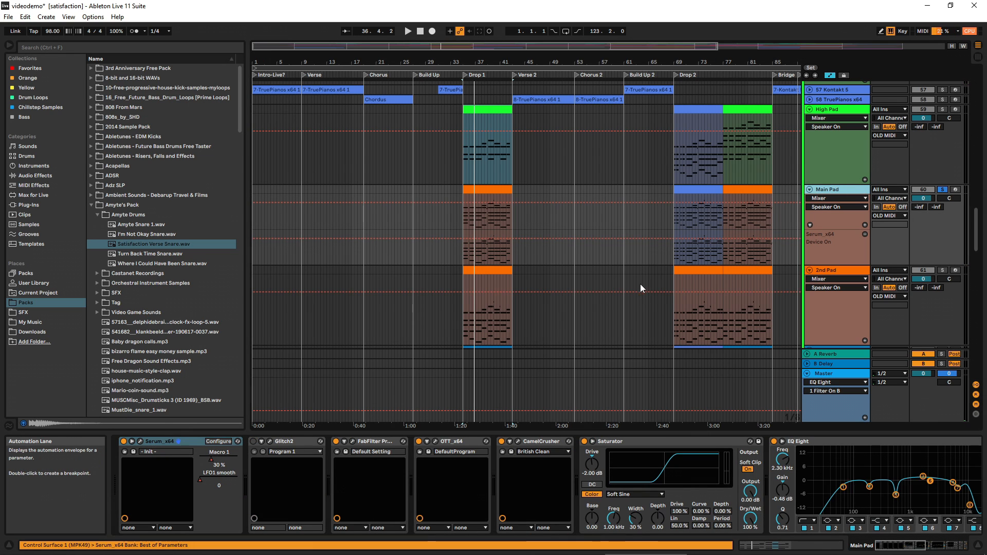
click(140, 441)
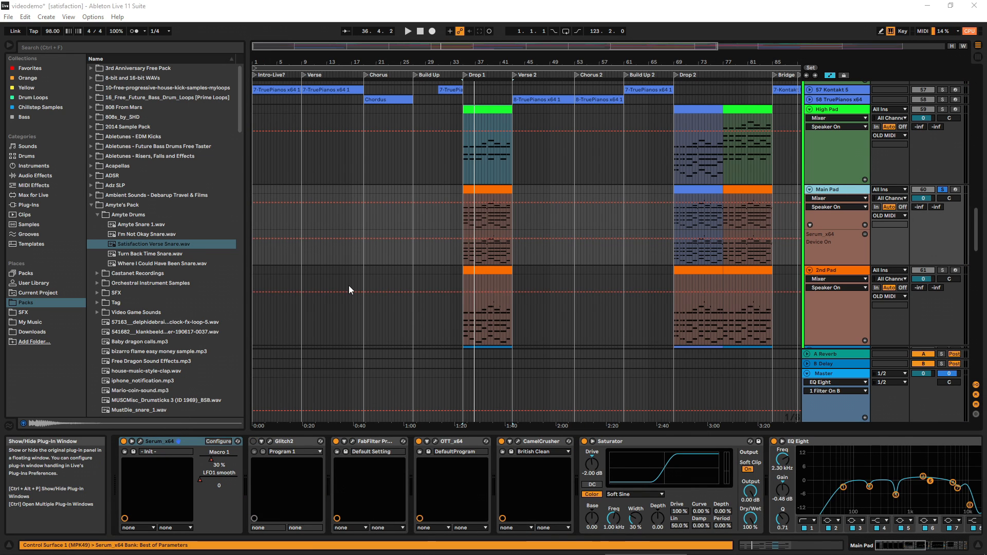
drag(586, 157, 361, 119)
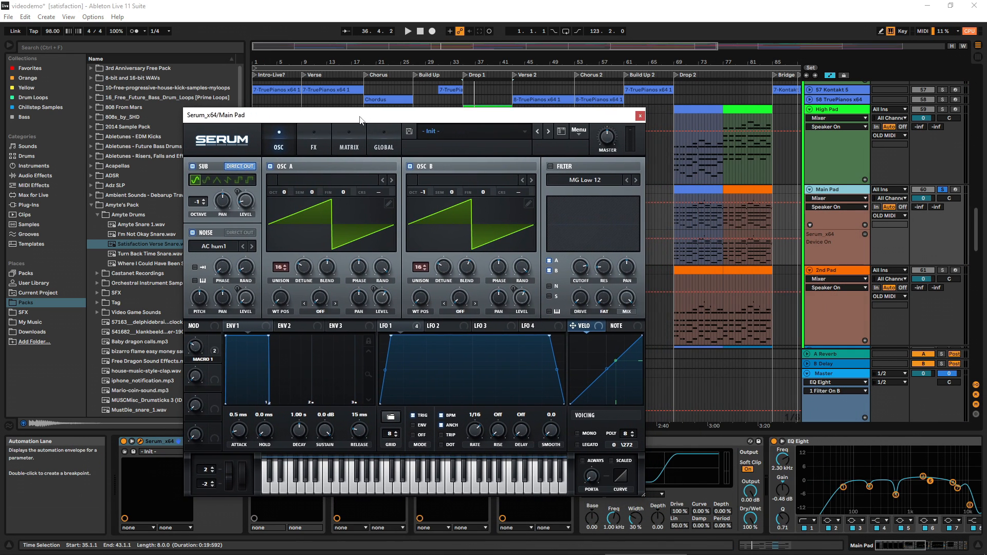
click(640, 116)
scroll(651, 208, down, 2)
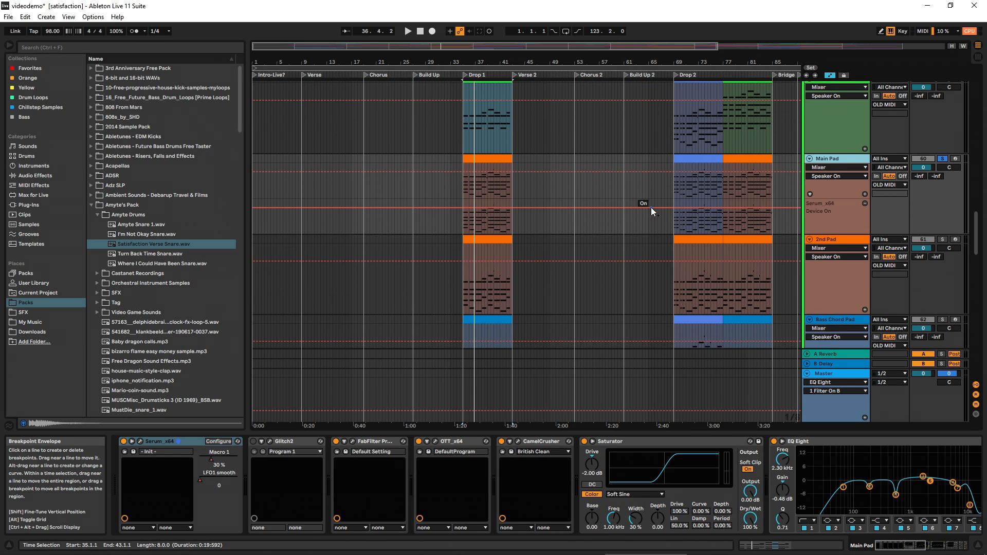
key(space)
scroll(637, 204, down, 2)
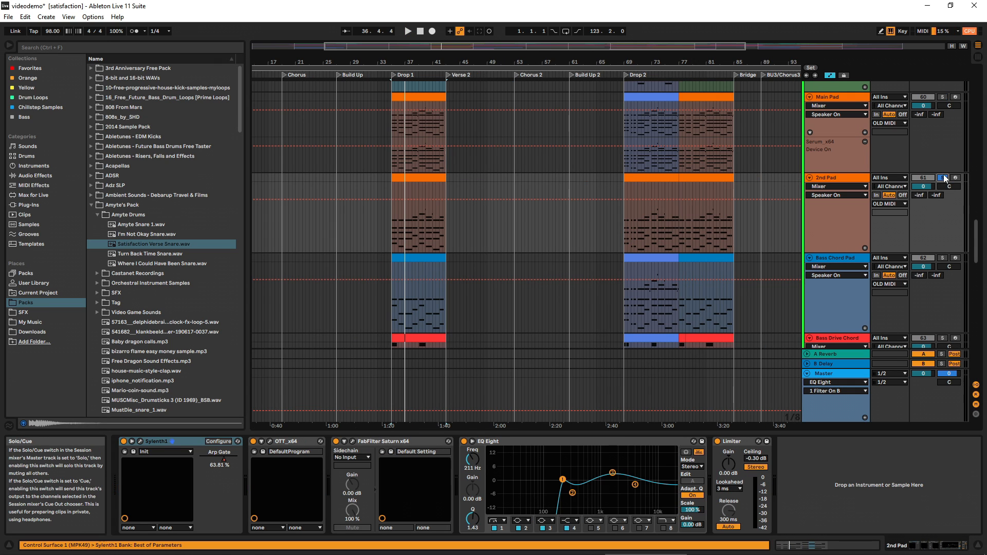
Step: Select the 2nd Pad clip at Drop 1, inspect the track's Sylenth1 settings and audition the part in solo
click(408, 179)
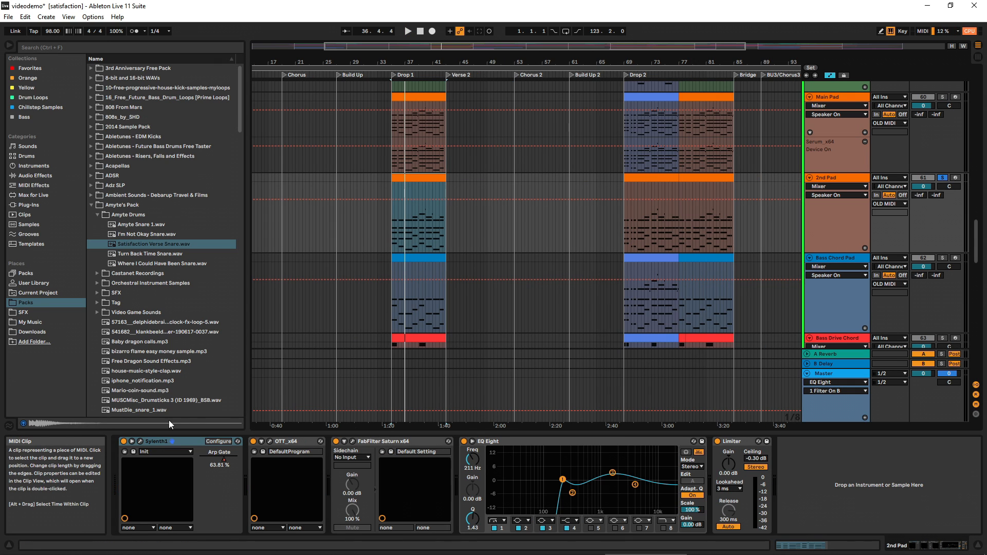
click(139, 442)
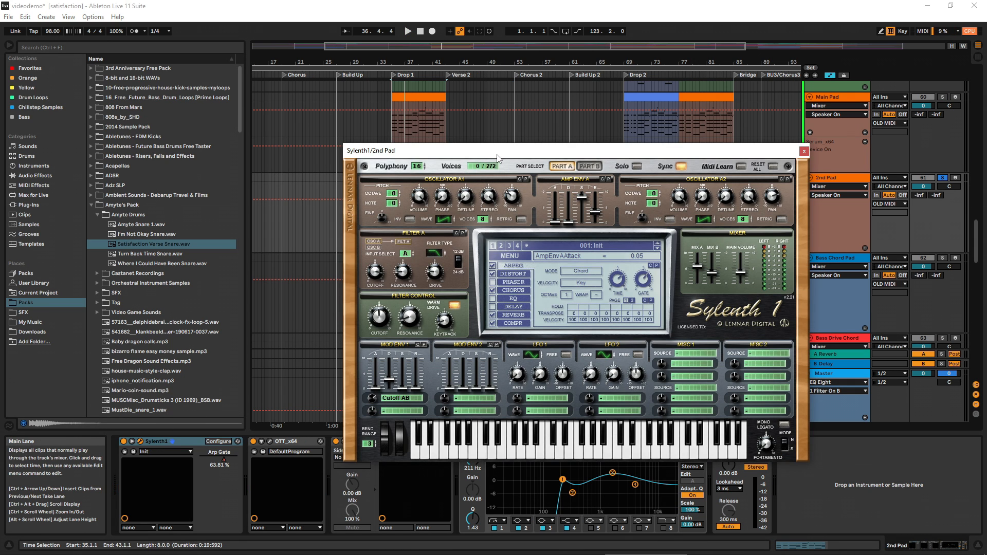
drag(498, 158, 400, 145)
click(705, 139)
key(space)
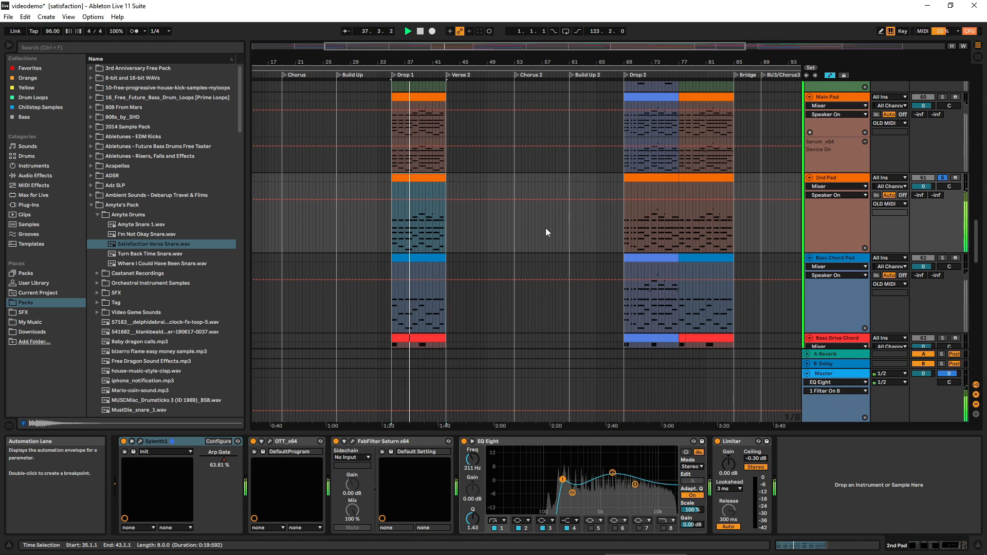
key(space)
scroll(536, 264, up, 1)
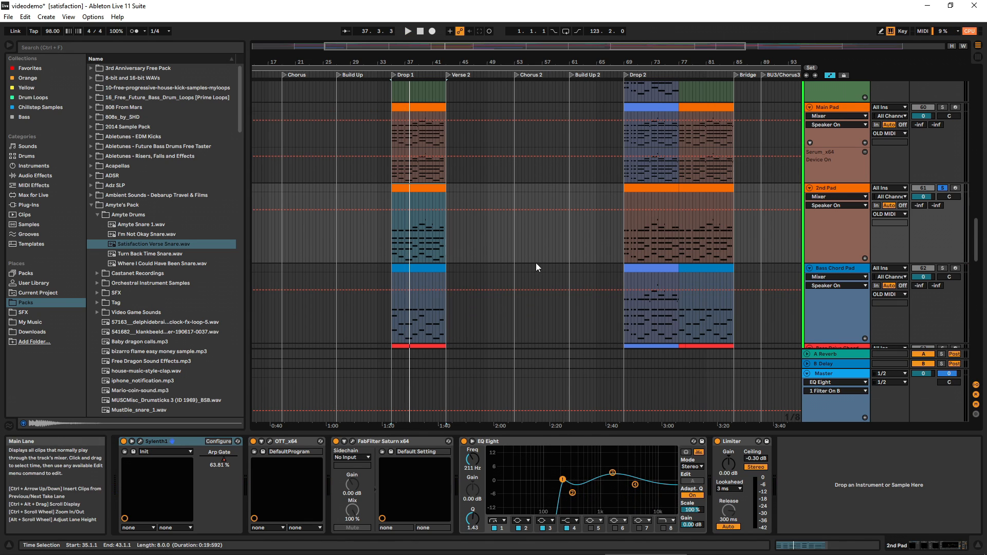
Step: Recheck the 2nd Pad track's Sylenth1 settings and compare its Drop 1 clip with the High Pad and Main Pad clips
click(140, 442)
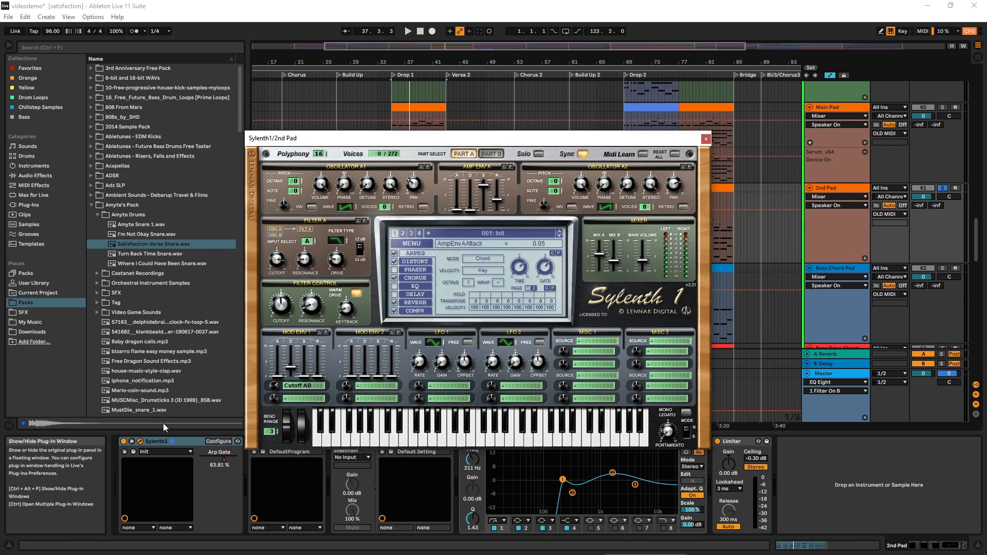
click(706, 139)
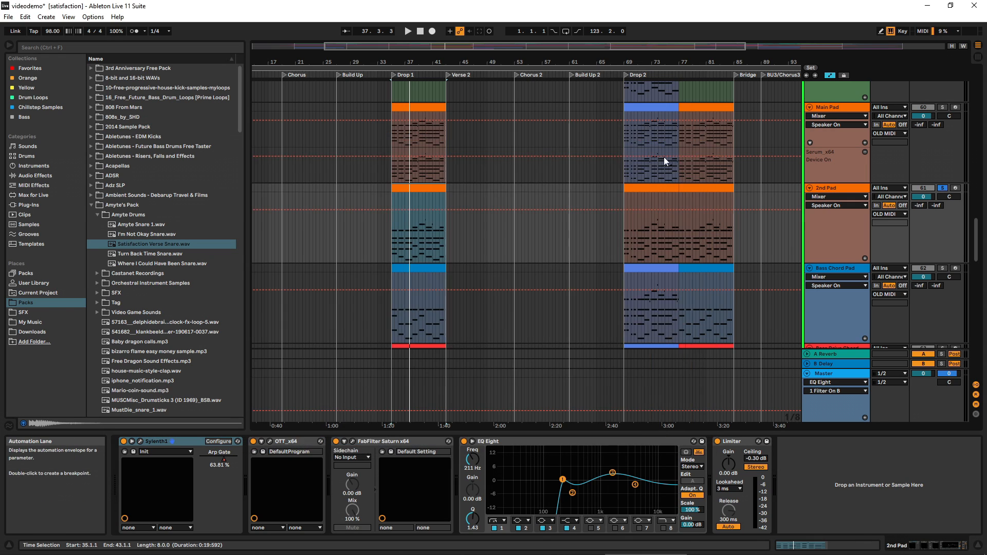
scroll(513, 245, up, 5)
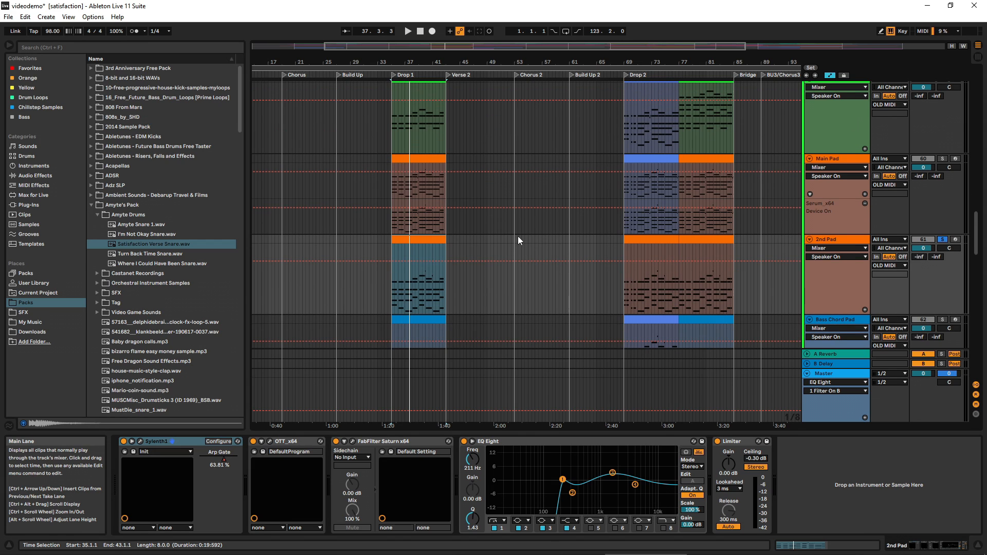
scroll(518, 240, up, 2)
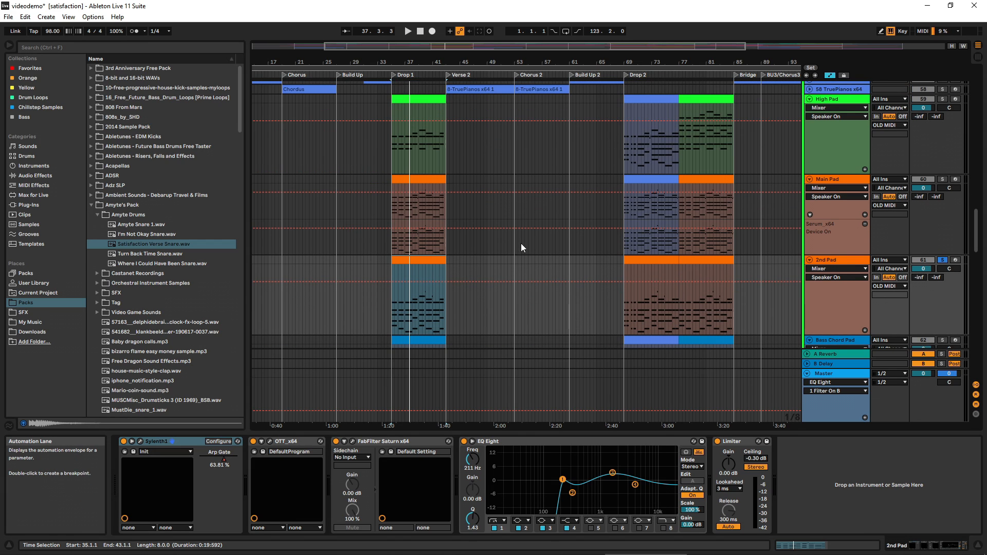
scroll(520, 244, up, 2)
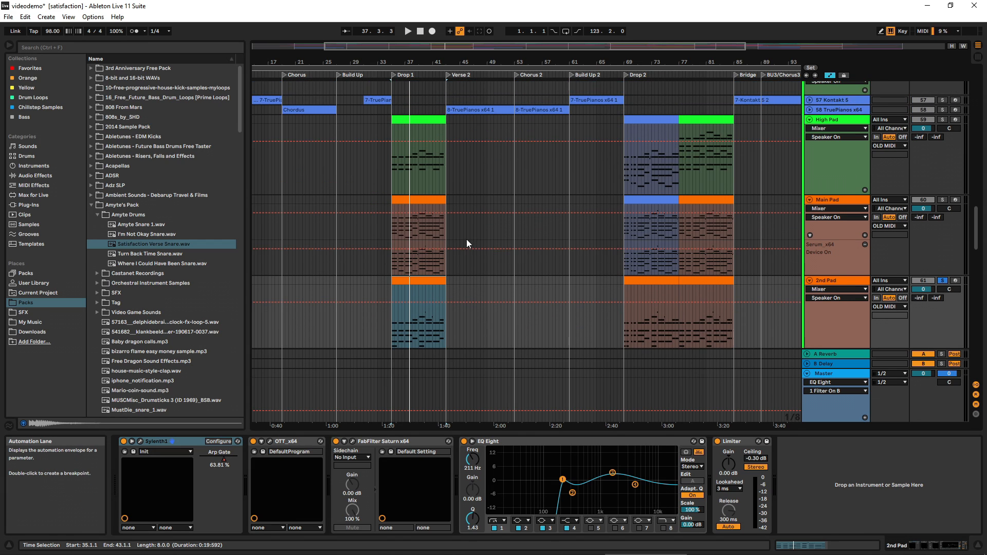
Step: Solo the Bass Chord Pad track and audition its Drop 1 part while viewing its Sylenth1 settings
click(943, 197)
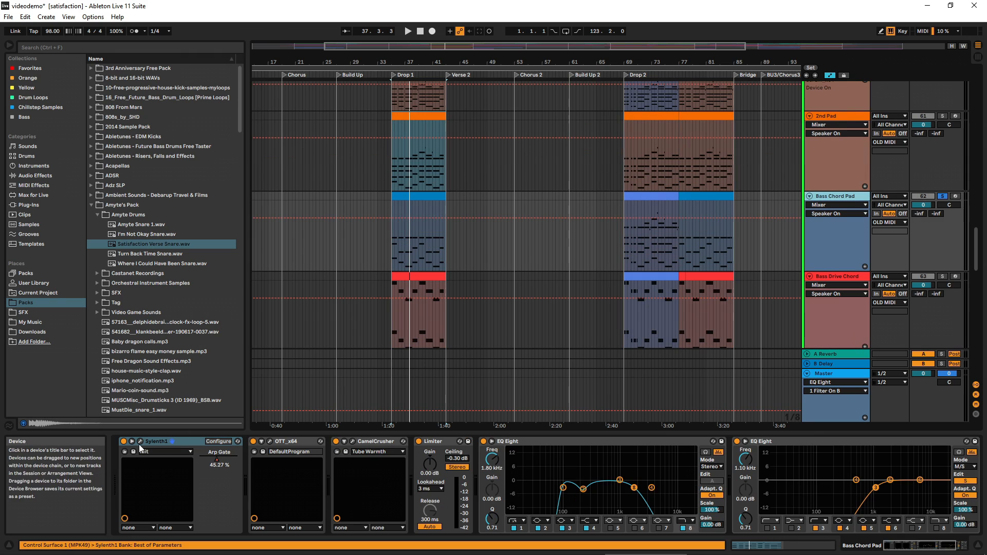
click(140, 442)
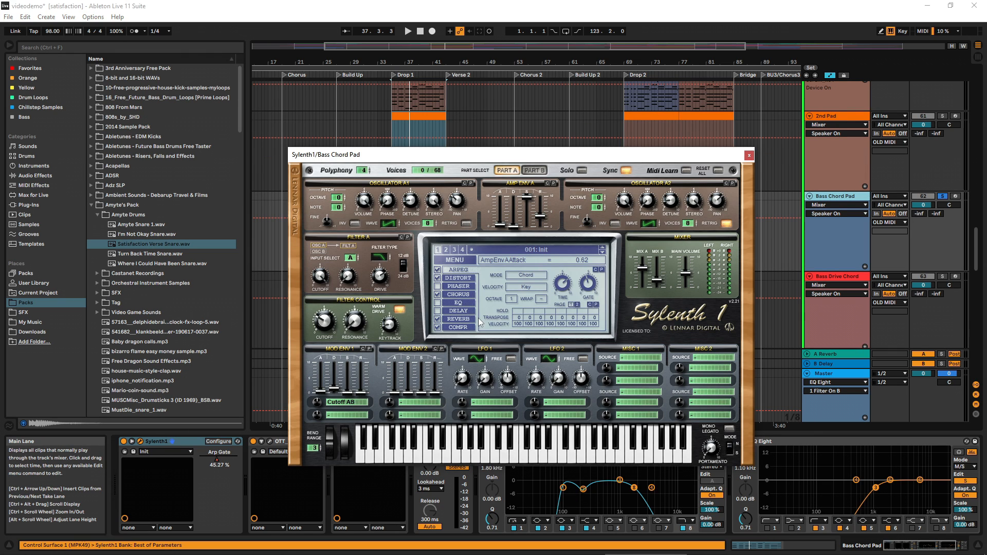
drag(435, 157, 252, 151)
key(space)
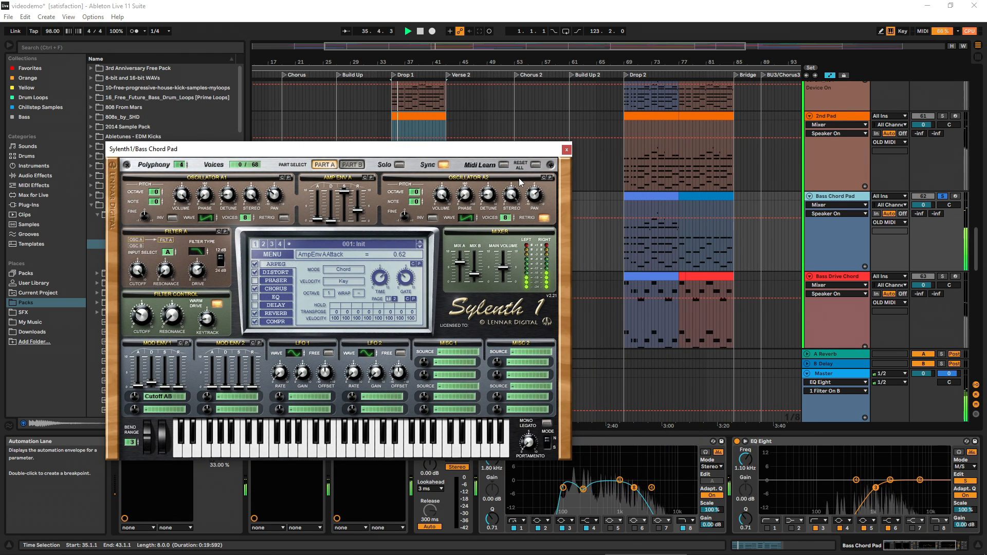
click(567, 150)
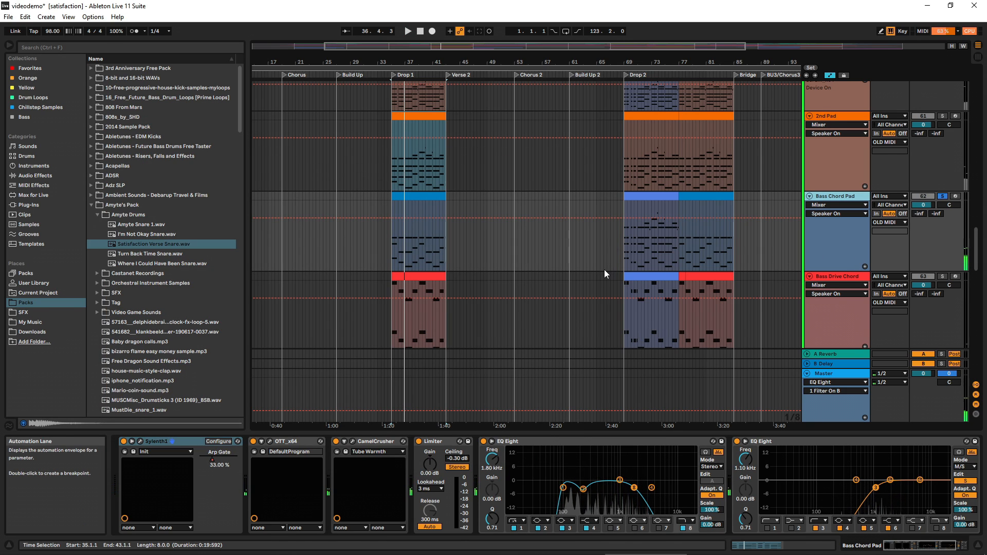
Step: Solo the Bass Drive Chord track and audition its Drop 1 part while viewing its Sylenth1 Chord 1 settings
scroll(433, 230, down, 2)
click(943, 225)
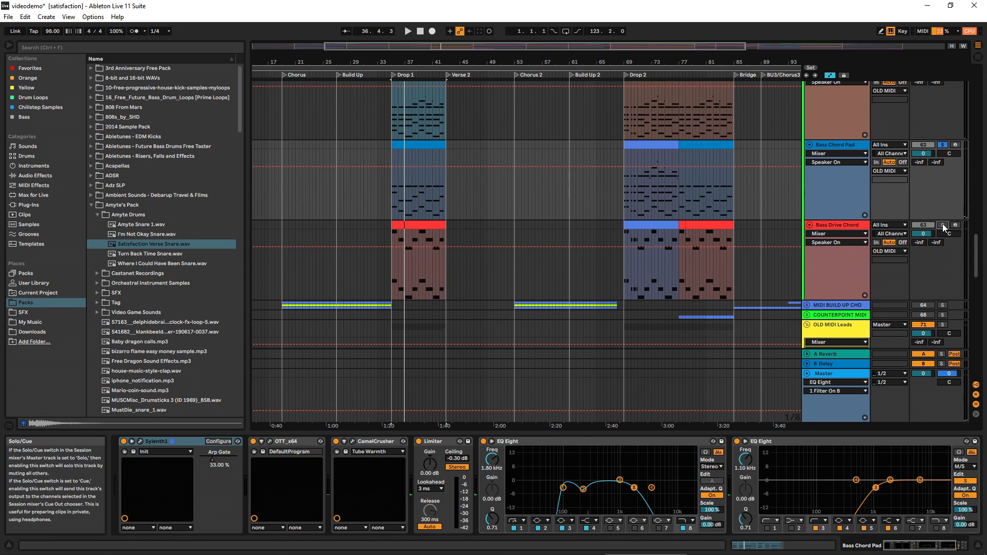
click(140, 442)
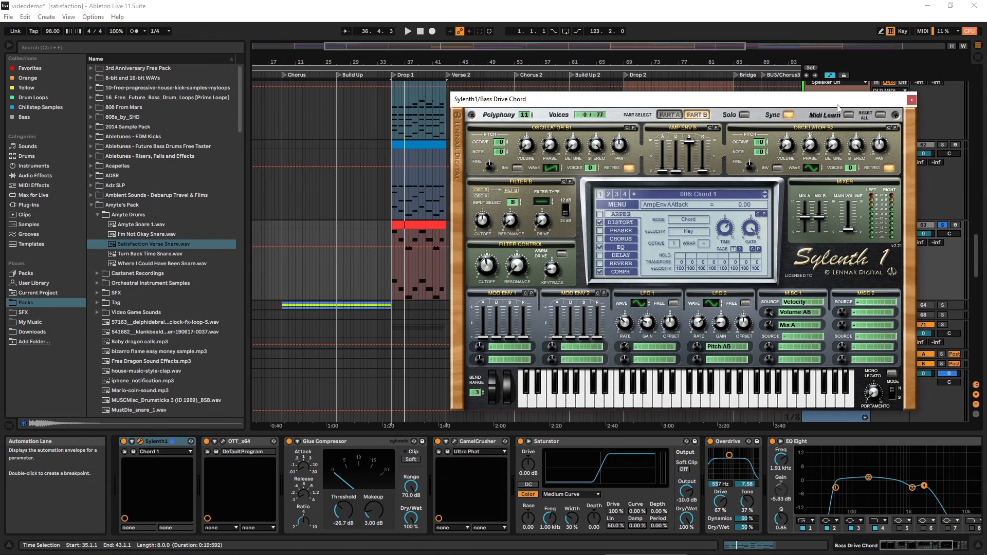
key(space)
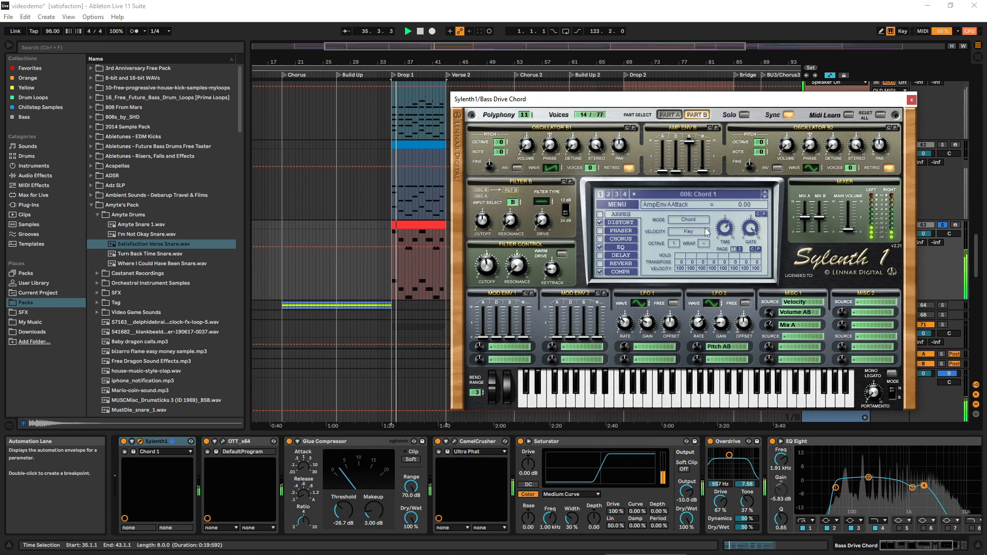
click(911, 100)
scroll(550, 266, down, 1)
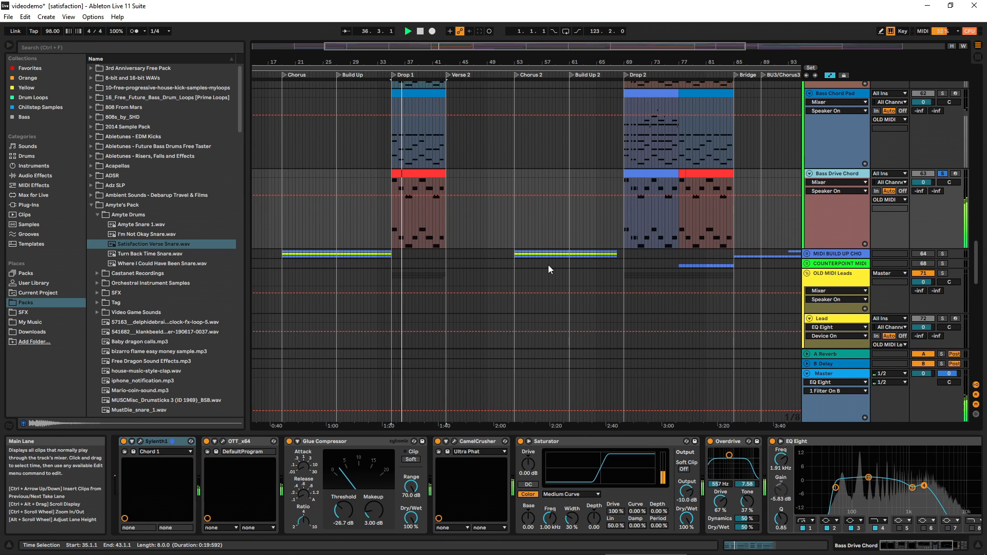
key(space)
Step: Play the layered pad and bass chord tracks together from the start of Drop 1 without the Bass Drive Chord solo
scroll(544, 264, up, 5)
scroll(507, 228, up, 1)
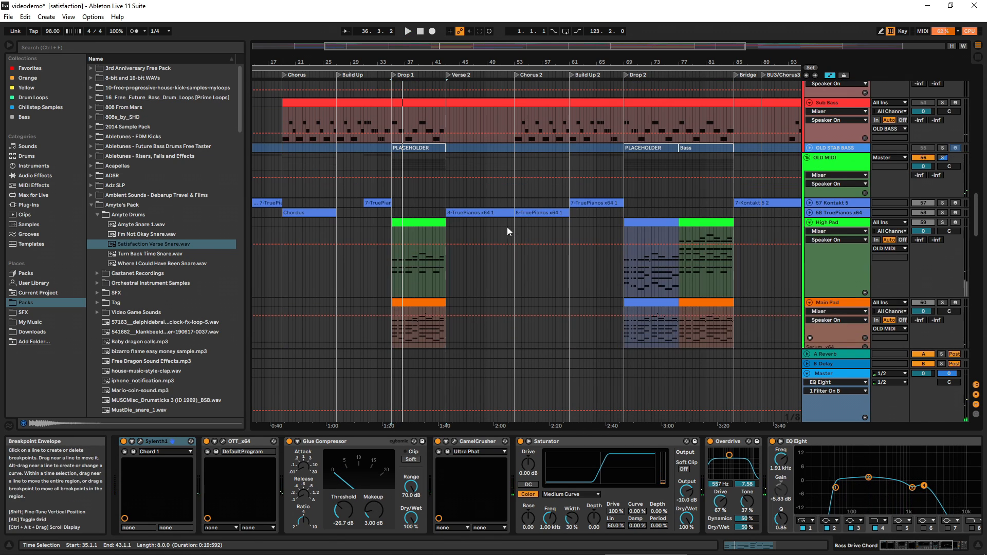
scroll(641, 242, down, 2)
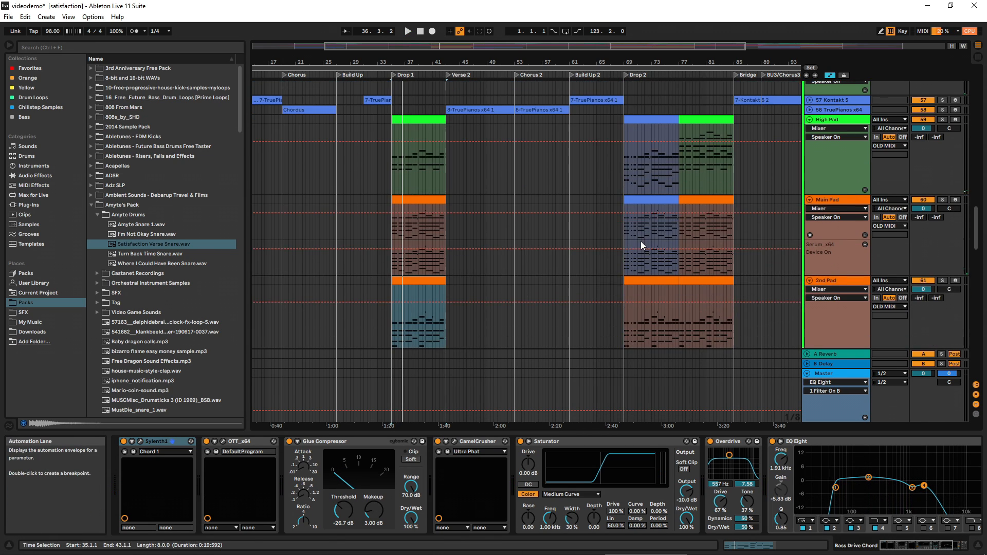
click(444, 146)
scroll(544, 216, down, 5)
scroll(540, 224, up, 2)
key(space)
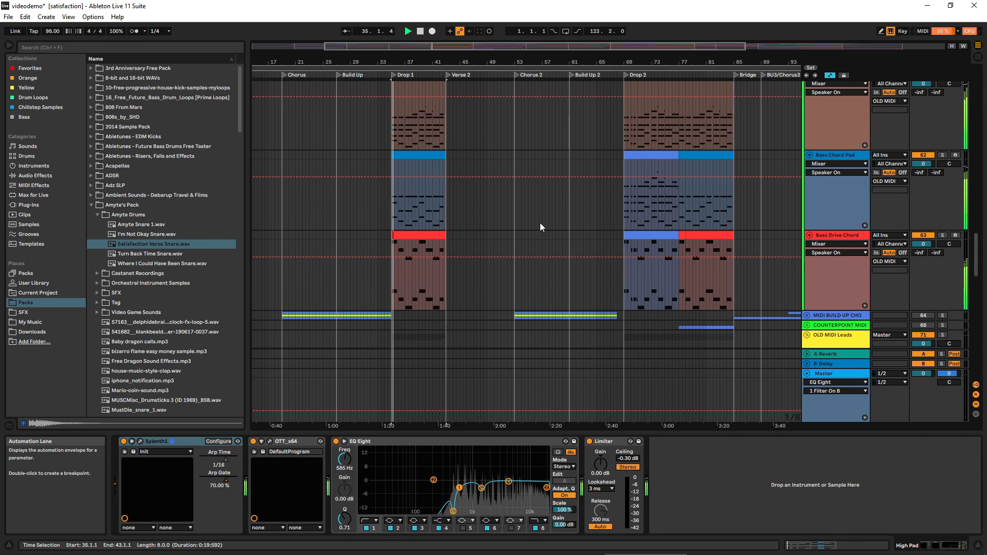
Step: Follow the layered pad and chord tracks through Drop 1, stop playback, unsolo the OLD MIDI group and collapse it
scroll(542, 223, up, 2)
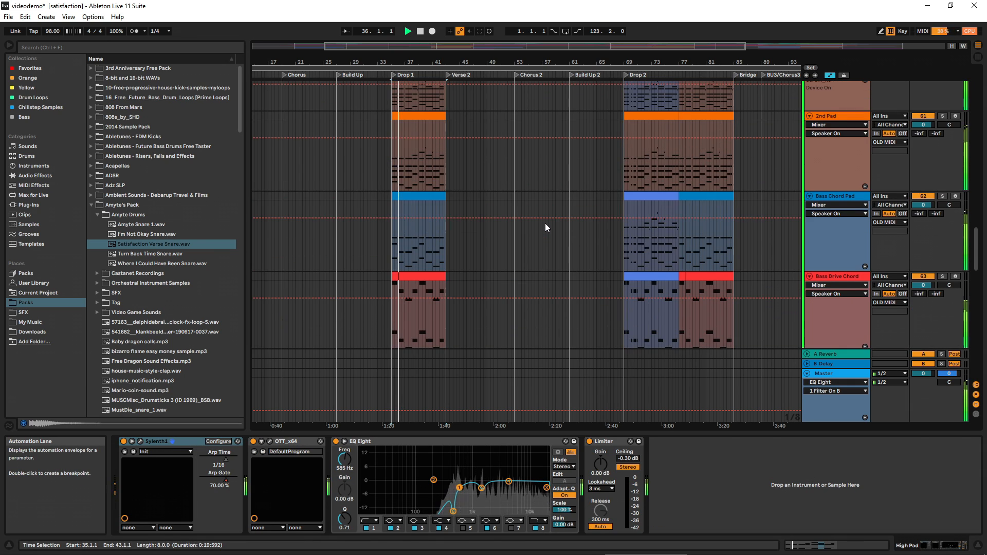
scroll(547, 227, up, 2)
scroll(546, 227, up, 5)
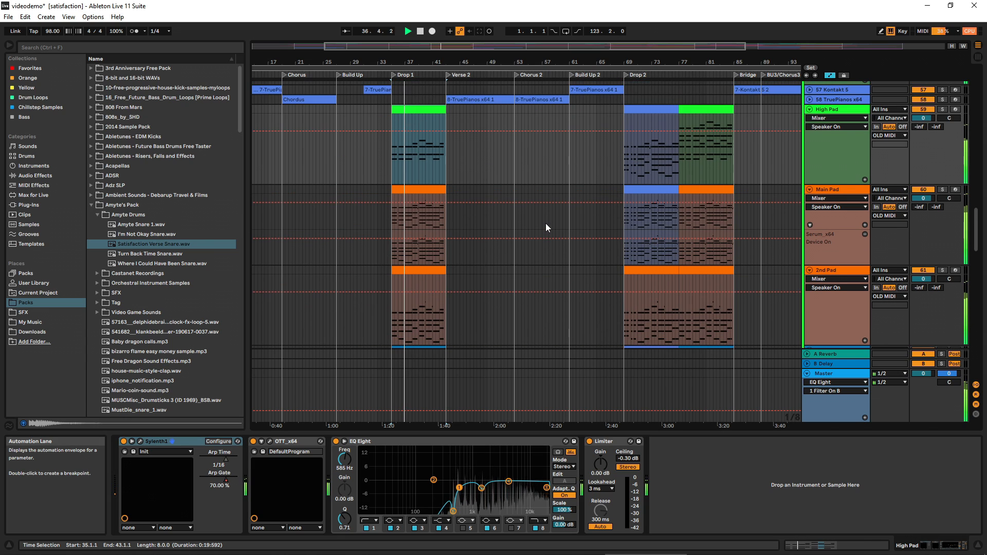
scroll(546, 227, up, 2)
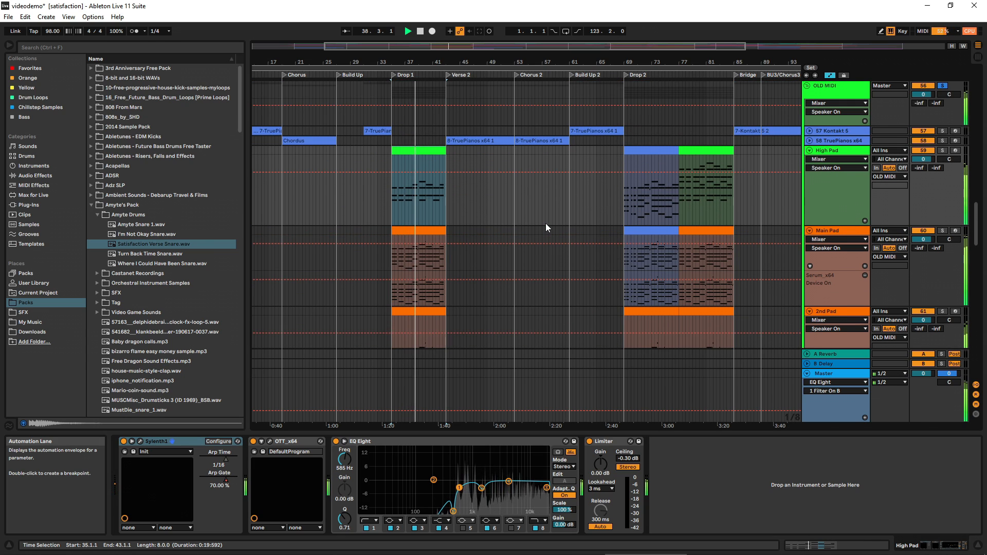
scroll(655, 213, up, 1)
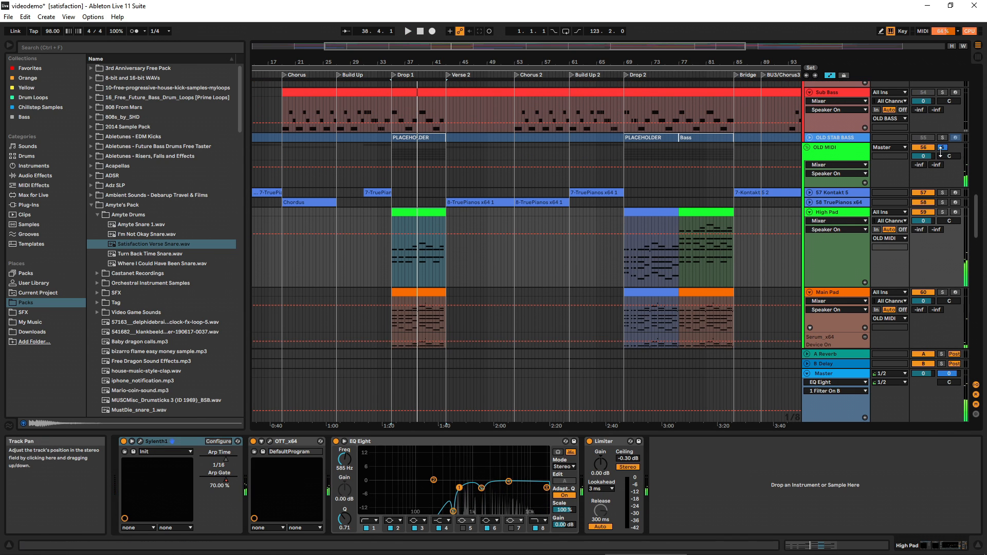
click(806, 149)
Step: Solo the Drop Chords audio track and audition its clip from the start of Drop 1
scroll(786, 193, up, 10)
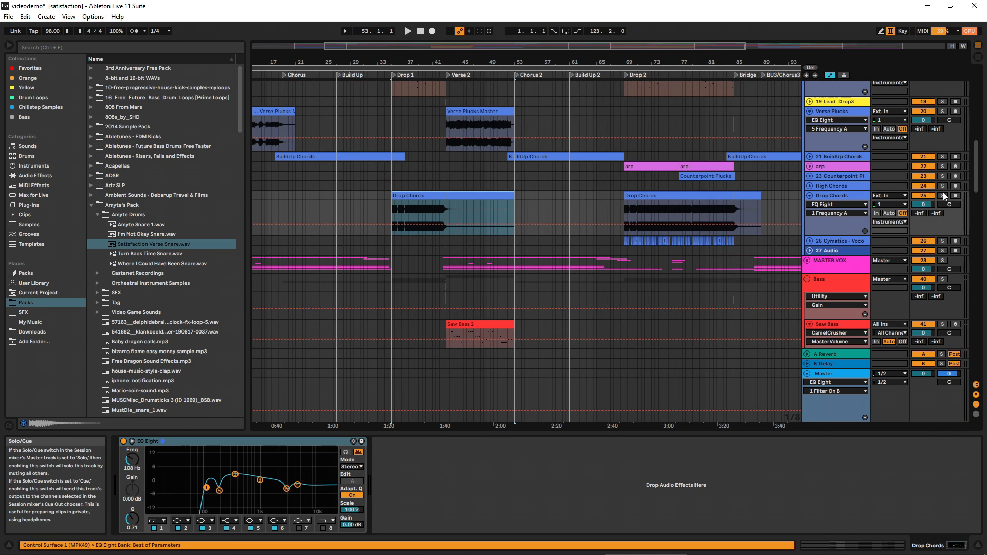
click(943, 195)
drag(419, 62, 423, 113)
scroll(464, 197, down, 1)
scroll(464, 196, up, 1)
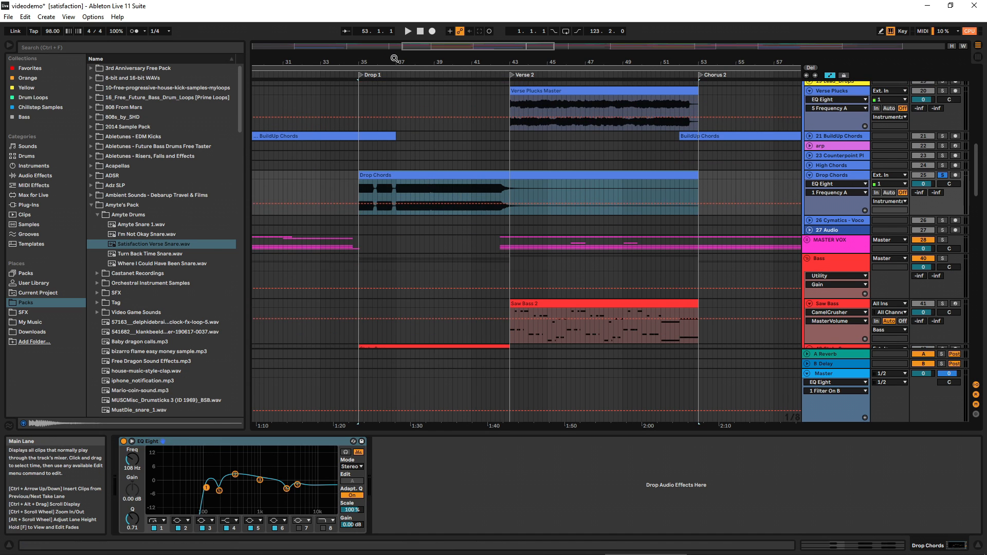
scroll(399, 144, up, 2)
key(space)
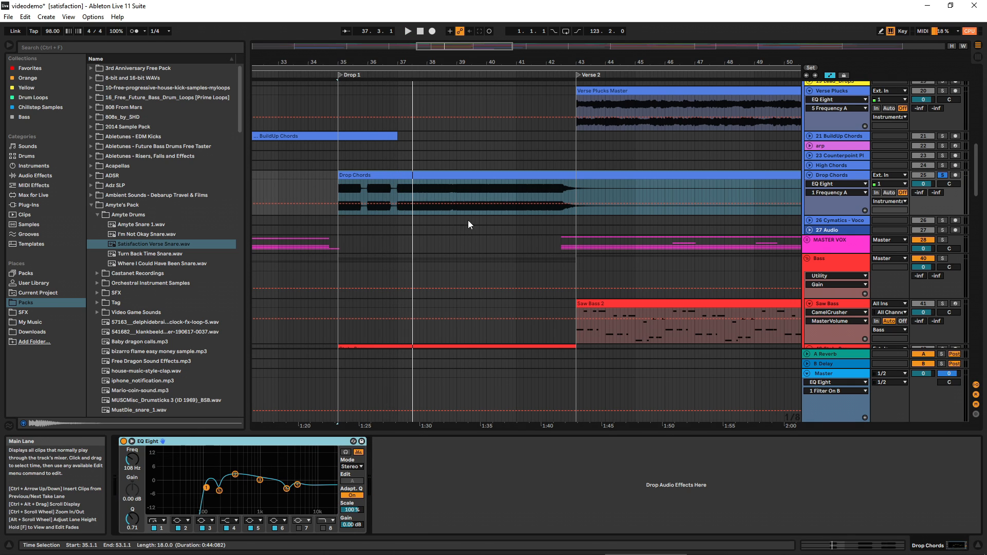
Step: Return to the OLD MIDI group, unfold it and view the High Pad track's device chain
scroll(489, 215, down, 3)
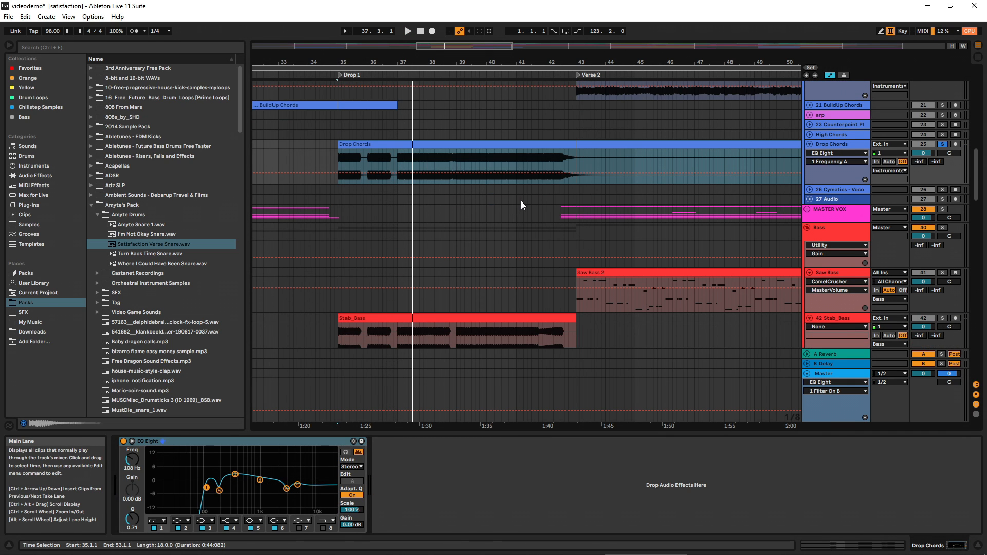
scroll(520, 200, down, 3)
scroll(566, 196, up, 2)
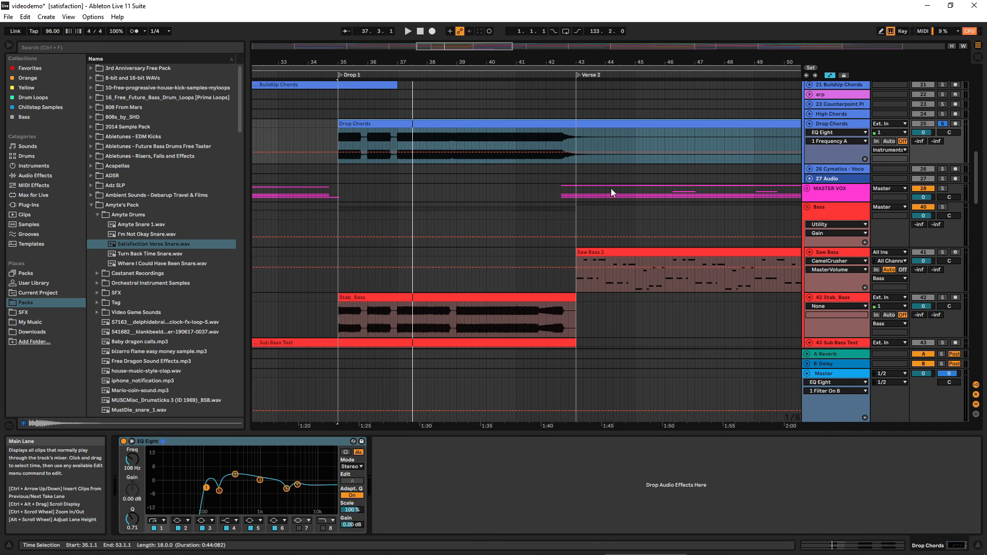
scroll(668, 206, down, 15)
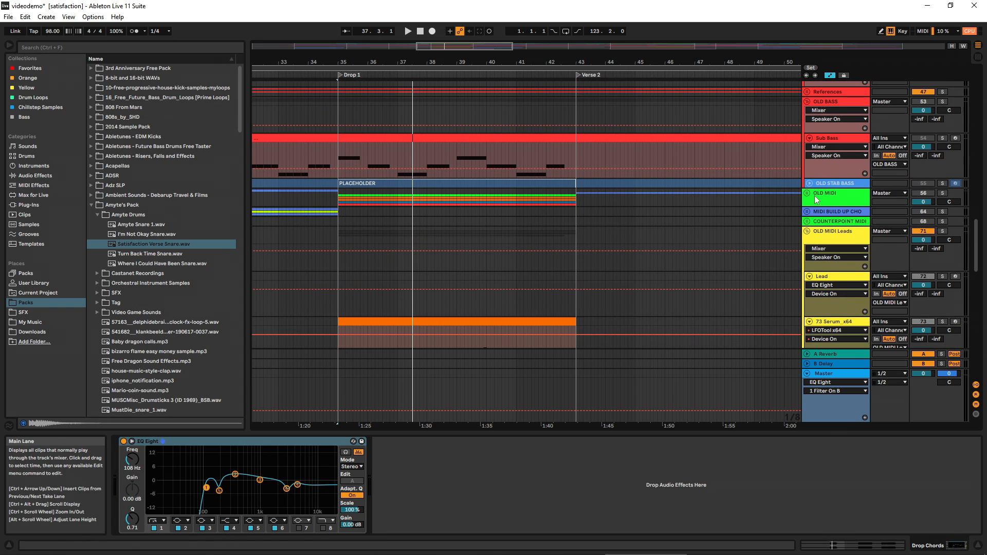
scroll(813, 185, down, 2)
click(825, 157)
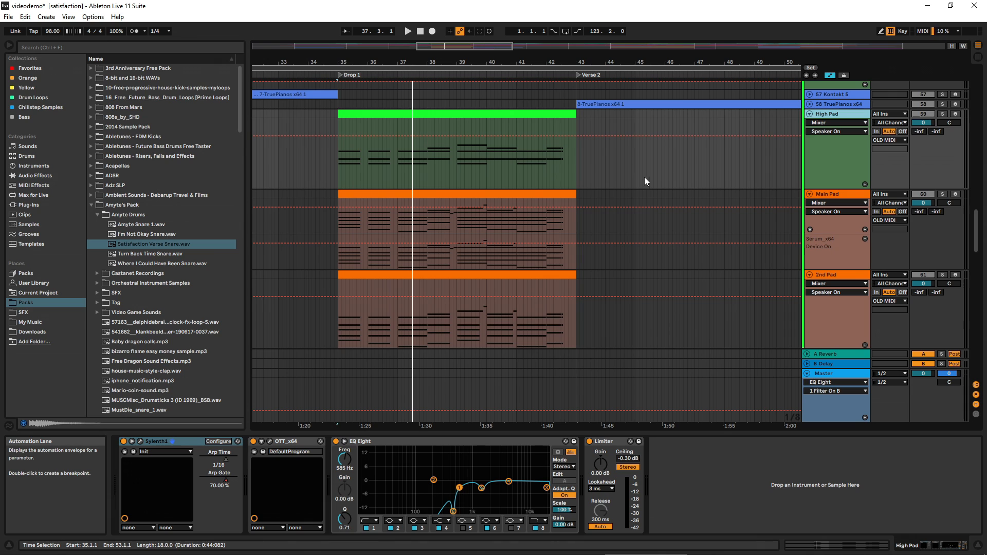
scroll(669, 183, down, 2)
scroll(713, 192, up, 2)
Step: Inspect the device chains of the Main Pad, Bass Chord Pad and Bass Drive Chord tracks one after another
click(844, 194)
scroll(736, 224, down, 3)
scroll(736, 224, down, 3)
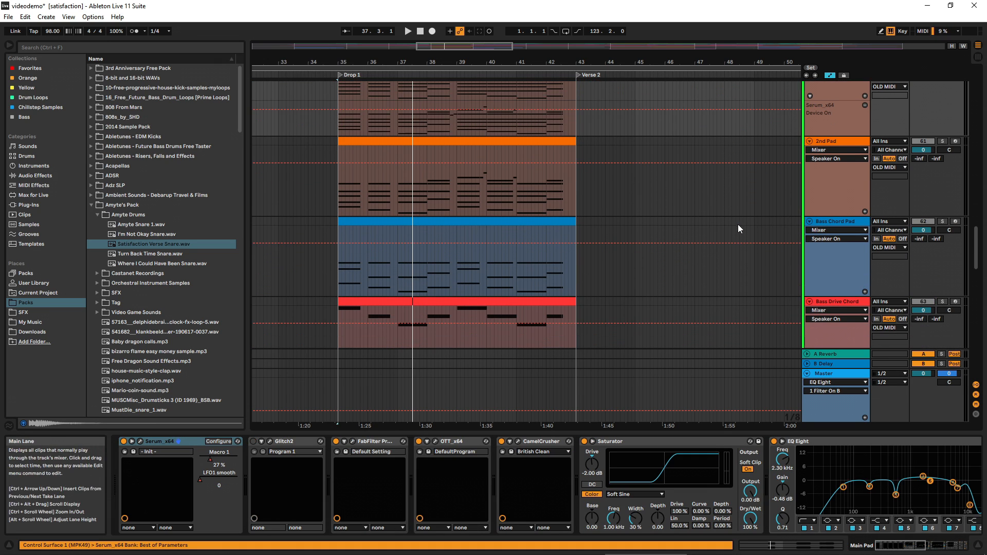
click(833, 223)
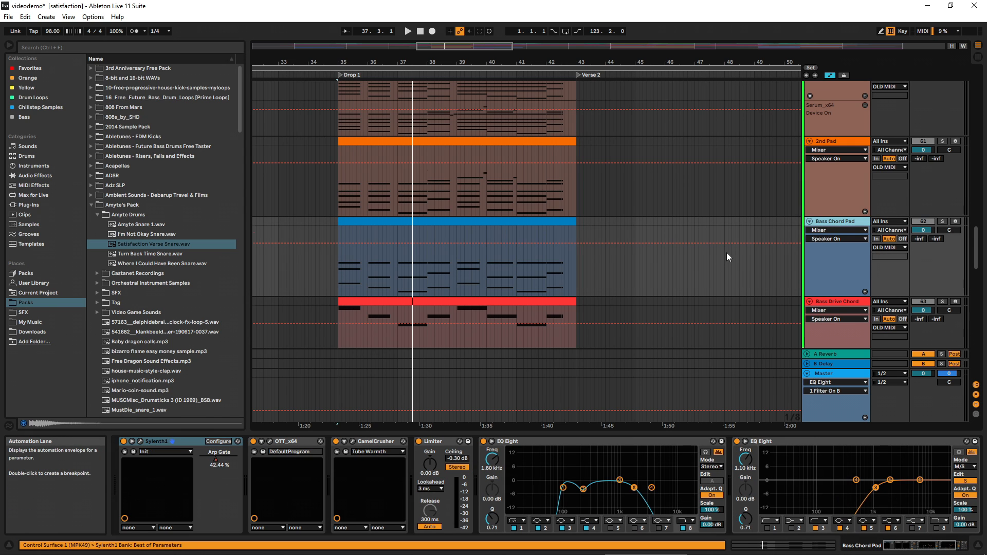
scroll(727, 252, down, 3)
click(841, 231)
Step: Look over the lead and pluck tracks and bring the Bass Drive Chord's final EQ Eight and Utility devices into view
scroll(736, 234, down, 6)
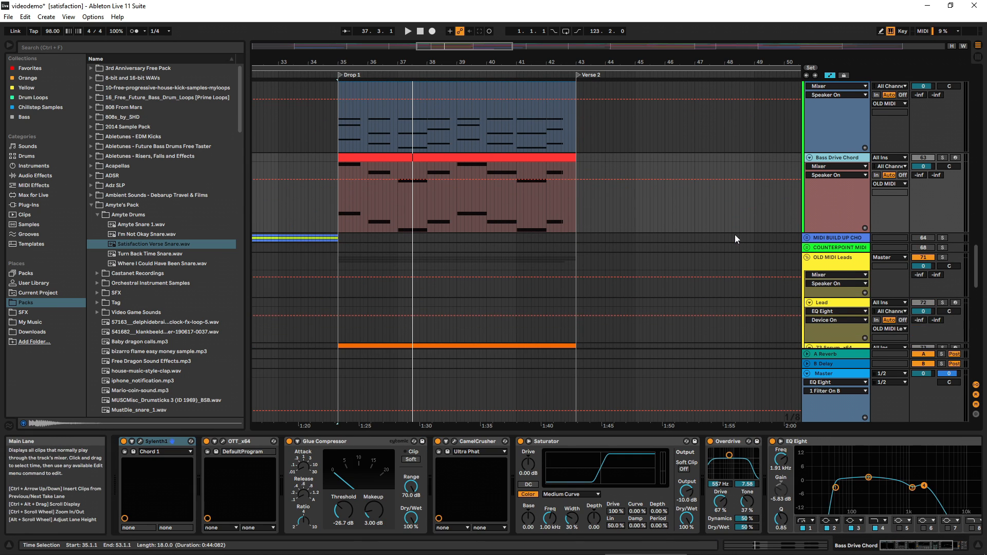
scroll(746, 239, down, 8)
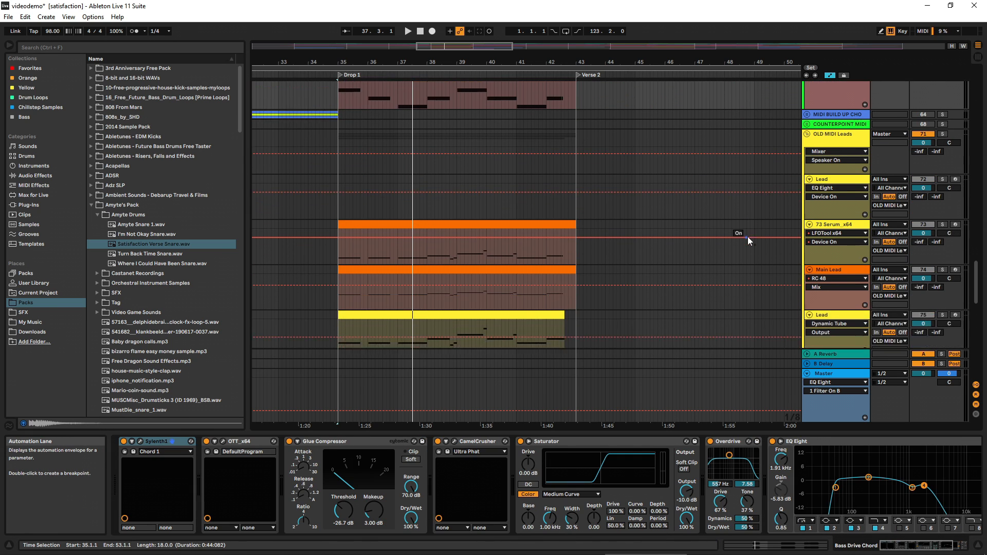
scroll(751, 242, down, 4)
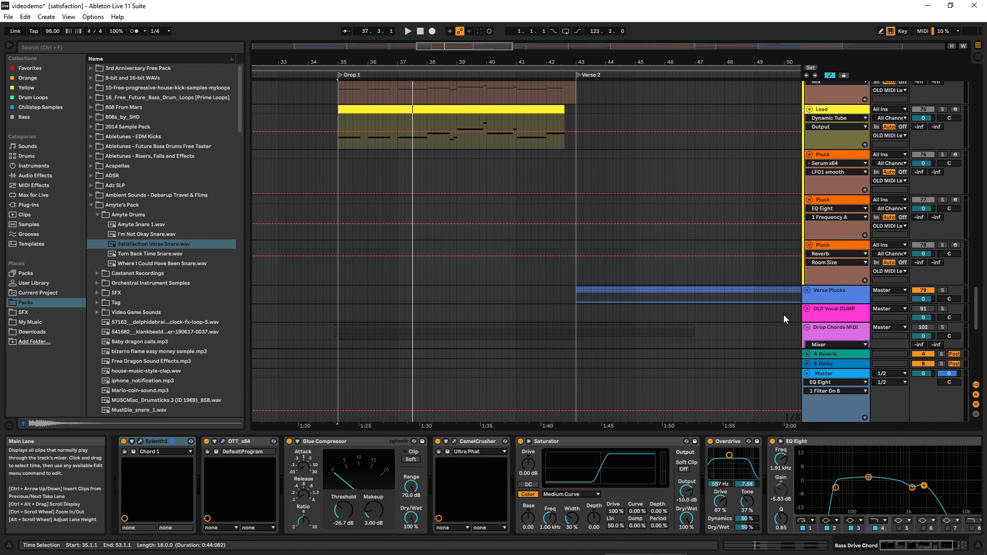
scroll(767, 436, down, 3)
click(767, 440)
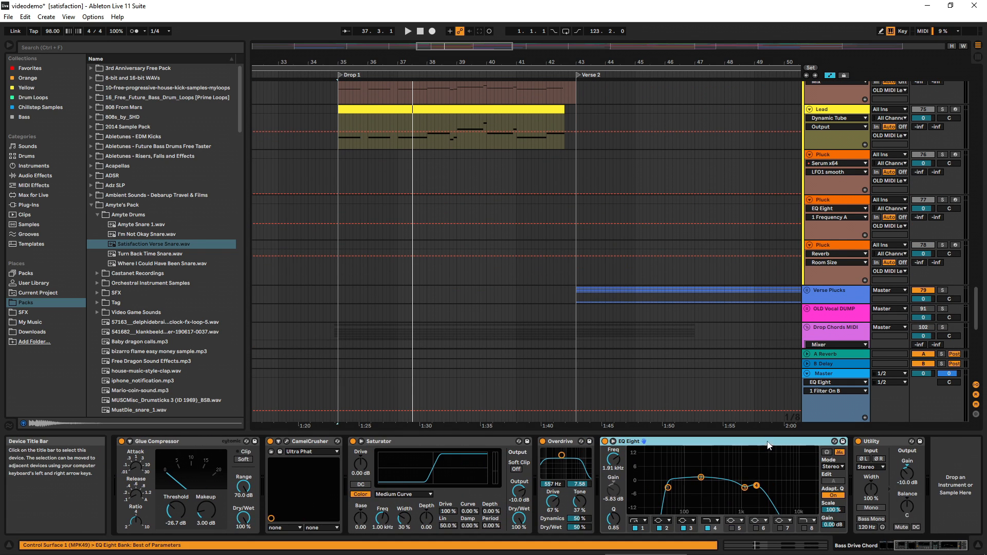
Step: Recheck the device chains of the Bass Chord Pad, 2nd Pad, Main Pad and High Pad tracks in that order
scroll(837, 249, up, 7)
scroll(844, 241, up, 15)
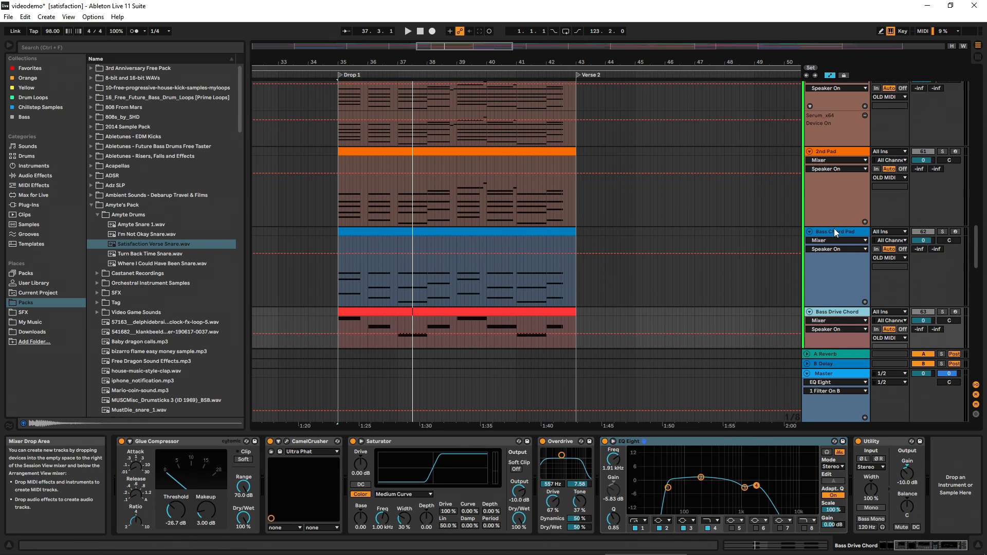
click(835, 229)
scroll(835, 232, up, 3)
click(838, 220)
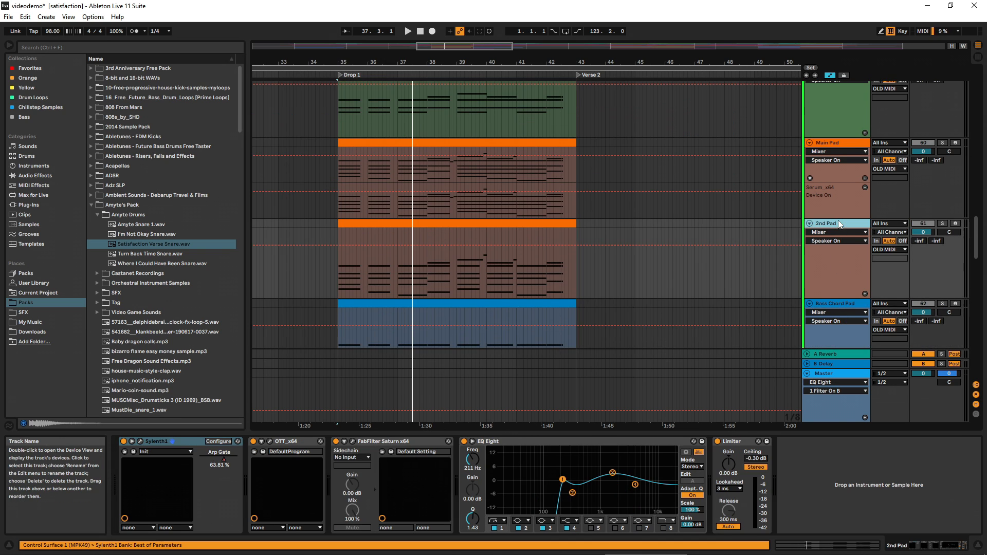
scroll(838, 228, up, 3)
click(837, 224)
scroll(840, 216, up, 2)
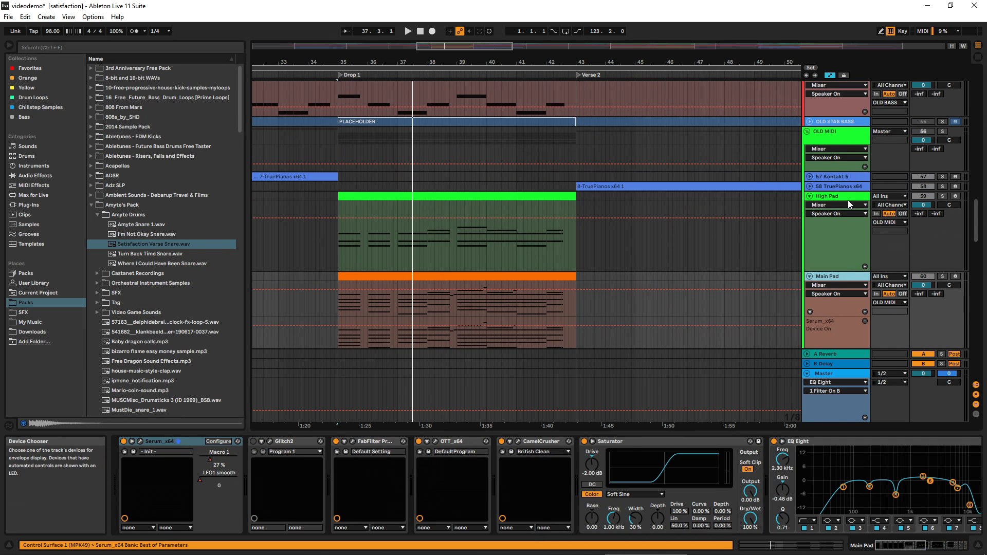
click(847, 199)
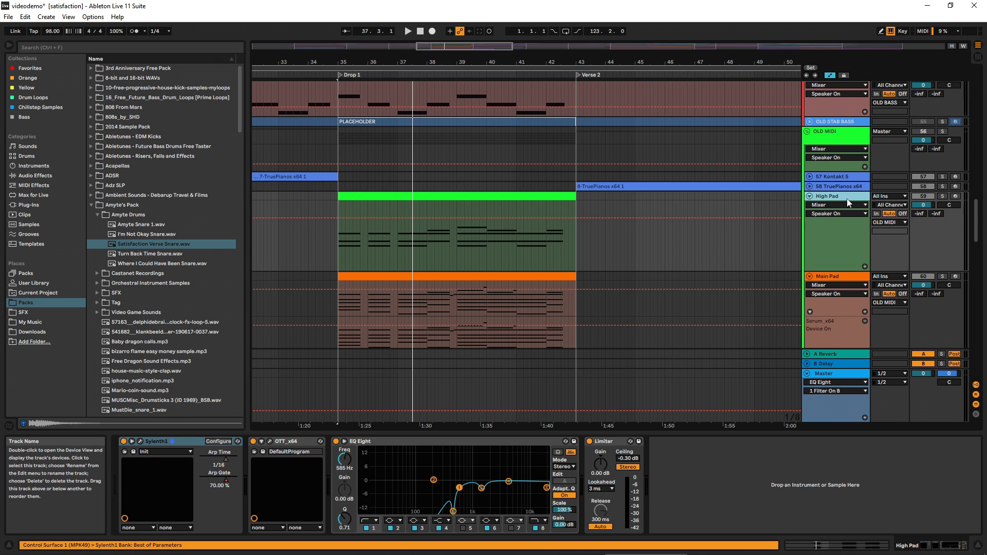
Step: Collapse the OLD MIDI group to hide its pad and chord layers
scroll(847, 202, down, 2)
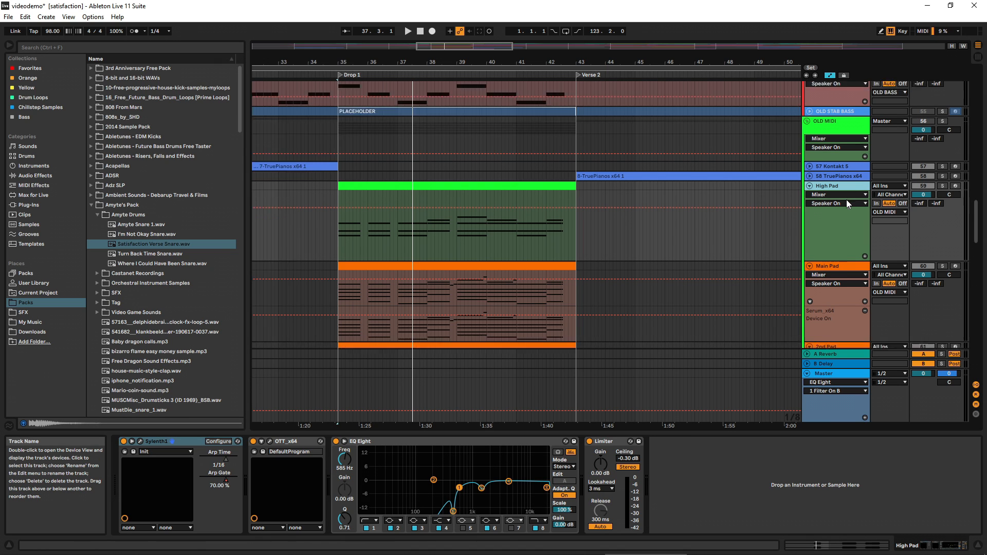
scroll(848, 203, up, 2)
click(807, 131)
scroll(798, 214, up, 3)
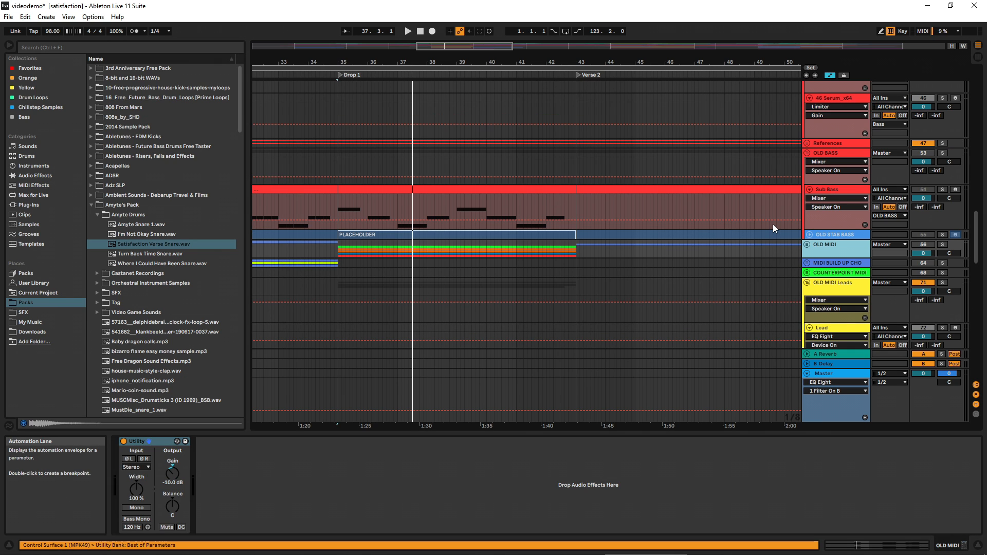
Step: Examine the bounced audio layers and the White Noise track inside the Drop Chords MIDI group
scroll(773, 225, down, 3)
scroll(647, 258, down, 6)
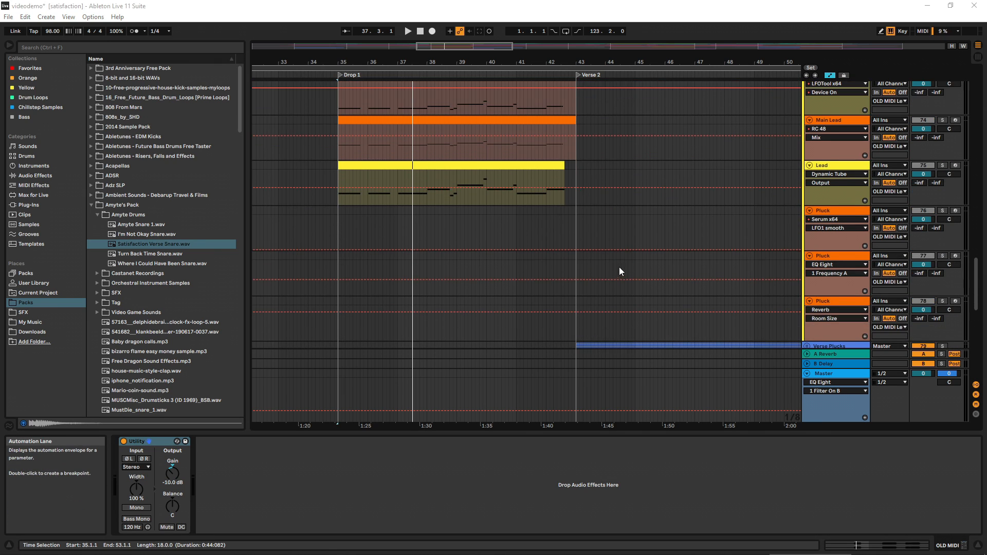
scroll(620, 267, down, 6)
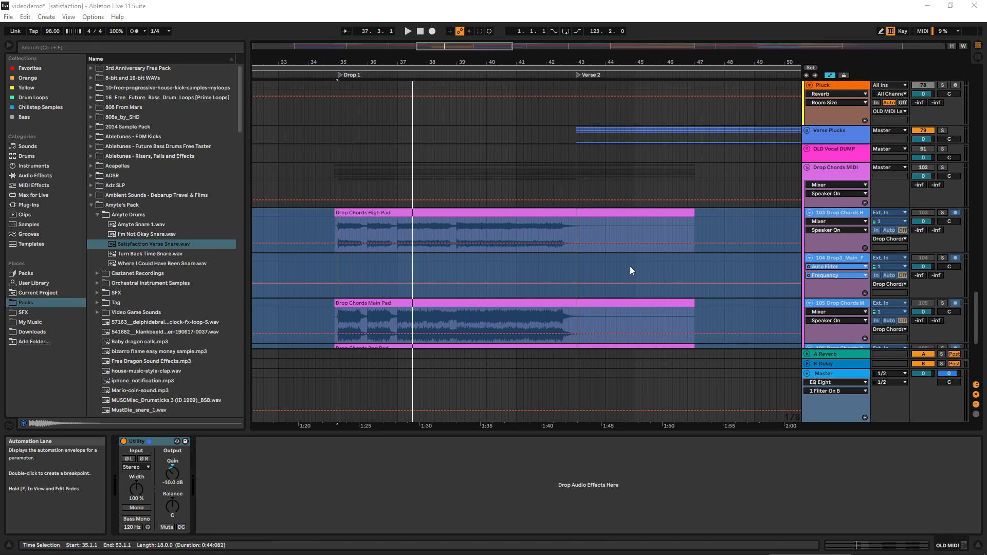
scroll(631, 267, down, 8)
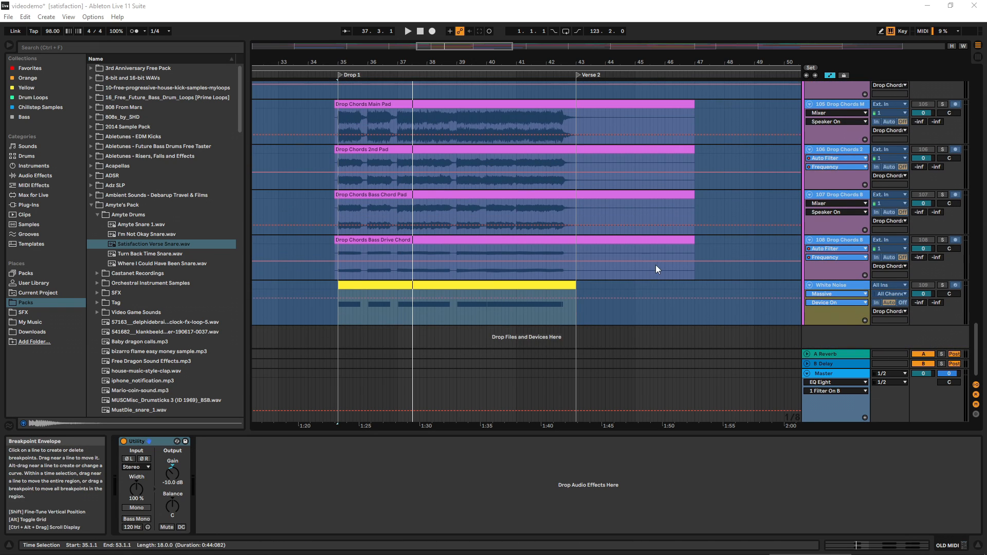
scroll(656, 264, up, 10)
scroll(671, 250, up, 10)
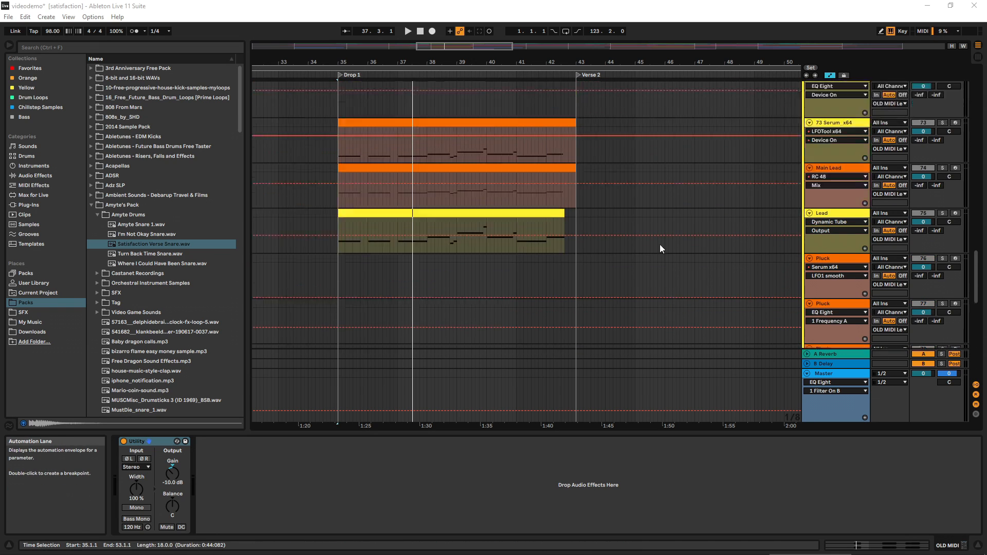
Step: Look across the wider arrangement at the old MIDI, lead, bass and Drop Chords tracks and the Instruments group
key(minus)
drag(351, 63, 502, 63)
scroll(425, 216, up, 3)
scroll(433, 224, up, 10)
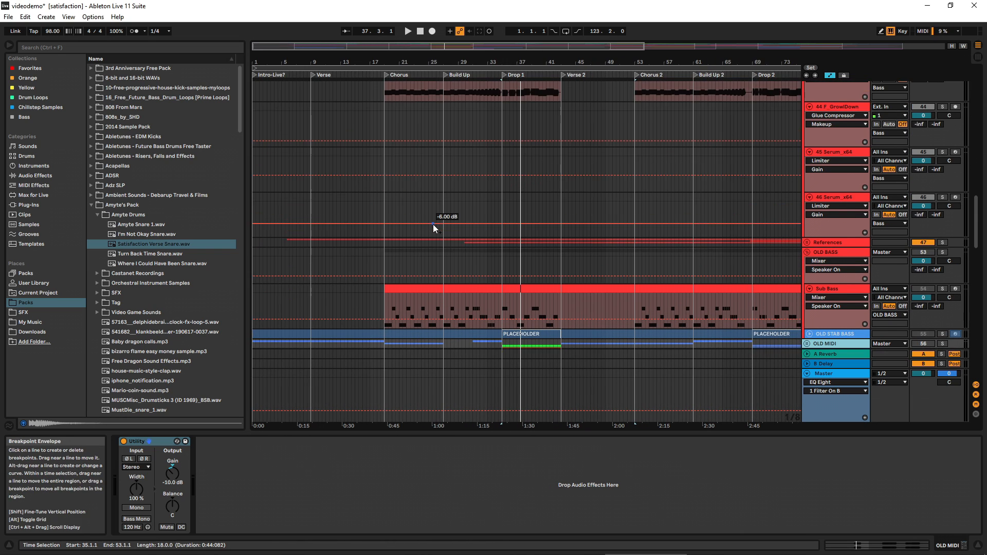
scroll(427, 248, down, 15)
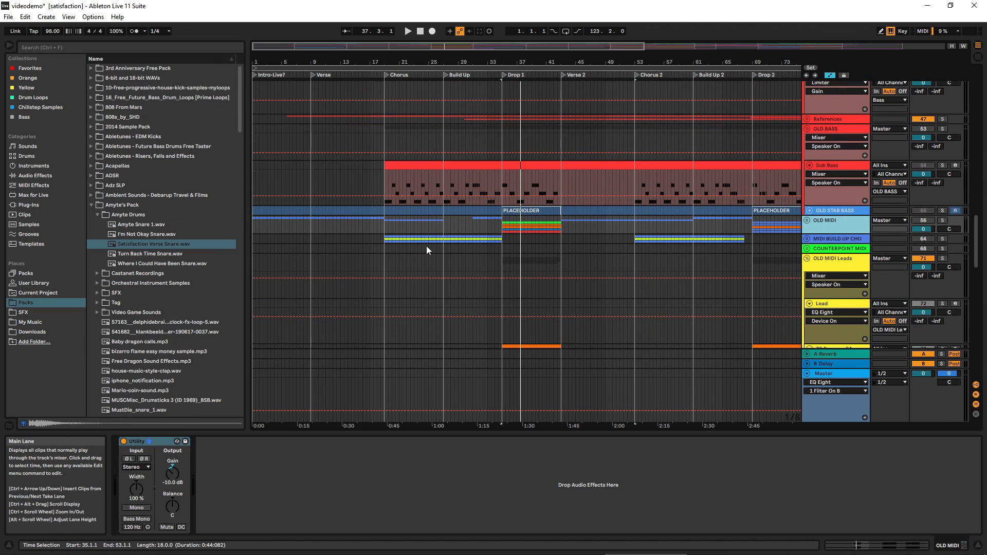
scroll(427, 246, down, 5)
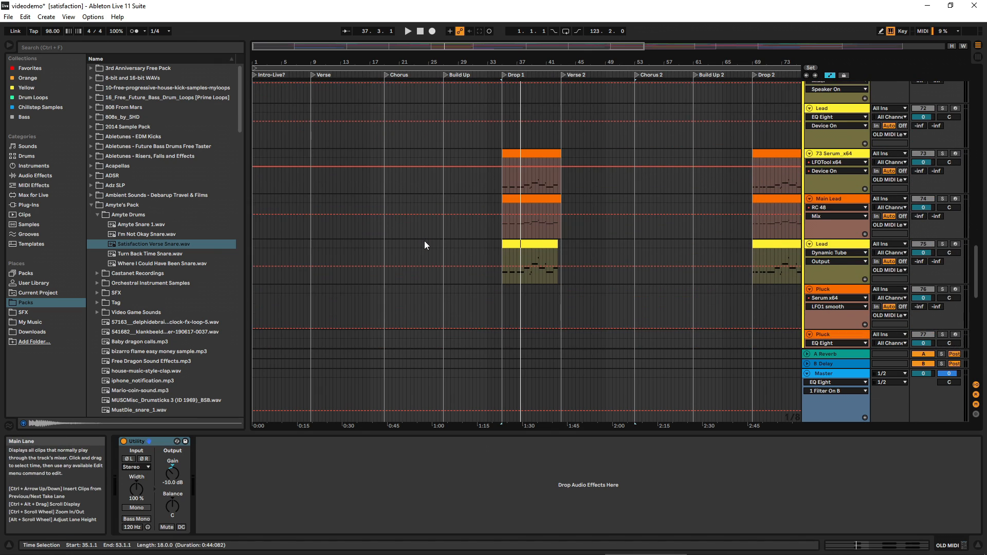
scroll(424, 241, up, 8)
scroll(431, 250, up, 10)
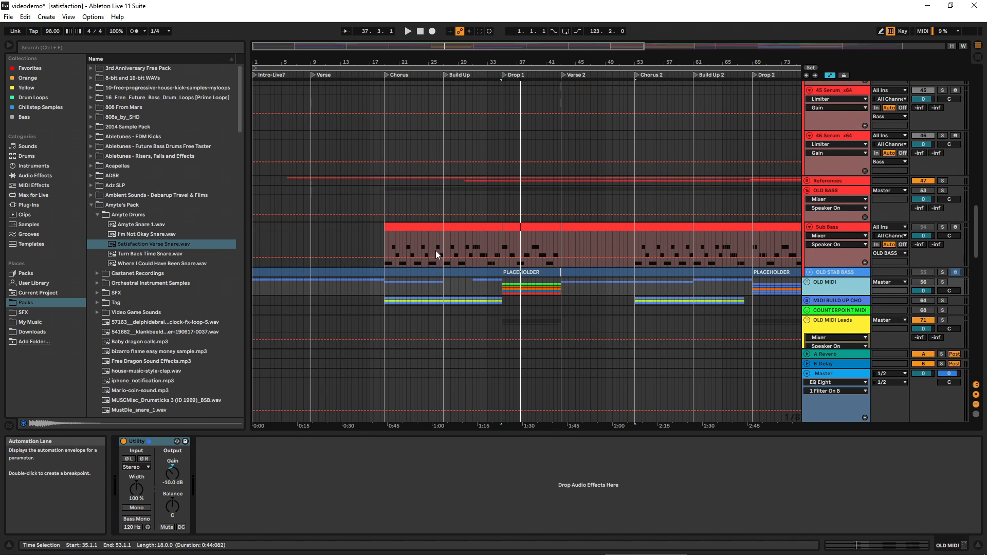
scroll(442, 243, up, 8)
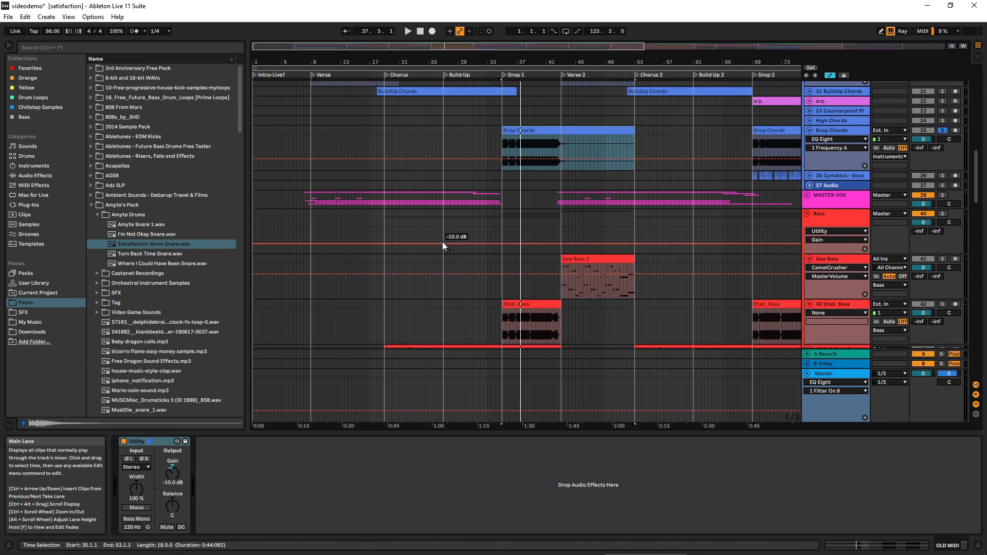
scroll(509, 232, up, 10)
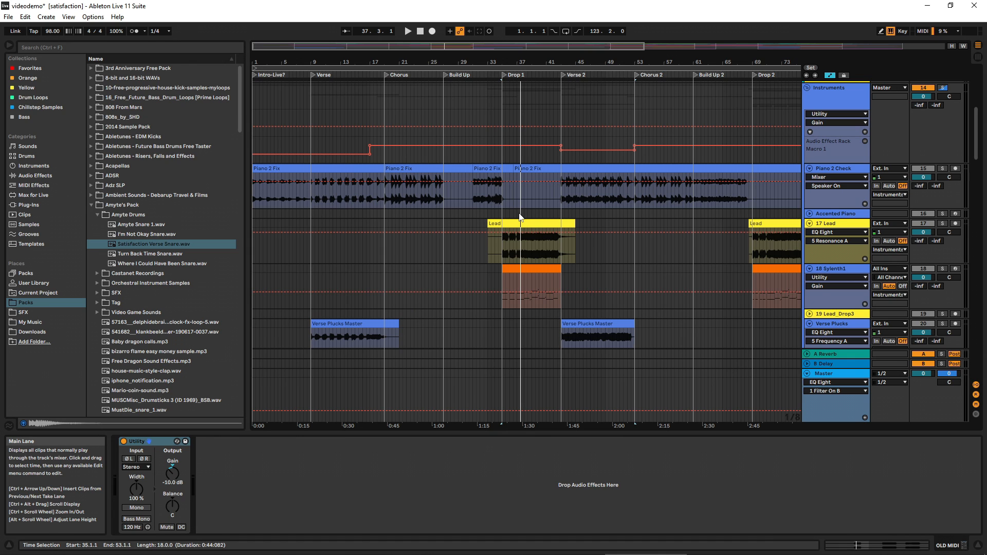
scroll(520, 216, down, 12)
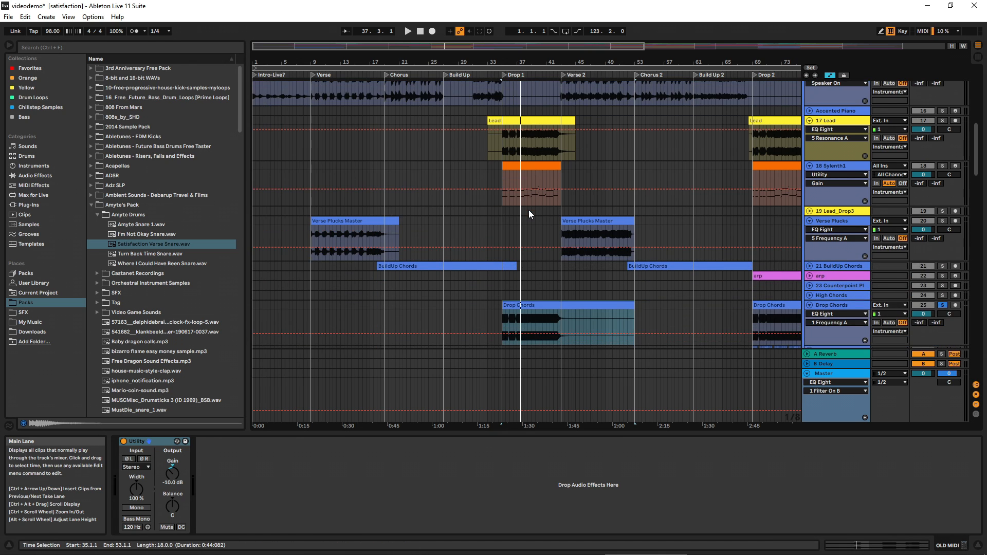
scroll(524, 216, down, 3)
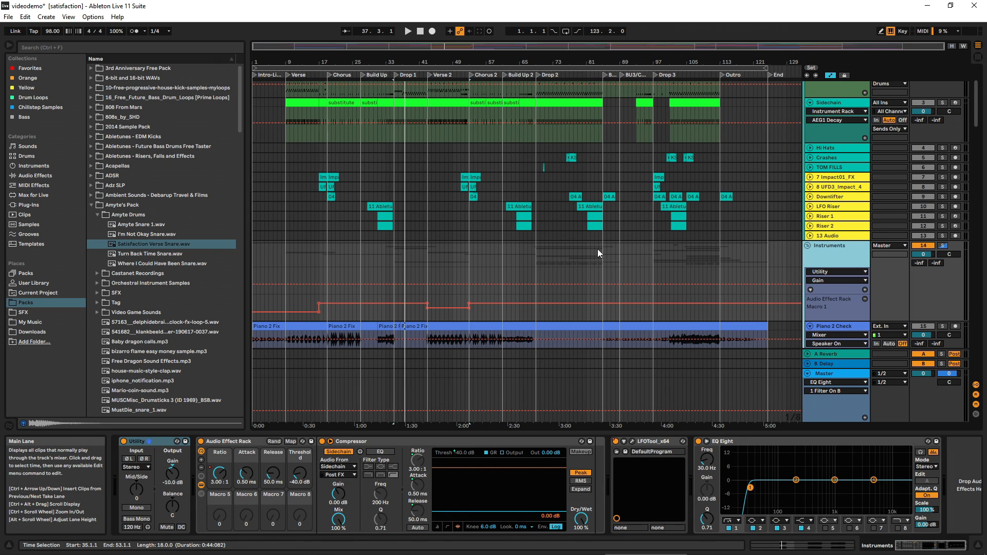
Step: Inspect the Instruments group's device chain: Utility, Audio Effect Rack, Compressor and the LFOTool volume curve
scroll(598, 249, down, 4)
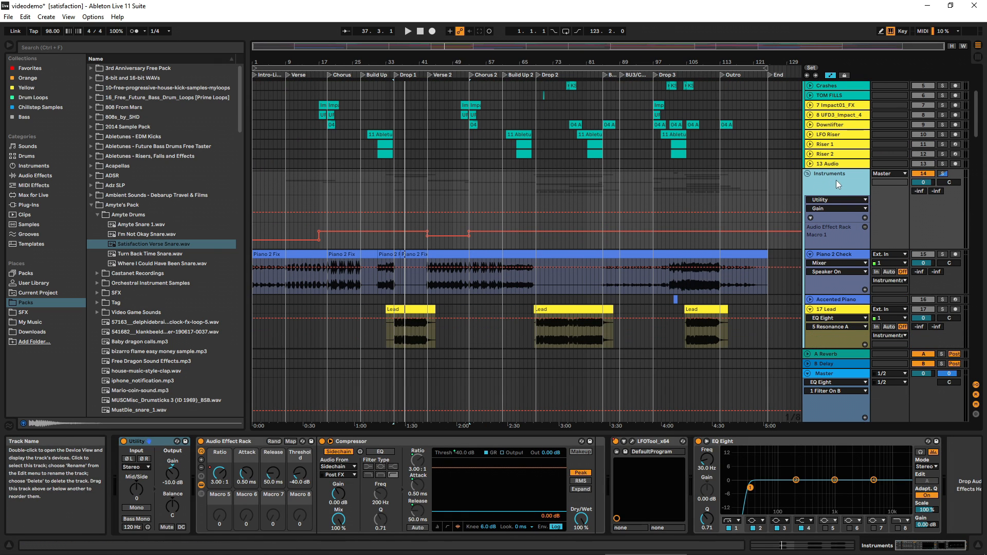
click(239, 441)
click(158, 442)
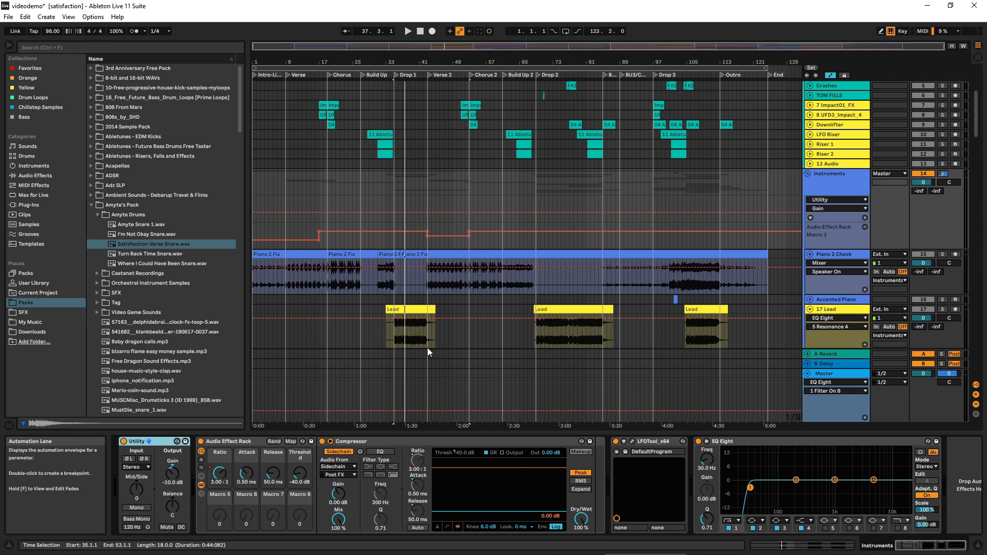
scroll(430, 349, down, 2)
click(249, 440)
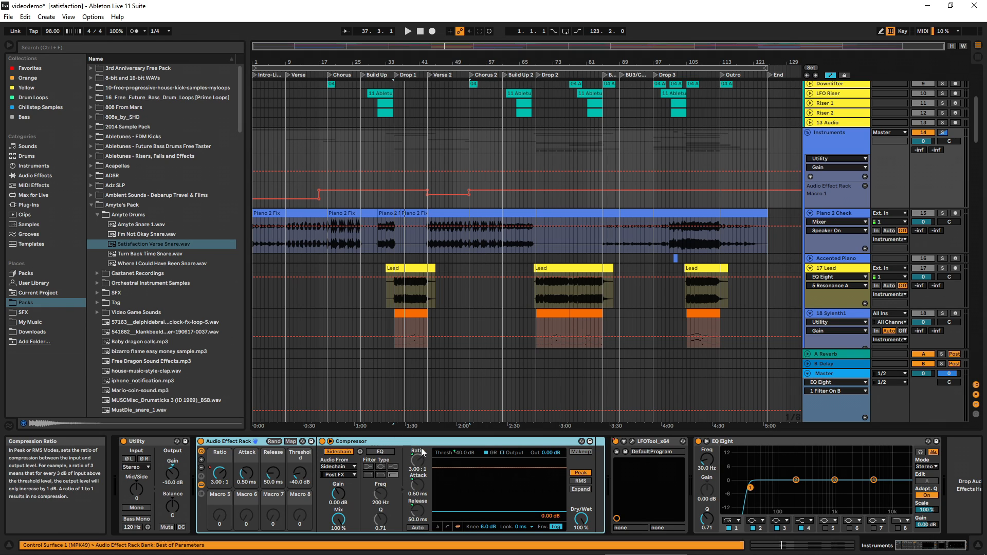
click(403, 440)
click(633, 442)
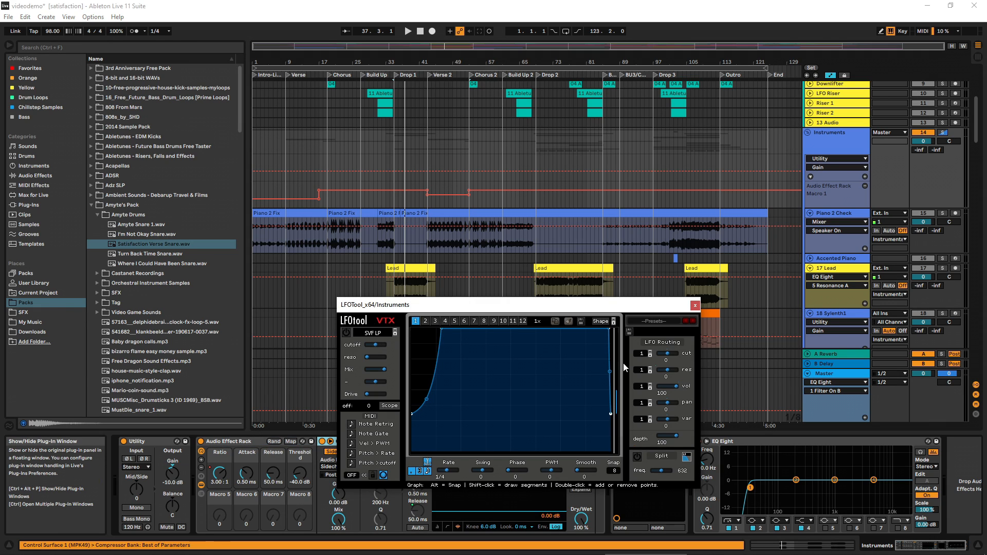
click(695, 305)
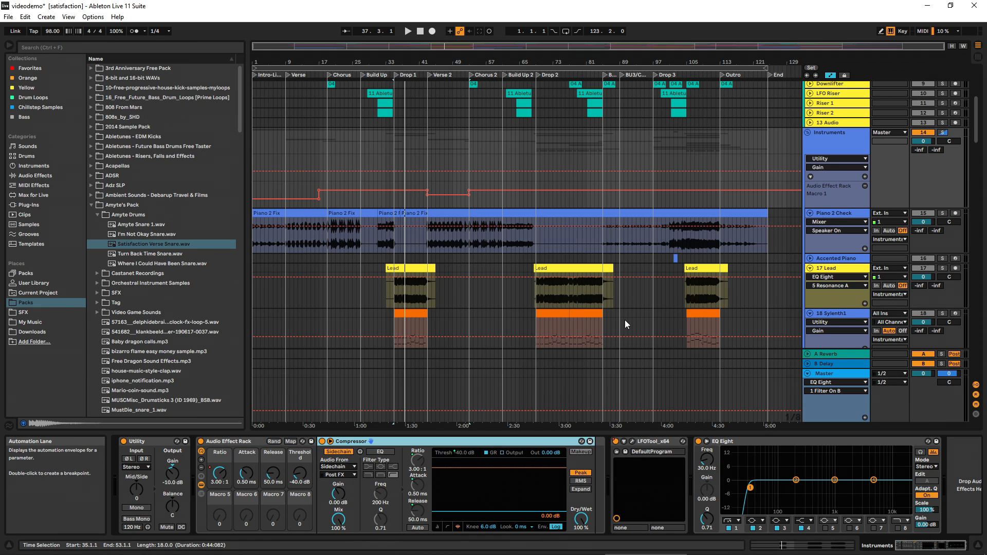
Step: Select the first Chorus clip on the Pad track of the MIDI build-up chords group and solo that track
scroll(615, 287, down, 5)
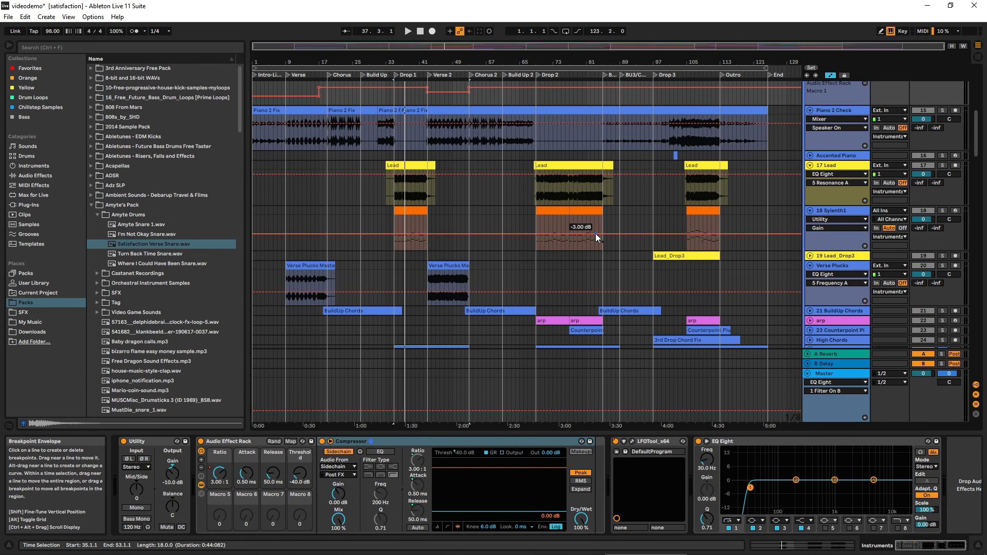
scroll(596, 233, down, 10)
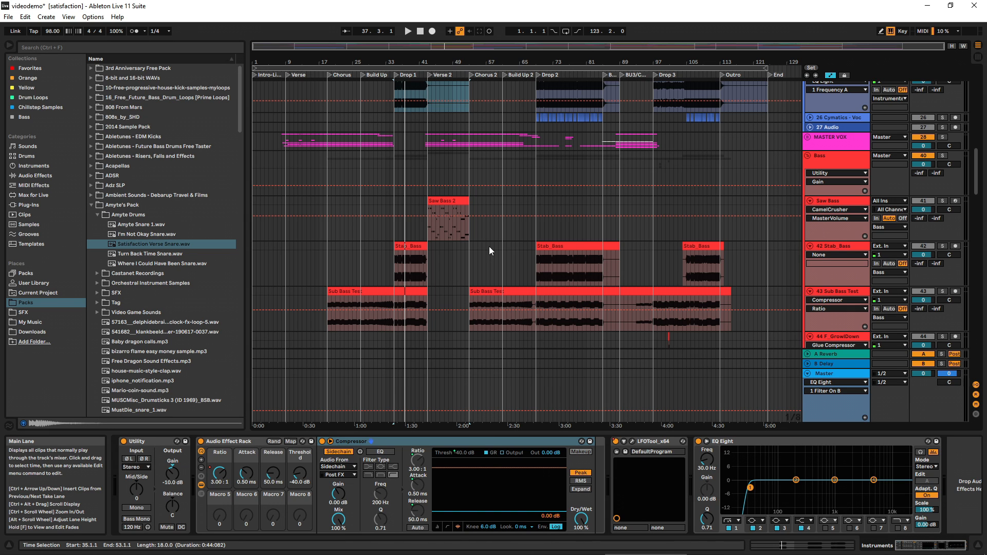
scroll(489, 246, up, 10)
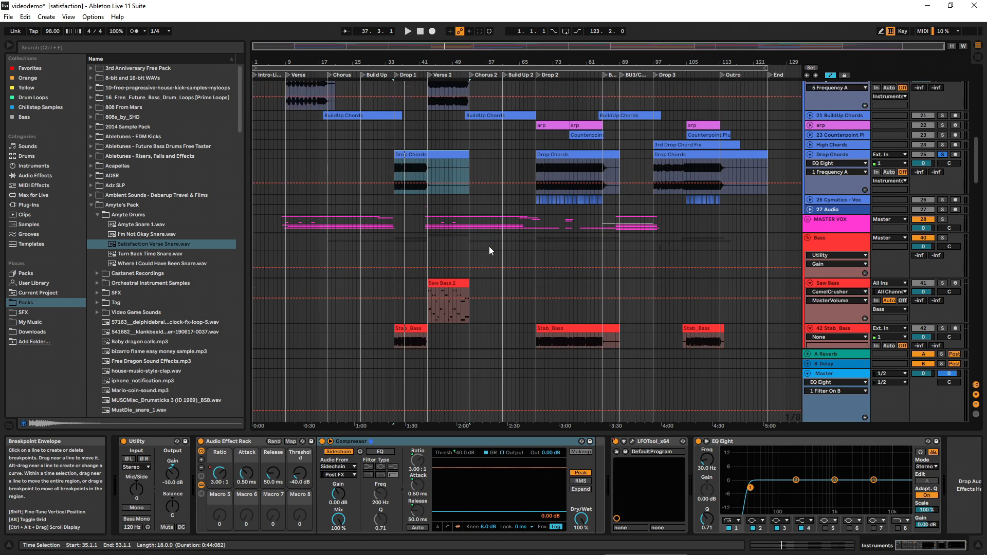
scroll(489, 231, up, 8)
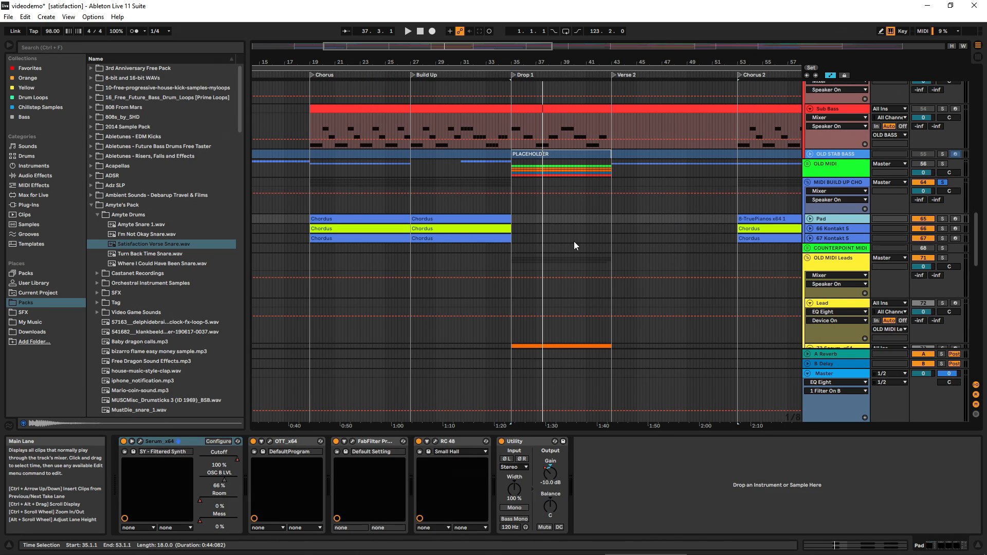
click(386, 220)
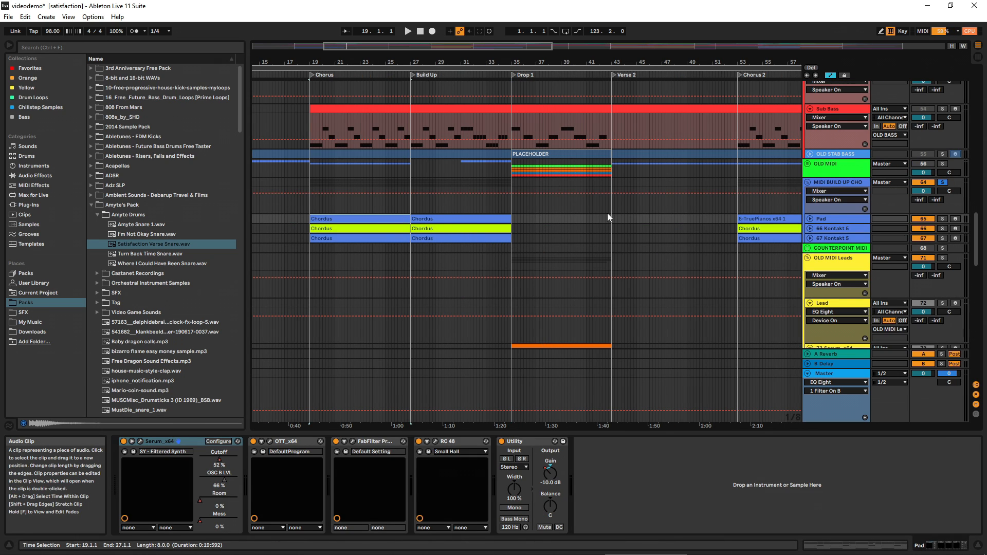
click(943, 219)
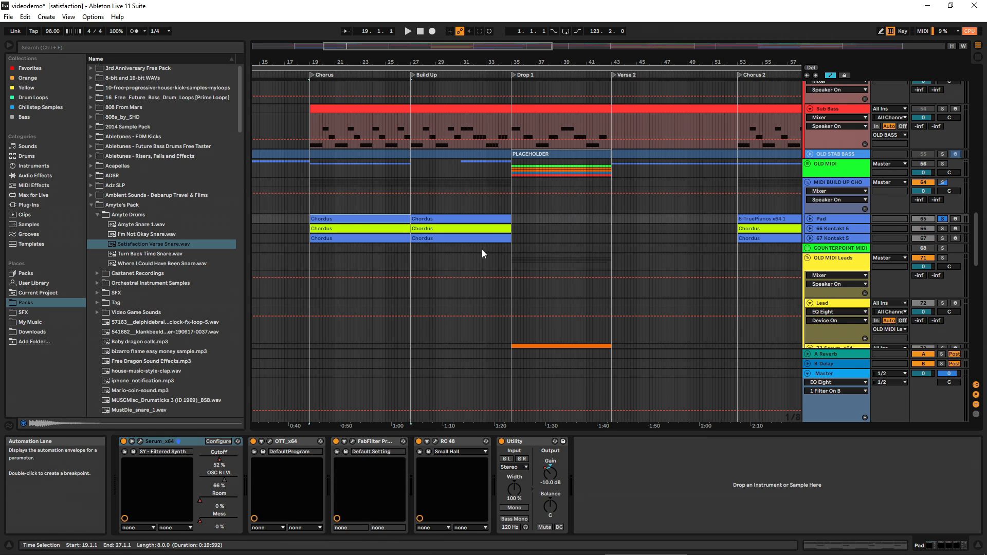
Step: Audition the soloed Pad from the Chorus and inspect its Serum synth's SY - Filtered Synth preset
click(140, 441)
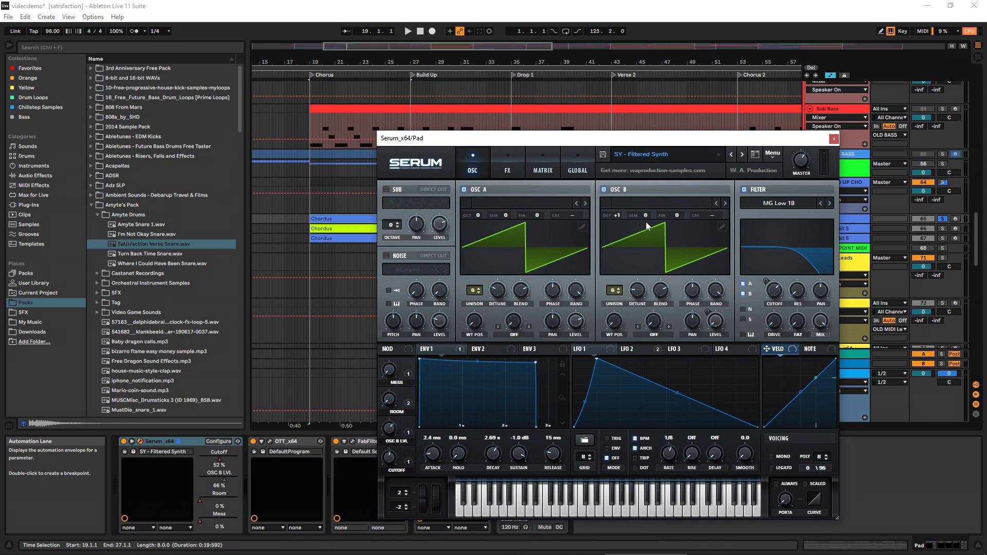
click(835, 143)
key(space)
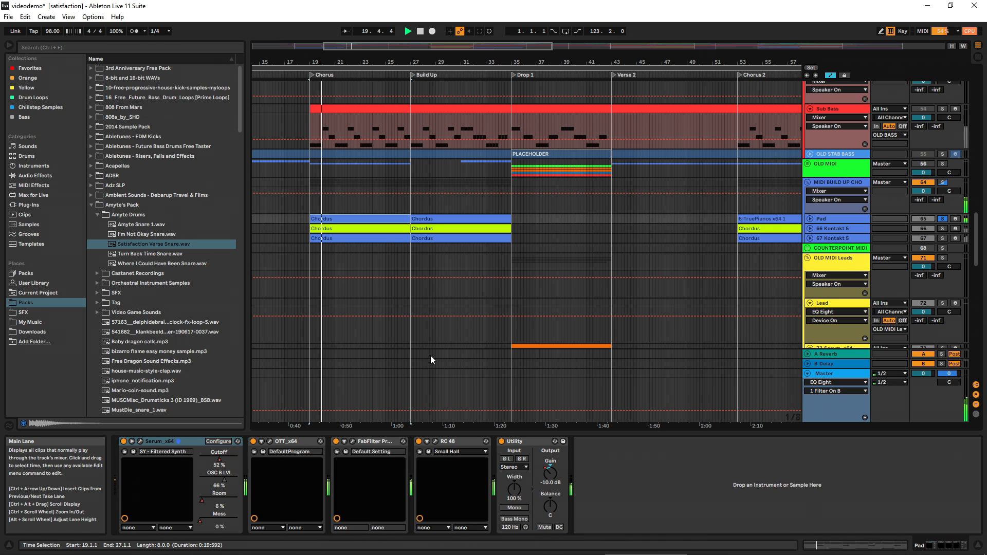
click(140, 442)
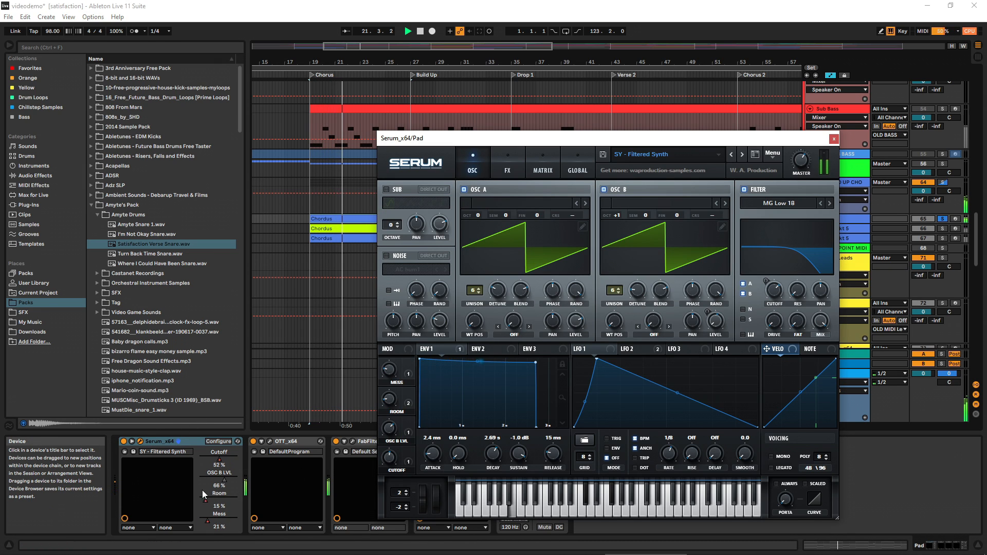
click(834, 139)
Step: Unfold the 66 Kontakt 5 track, audition its Chorus clip and inspect its Exhale vocal instrument
click(828, 229)
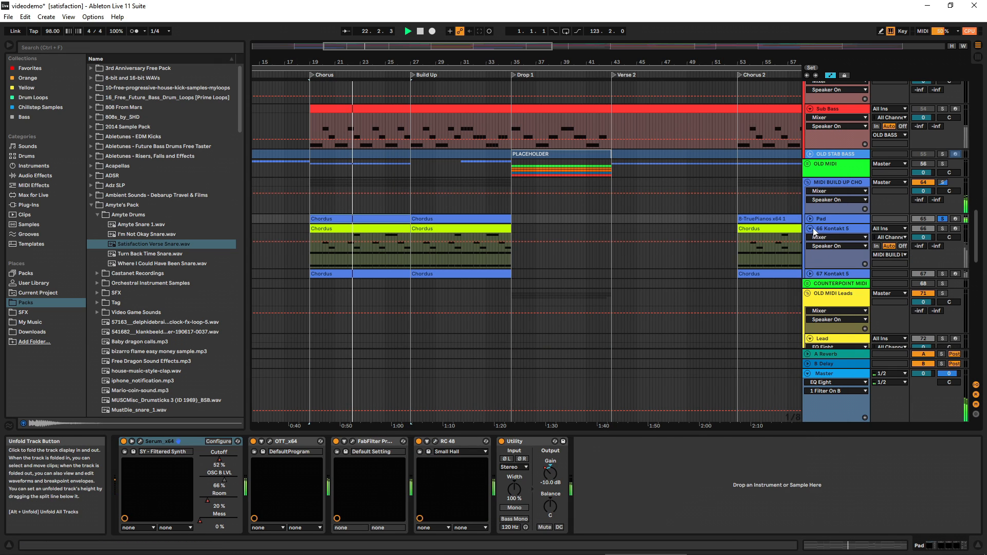
scroll(829, 229, down, 2)
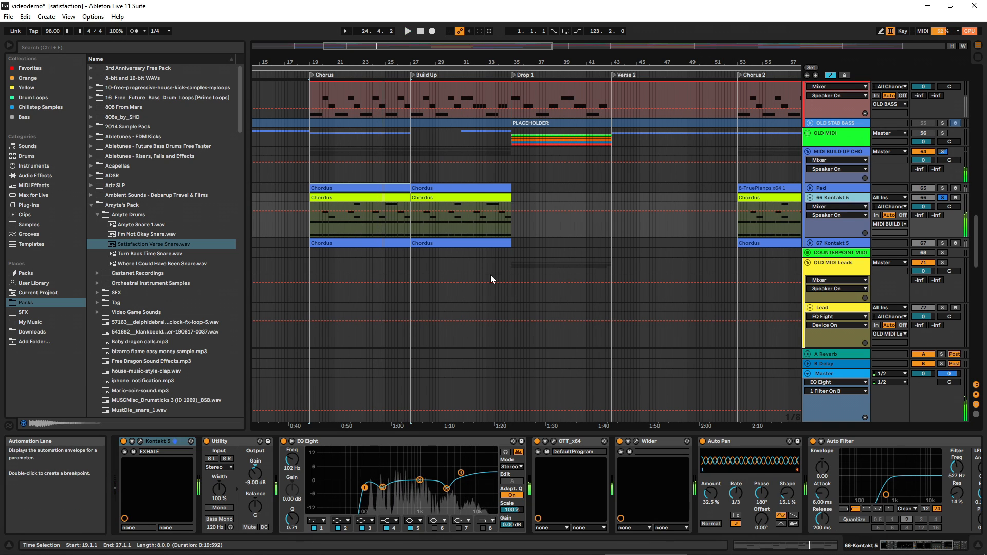
click(364, 203)
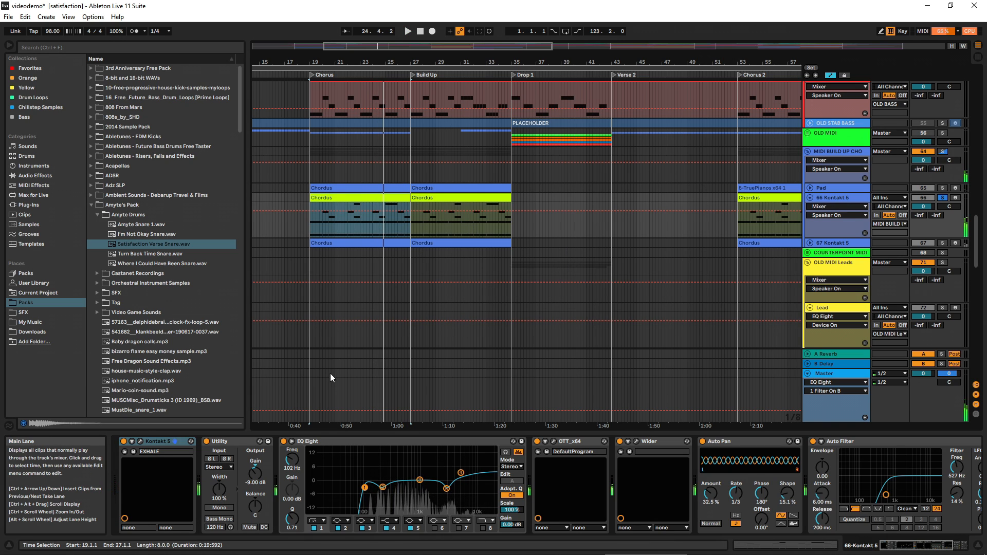
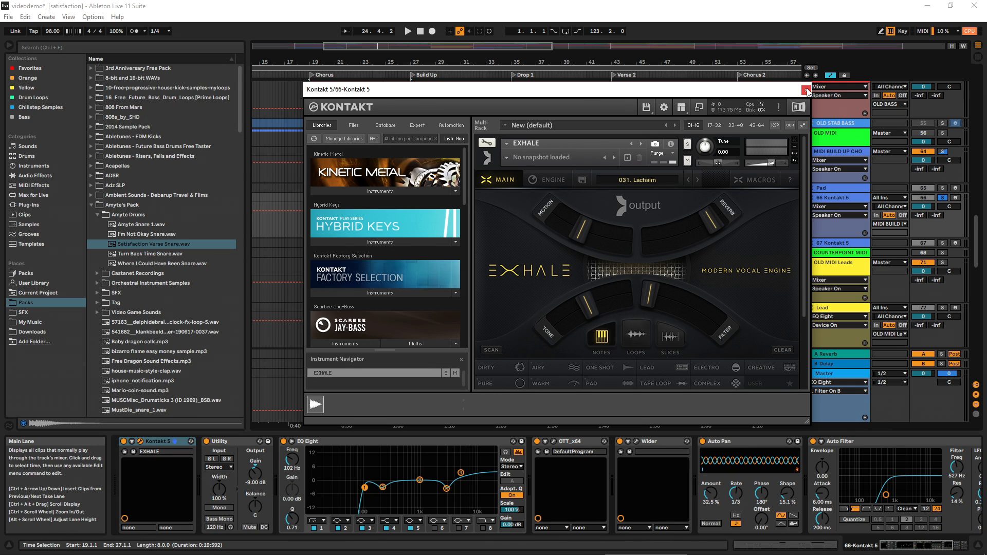
click(806, 90)
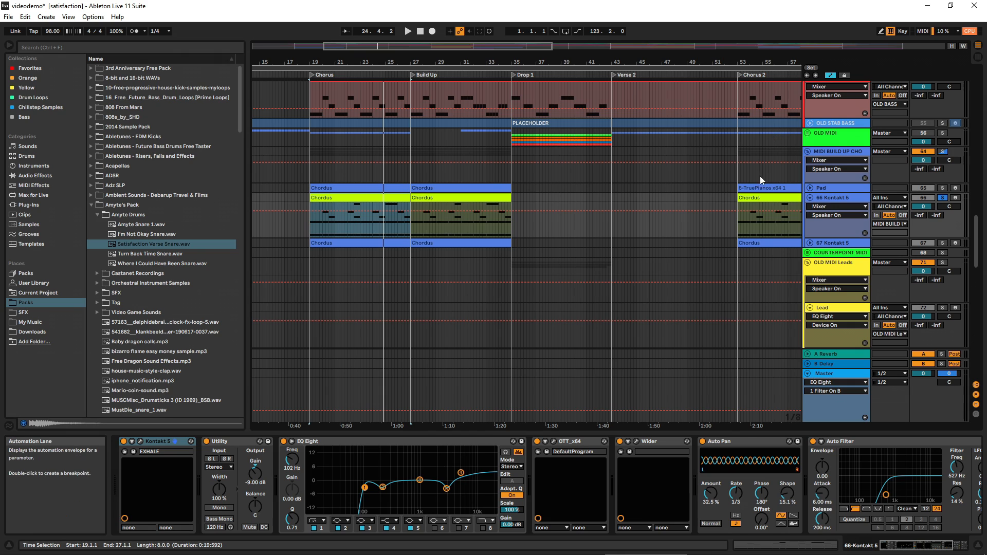
Step: Solo and unfold the 67 Kontakt 5 track, play its Chorus clip and inspect its Exhale instrument
ctrl+click(943, 244)
click(845, 243)
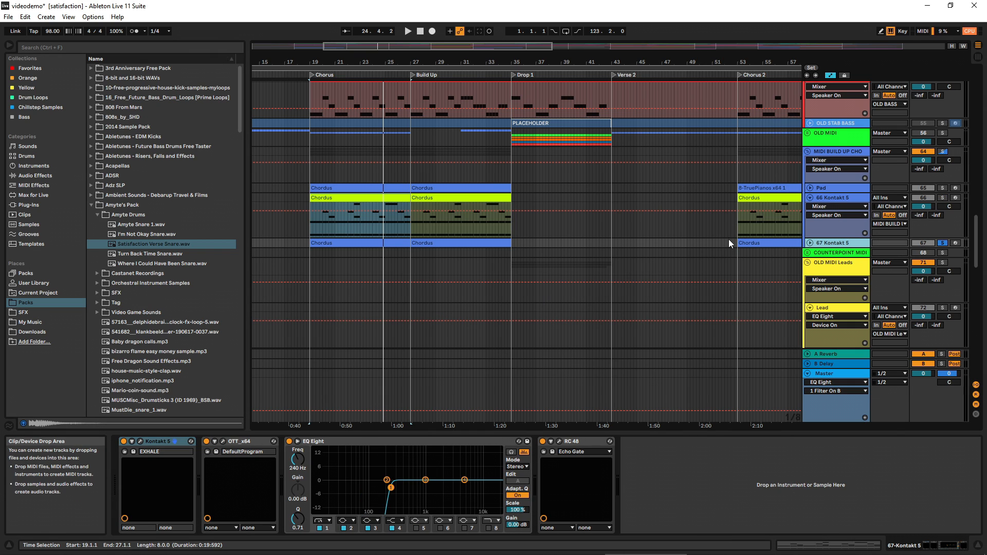
click(810, 243)
click(349, 247)
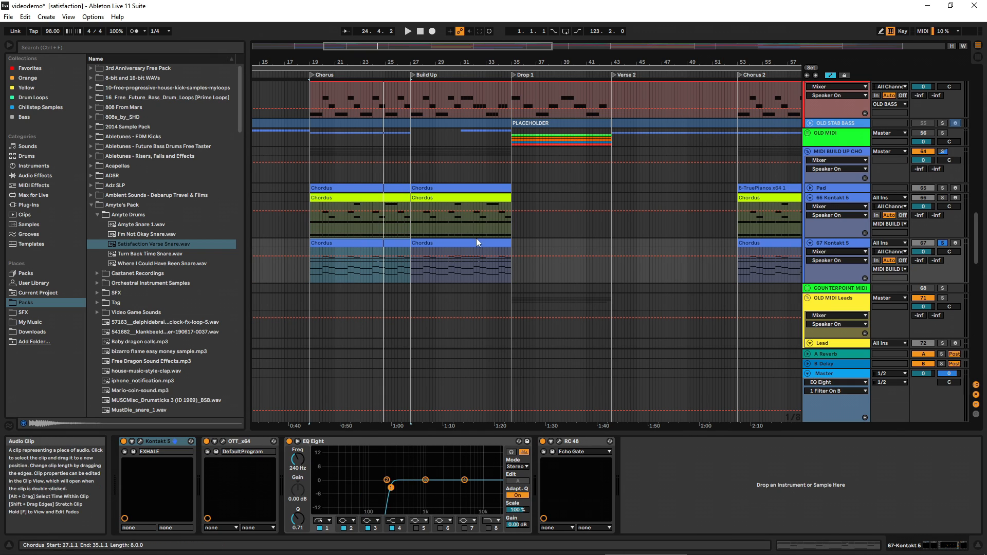
key(space)
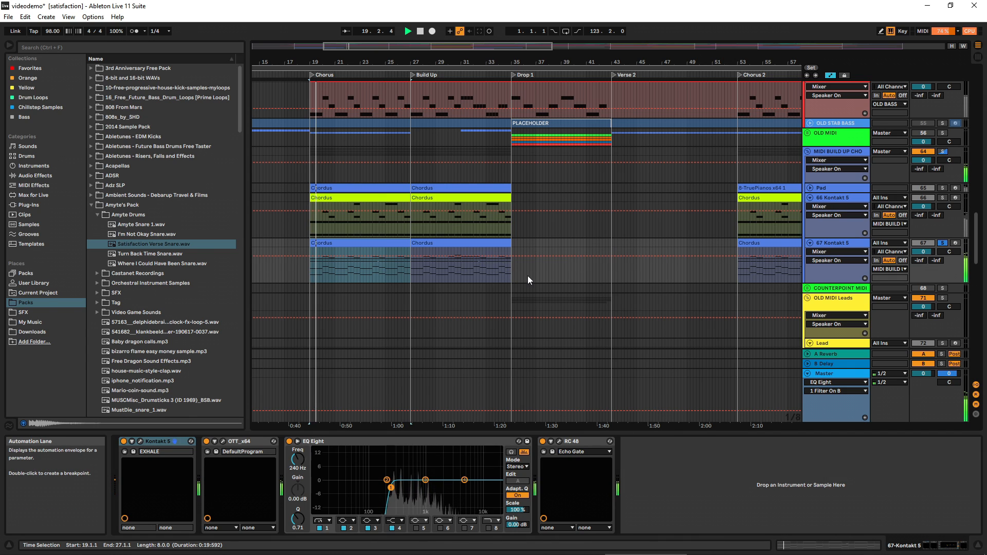
click(141, 441)
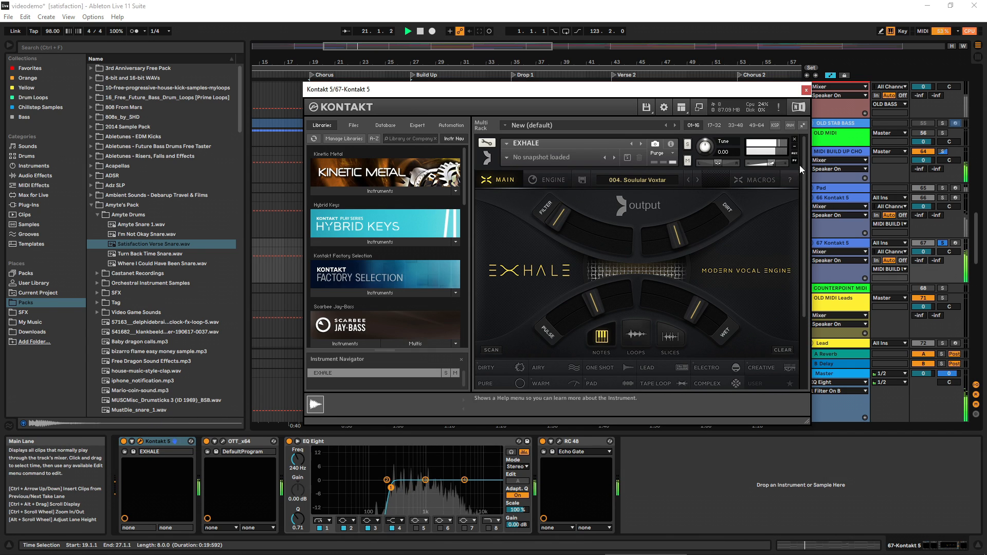
click(805, 91)
Step: Collapse the MIDI build-up chords group and select the Drop 3 clip on the first Pluck track under OLD MIDI Leads
scroll(546, 295, down, 5)
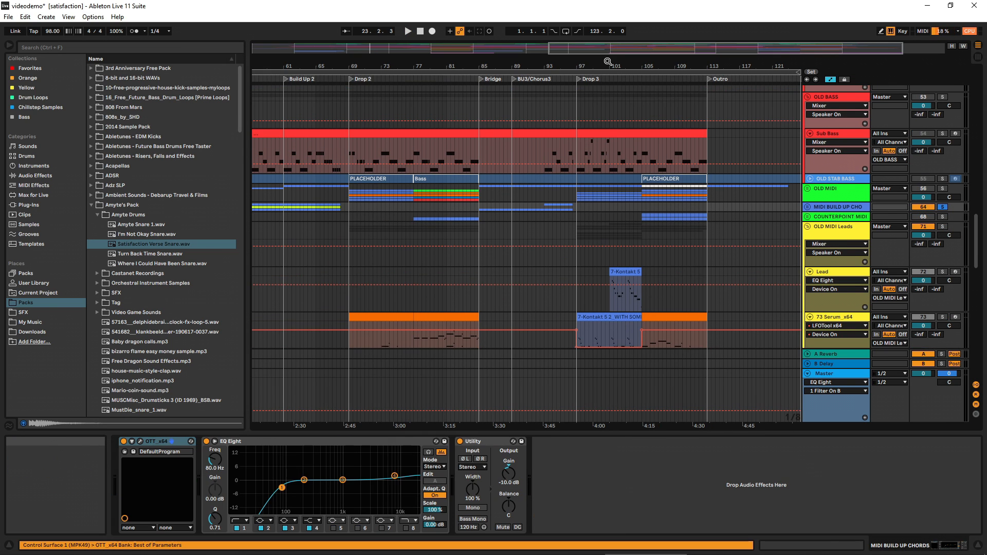
drag(608, 61, 609, 98)
scroll(617, 187, up, 7)
scroll(604, 214, down, 8)
scroll(604, 214, up, 3)
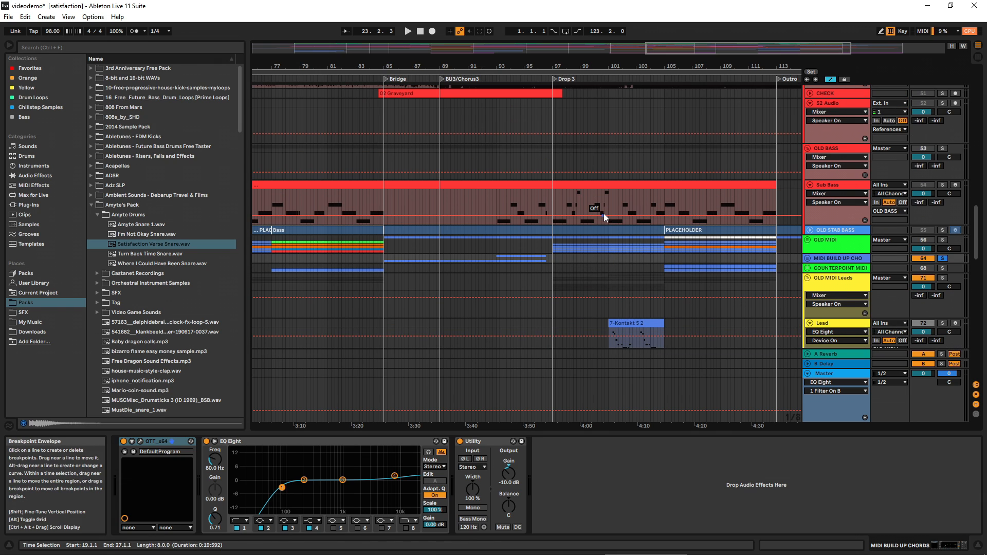
scroll(607, 218, up, 3)
scroll(607, 226, down, 10)
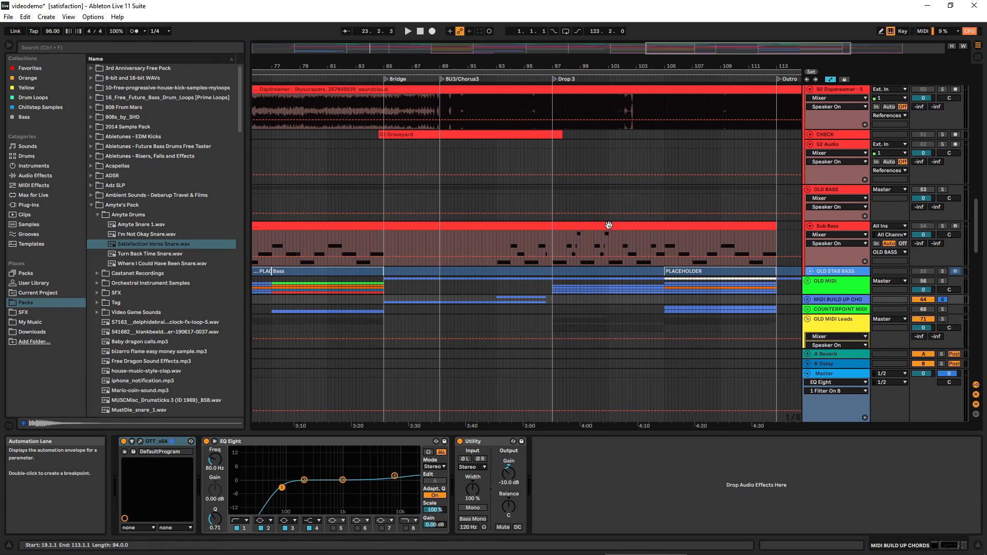
scroll(603, 241, down, 2)
drag(556, 67, 406, 89)
scroll(524, 211, up, 1)
click(503, 222)
scroll(450, 230, up, 1)
click(618, 227)
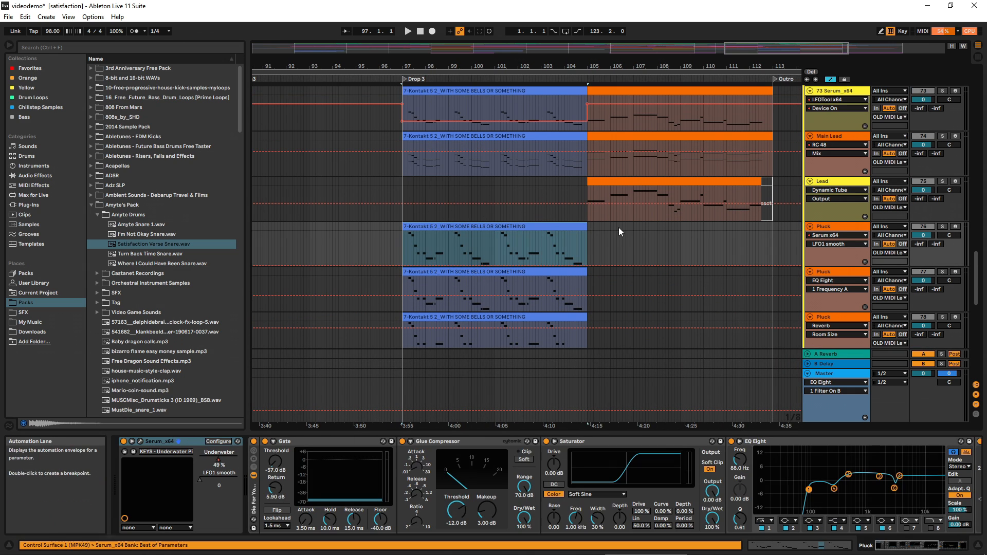
Step: Solo the OLD MIDI Leads group and audition its lead and pluck layers from the start of Drop 3
scroll(715, 213, up, 1)
scroll(772, 174, up, 3)
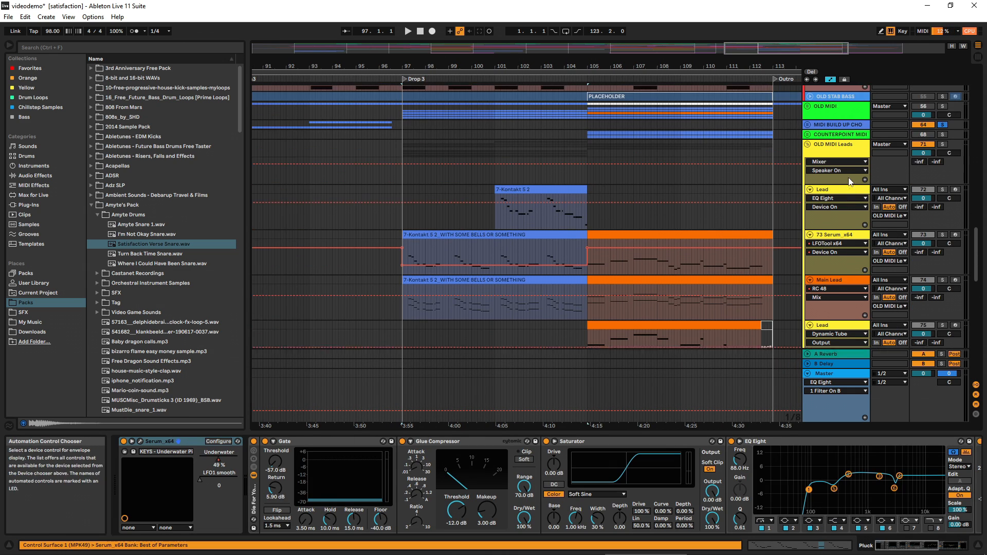
click(928, 167)
scroll(823, 185, down, 2)
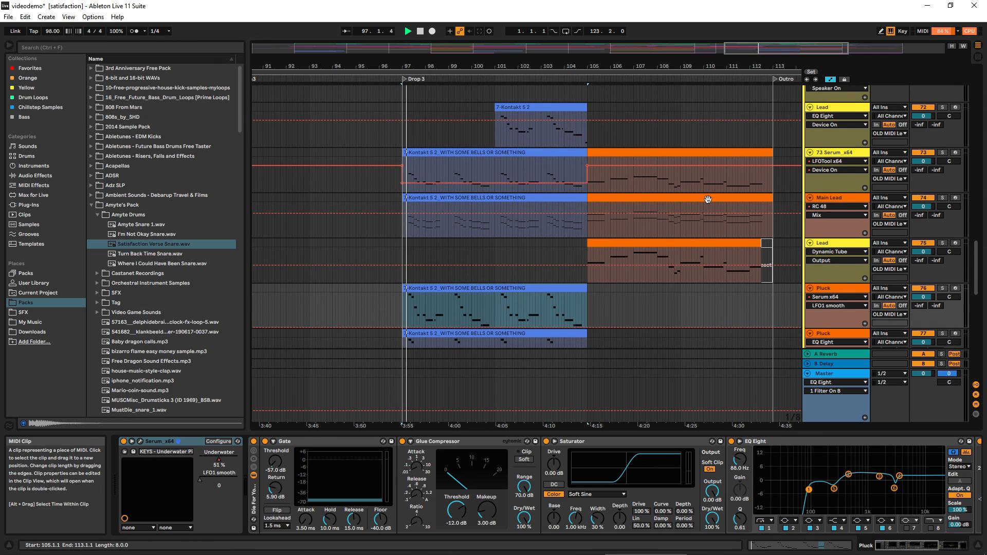
scroll(708, 201, down, 1)
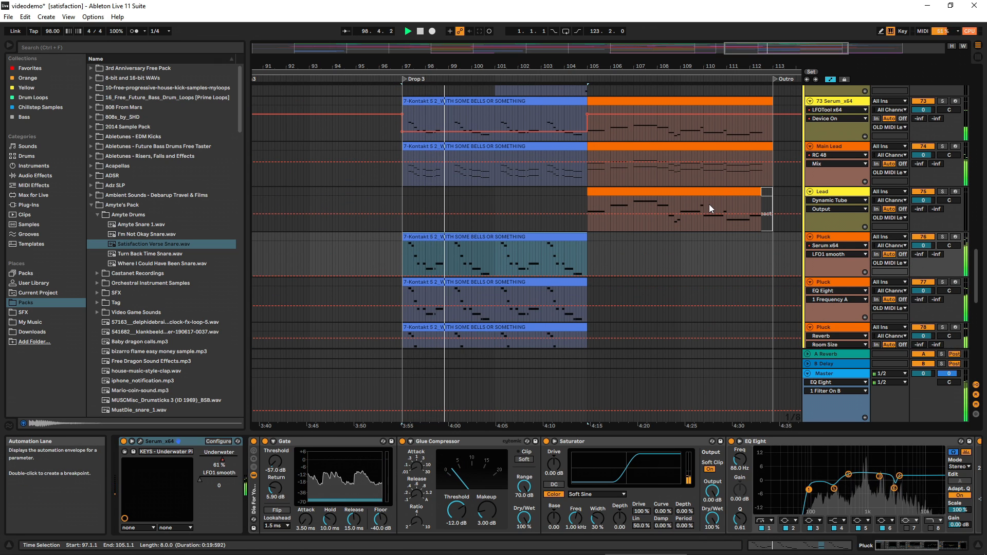
scroll(710, 205, up, 1)
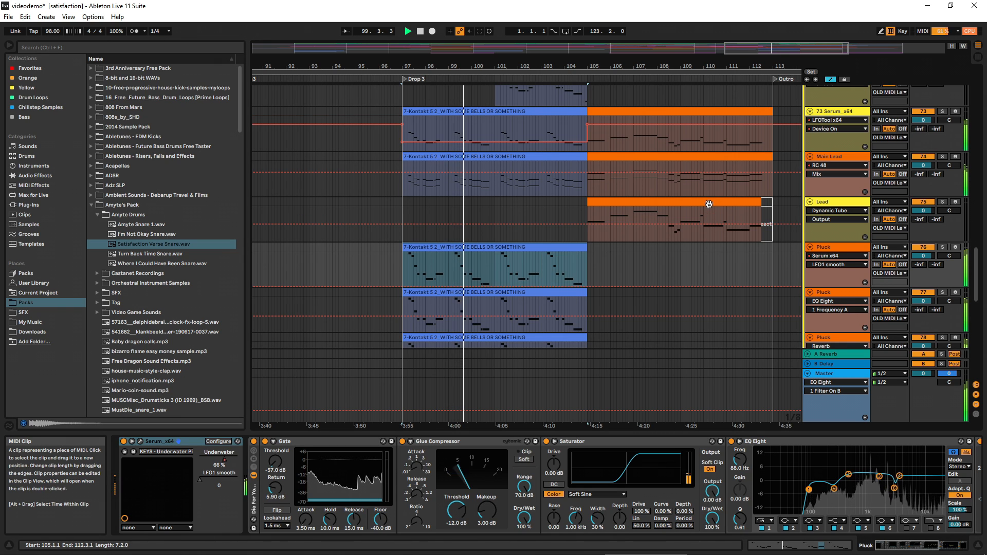
scroll(709, 205, up, 4)
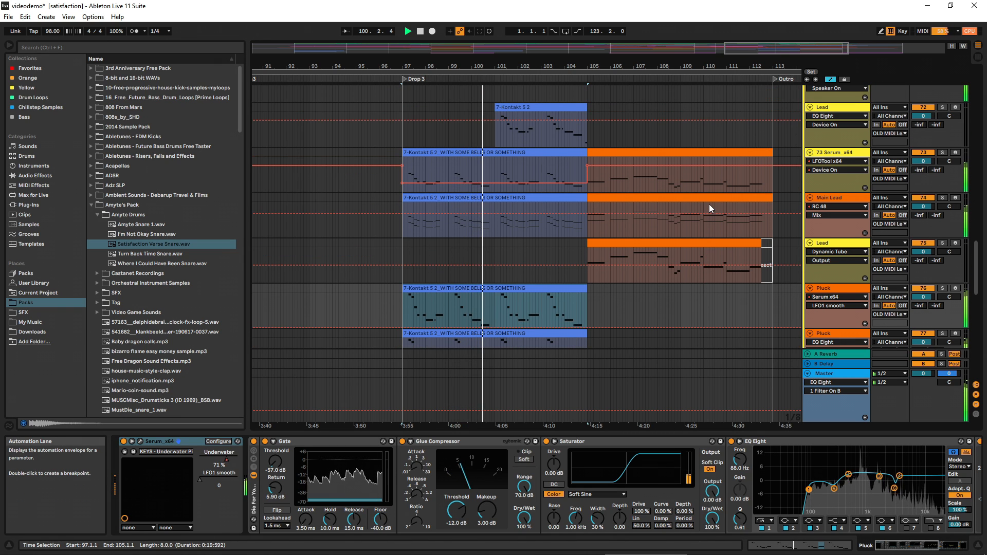
key(space)
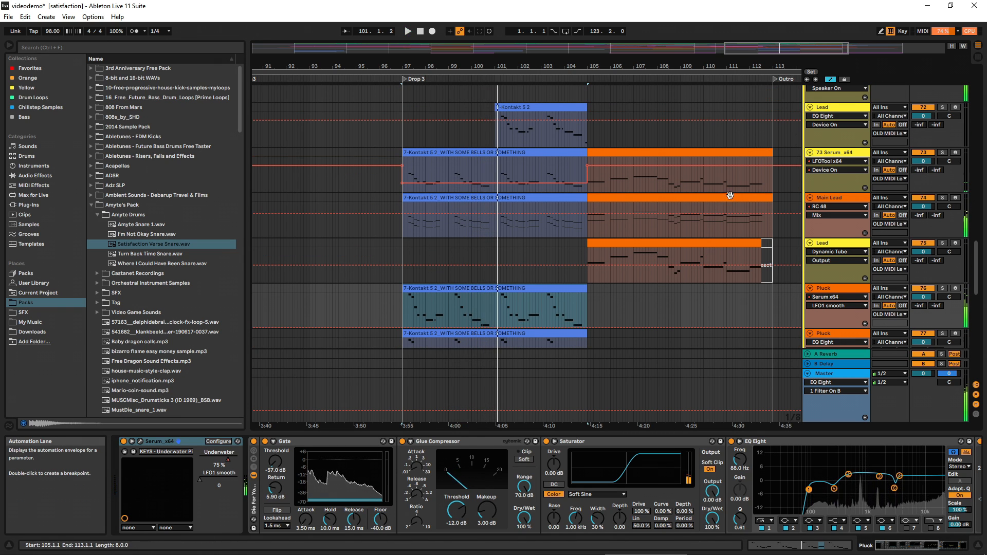
Step: Show the 73 Serum_x64 lead track's device chain and open its Serum synth
scroll(730, 196, up, 5)
click(869, 205)
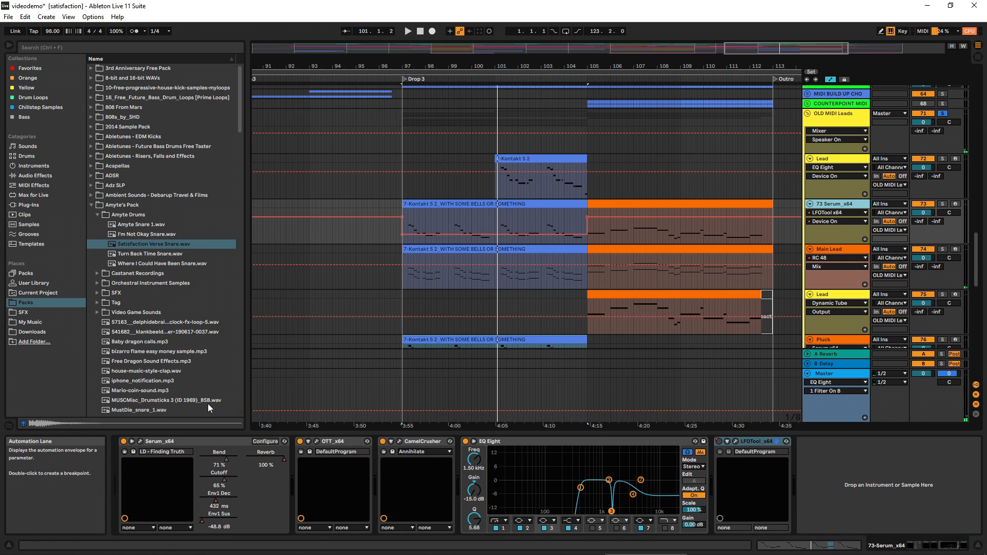
click(140, 441)
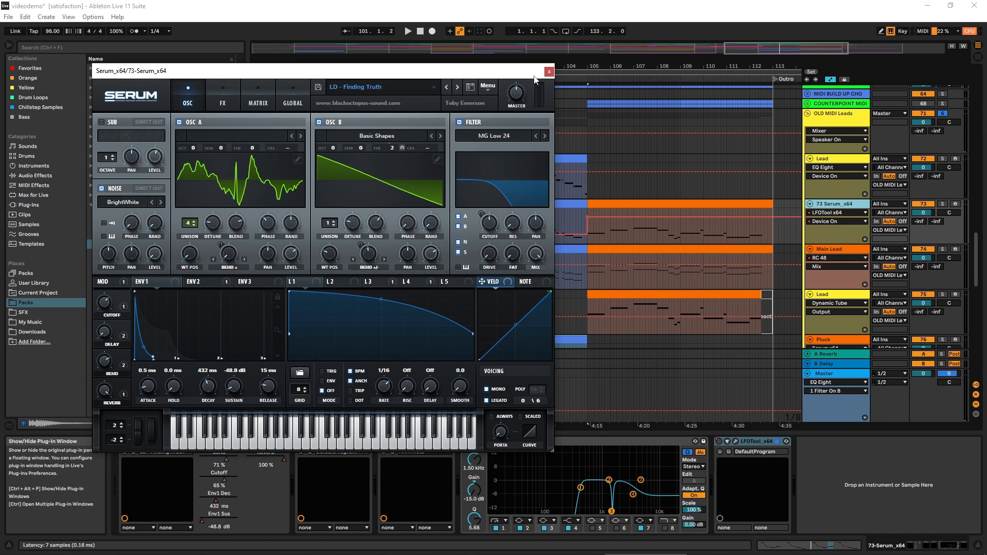
Step: Close the 73 Serum_x64 synth and inspect the Serum instrument on the Main Lead track
click(550, 71)
click(833, 247)
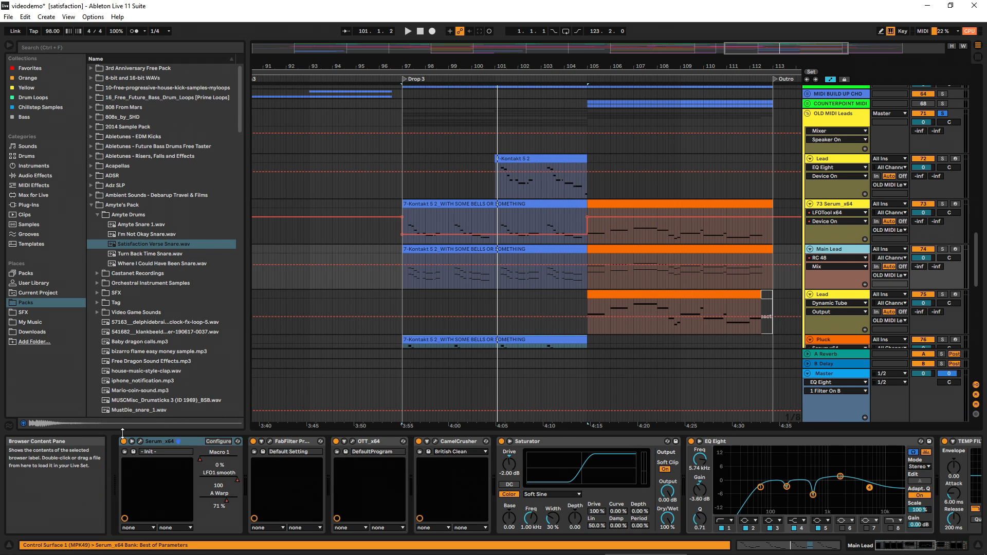
click(140, 441)
click(786, 76)
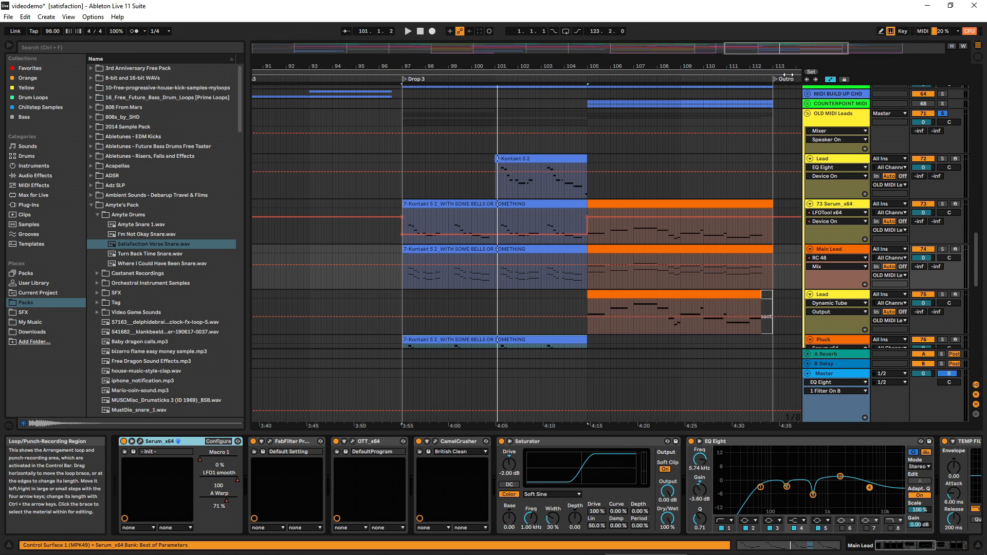
Step: Solo Pluck track 76, inspect its Serum preset KEYS - Underwater Piano and audition the clip from Drop 3
drag(519, 56, 519, 27)
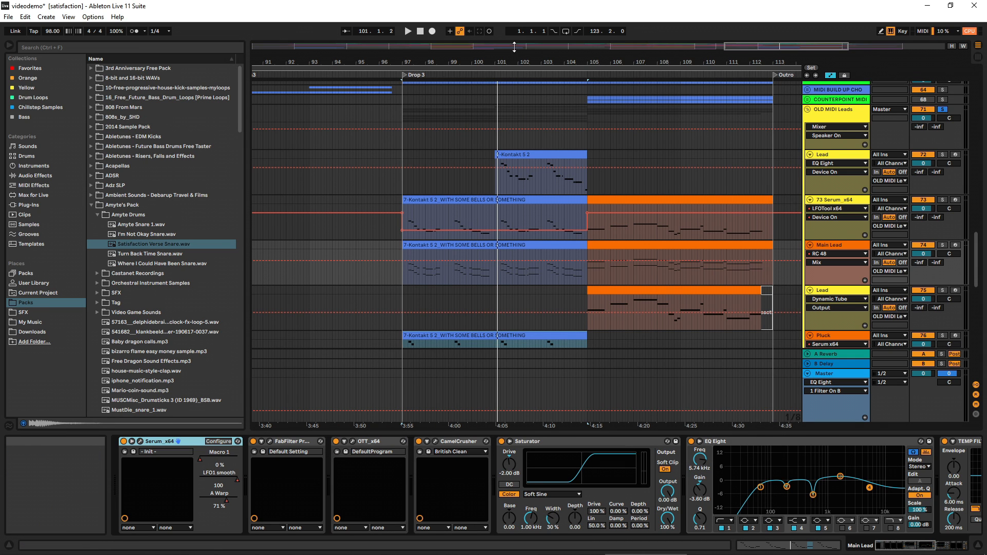
drag(511, 63, 513, 41)
scroll(680, 270, down, 4)
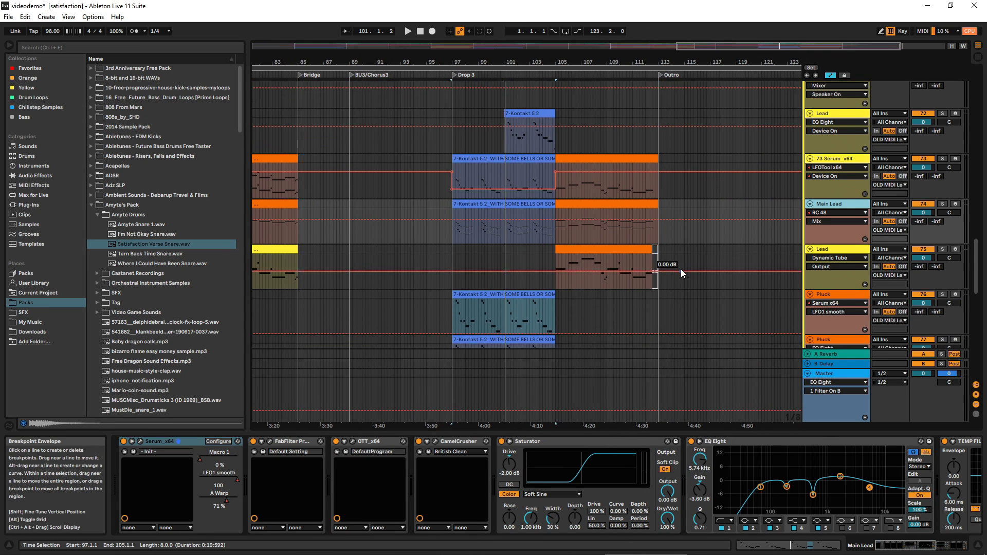
click(860, 223)
scroll(890, 215, down, 2)
click(943, 172)
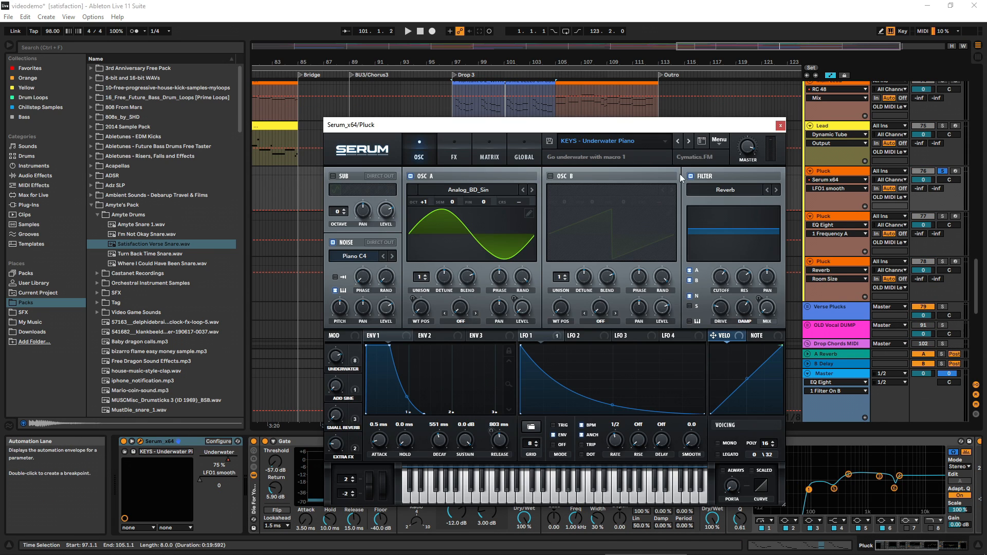
drag(646, 128, 612, 118)
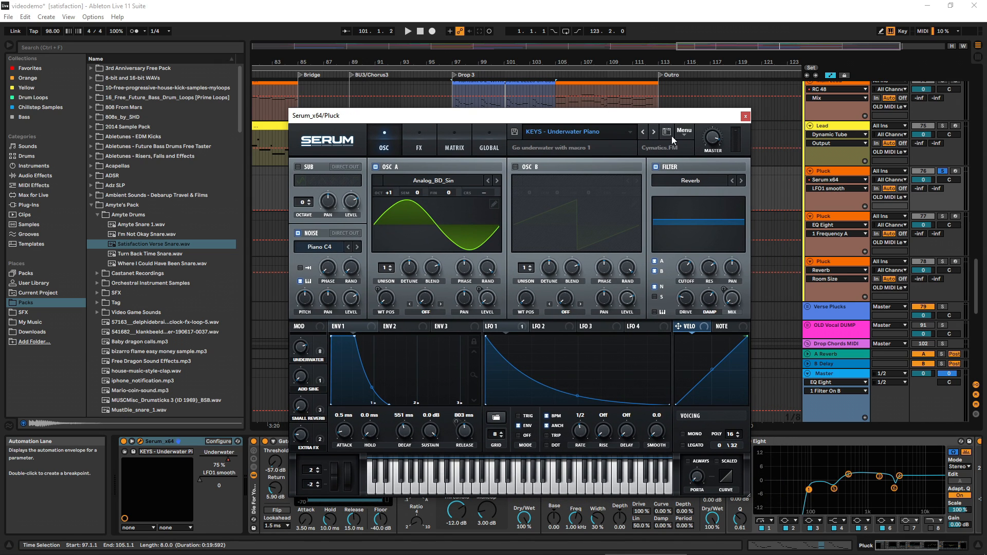
click(745, 117)
key(space)
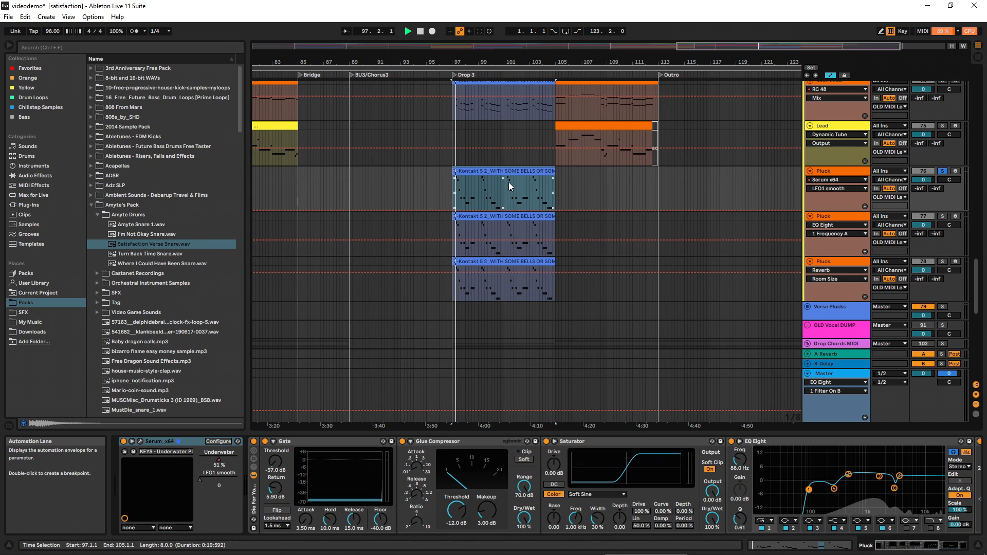
key(space)
Step: Solo Pluck track 77, inspect its Massive synth and audition the layer from the start of Drop 3
click(942, 217)
click(140, 442)
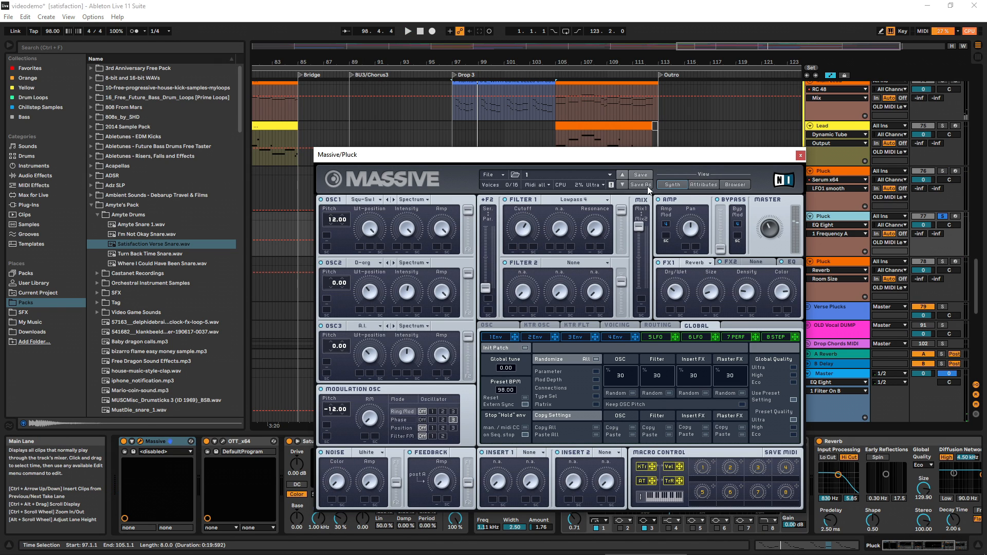
drag(588, 157, 502, 139)
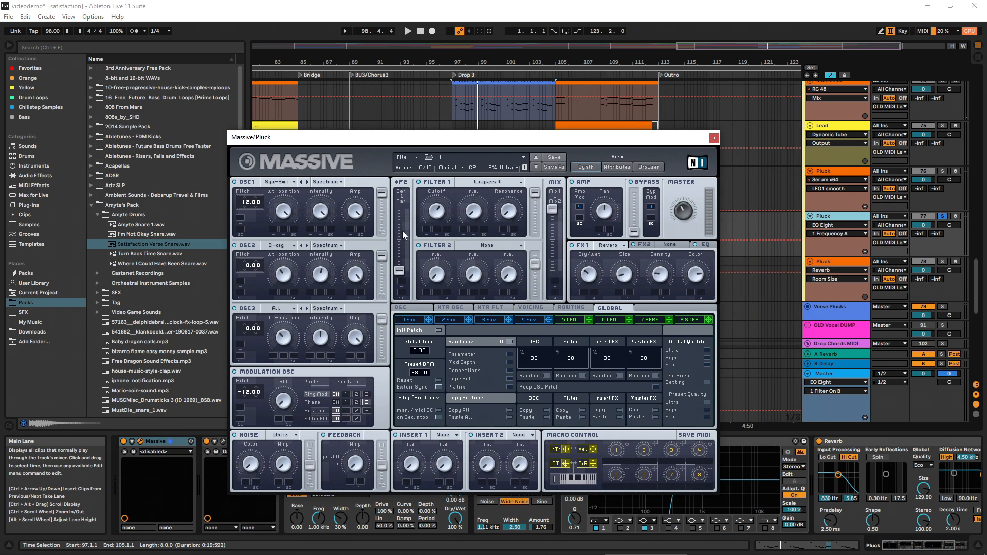
click(714, 138)
key(space)
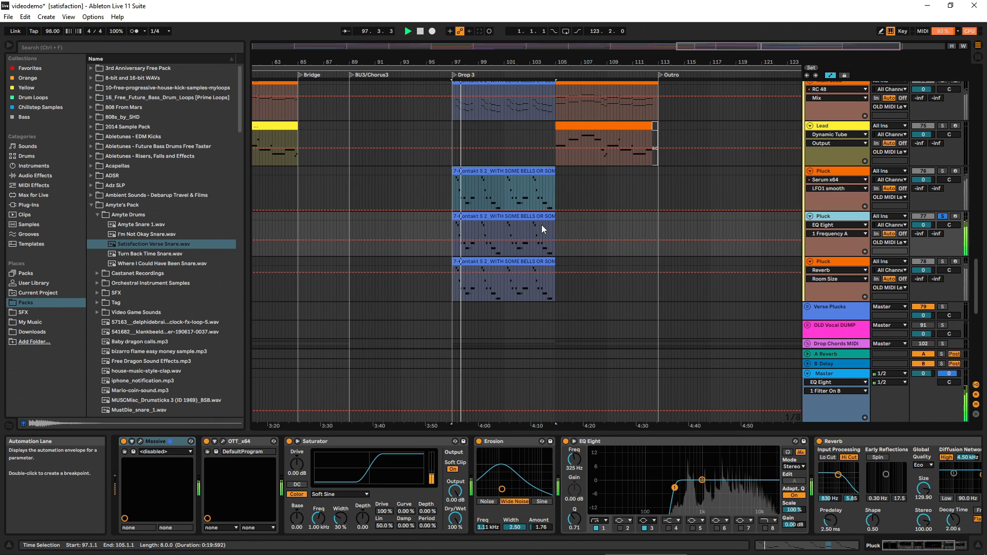
Step: Inspect the Massive synth on the soloed Pluck track 78 and audition its Drop 3 clip
click(919, 547)
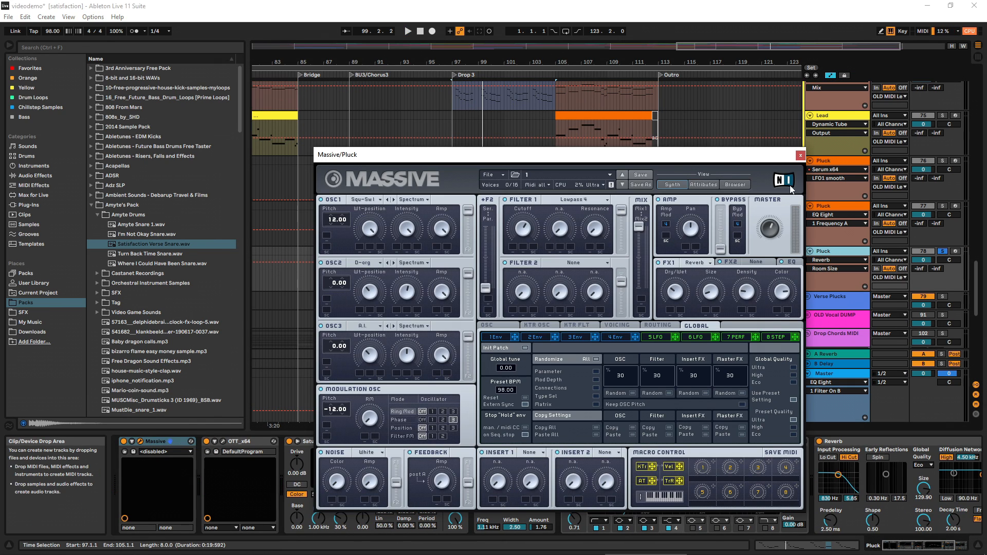
click(800, 155)
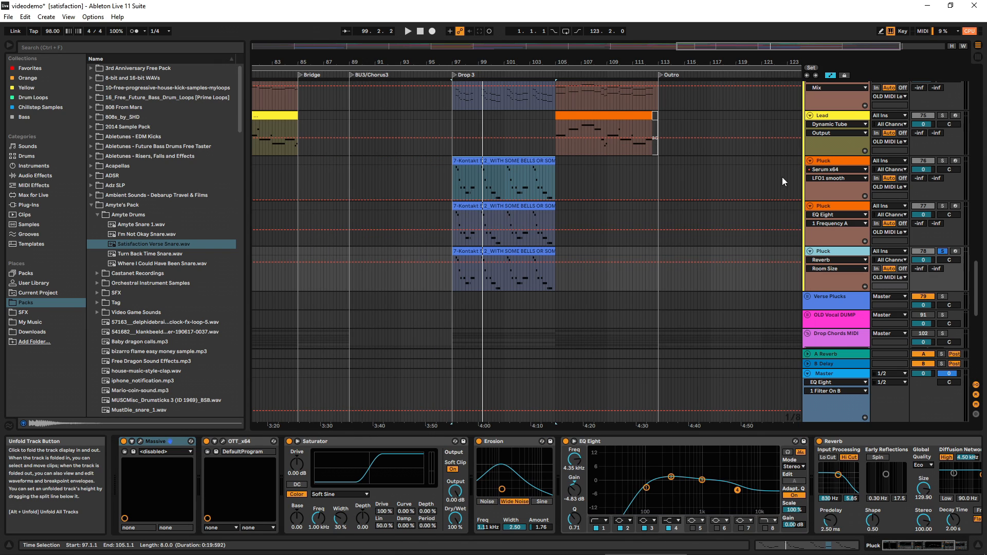
click(140, 442)
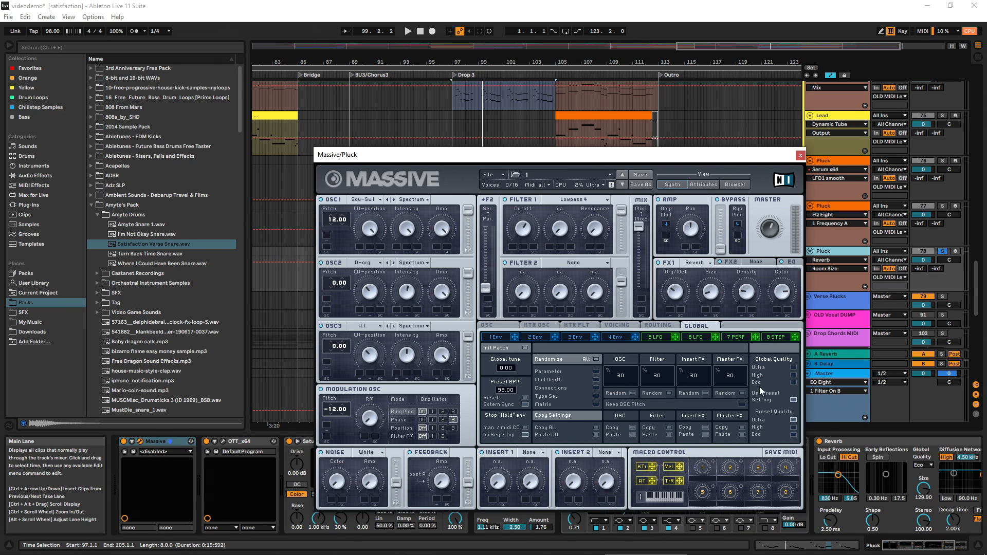
click(800, 156)
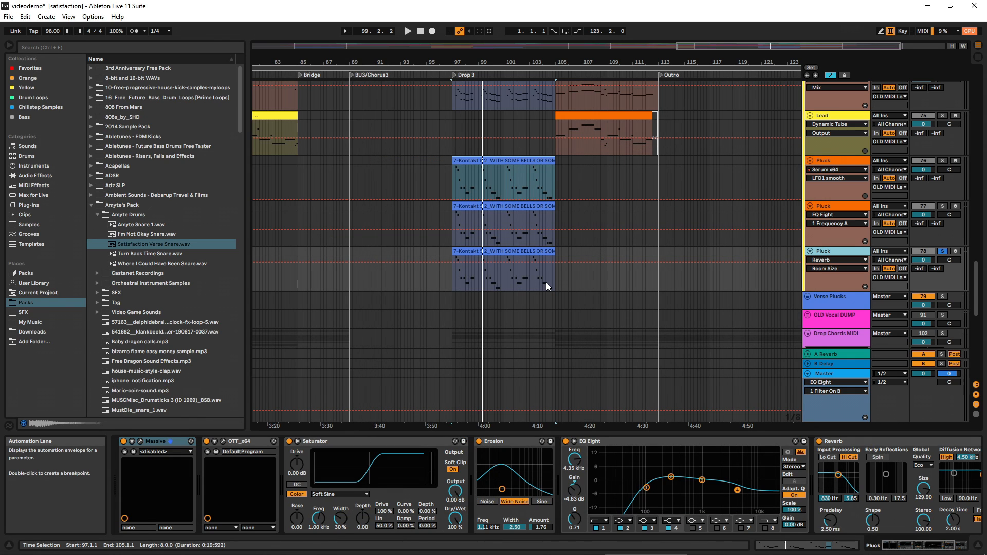
key(space)
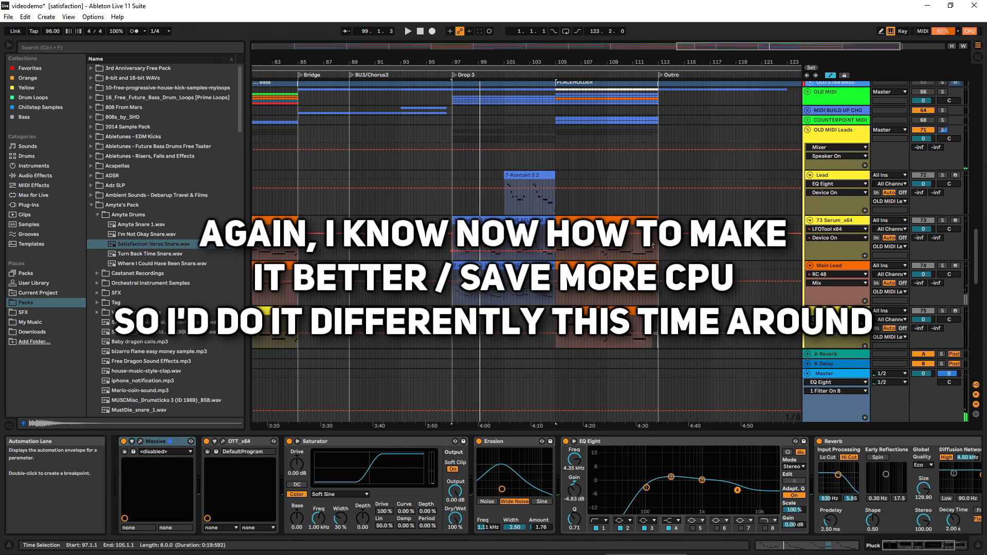
Step: Collapse the OLD MIDI Leads group and select the Bass group
scroll(746, 205, up, 2)
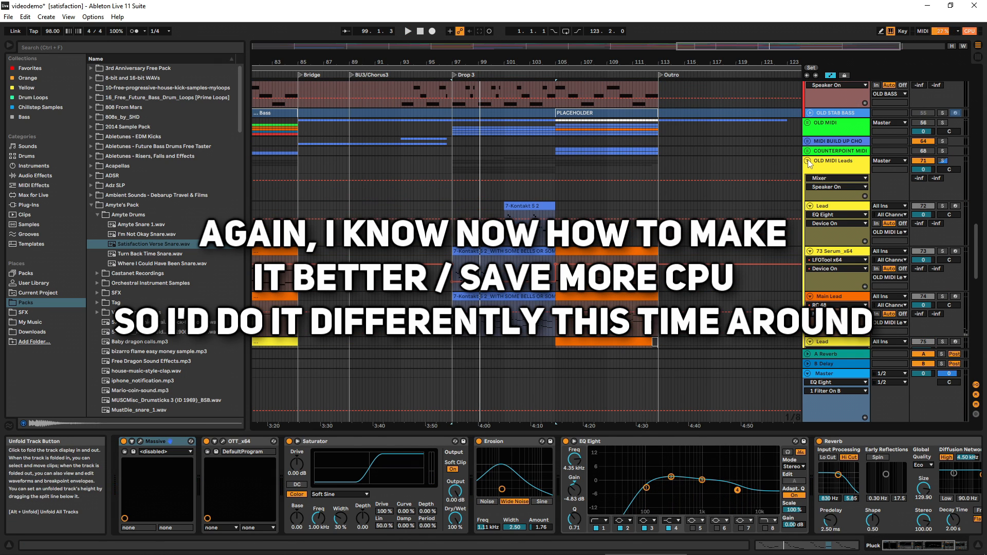
click(808, 162)
scroll(673, 197, up, 8)
scroll(673, 198, up, 3)
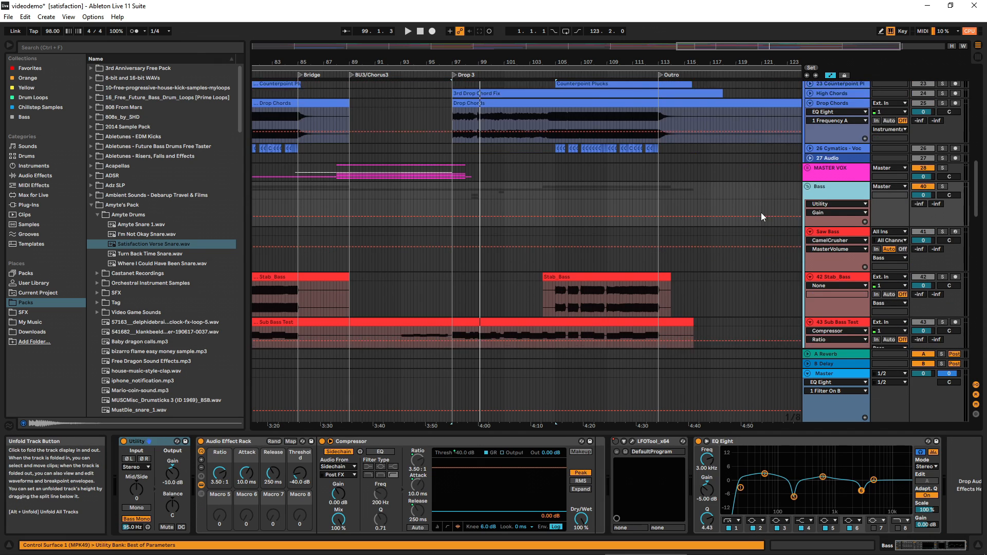
Step: Solo the 45 Serum_x64 bass track, select its short Drop 3 clip and inspect its Reese Bass synth
scroll(522, 148, up, 3)
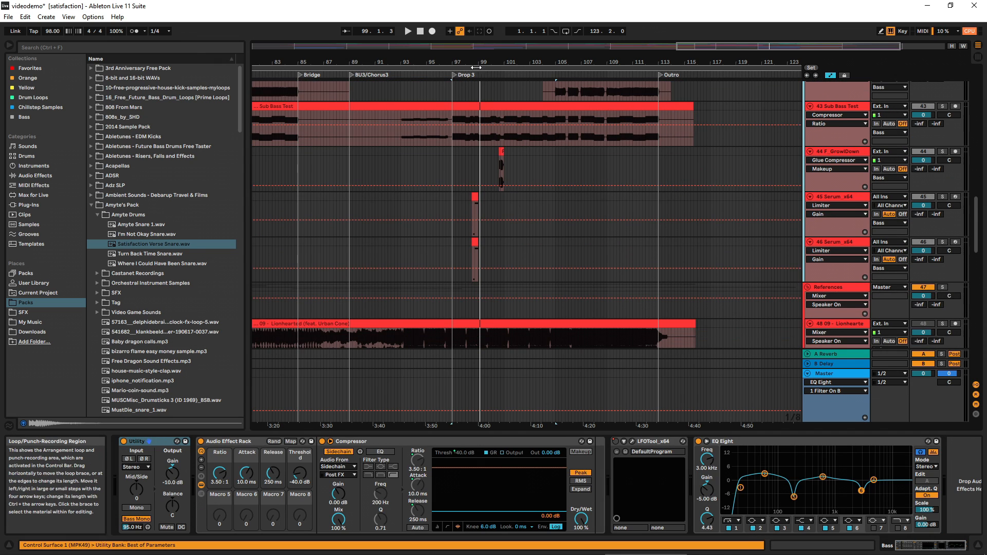
drag(477, 68, 478, 82)
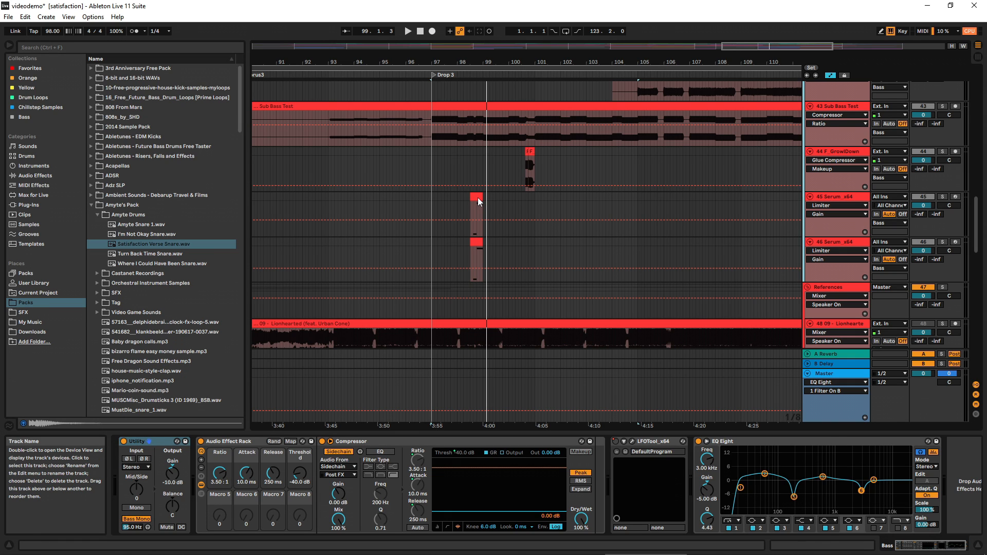
click(477, 197)
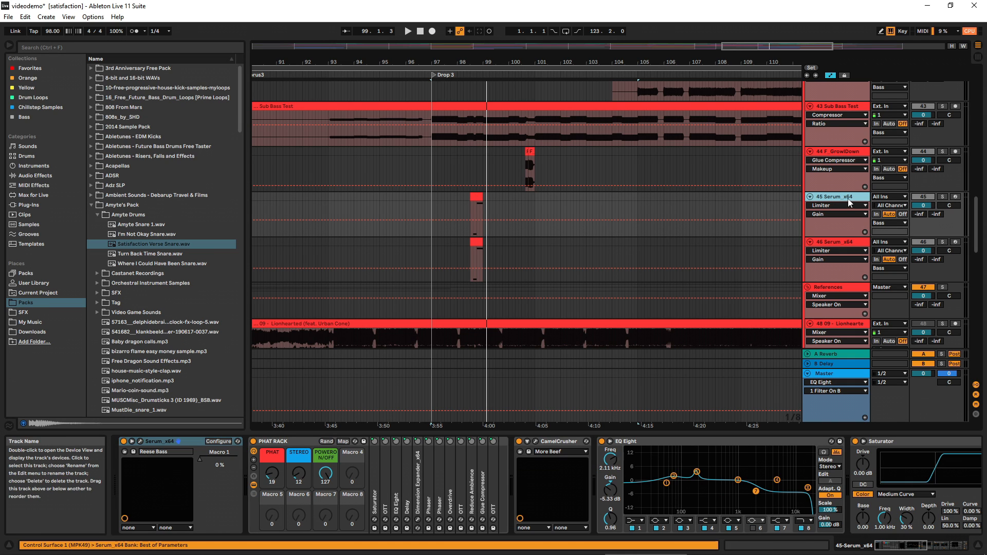
click(478, 198)
click(943, 198)
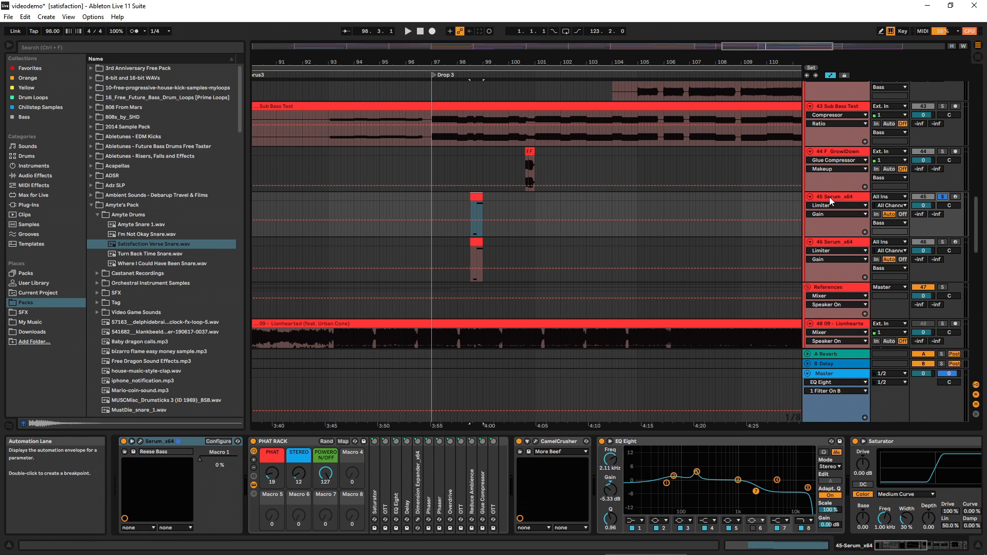
click(831, 198)
click(139, 442)
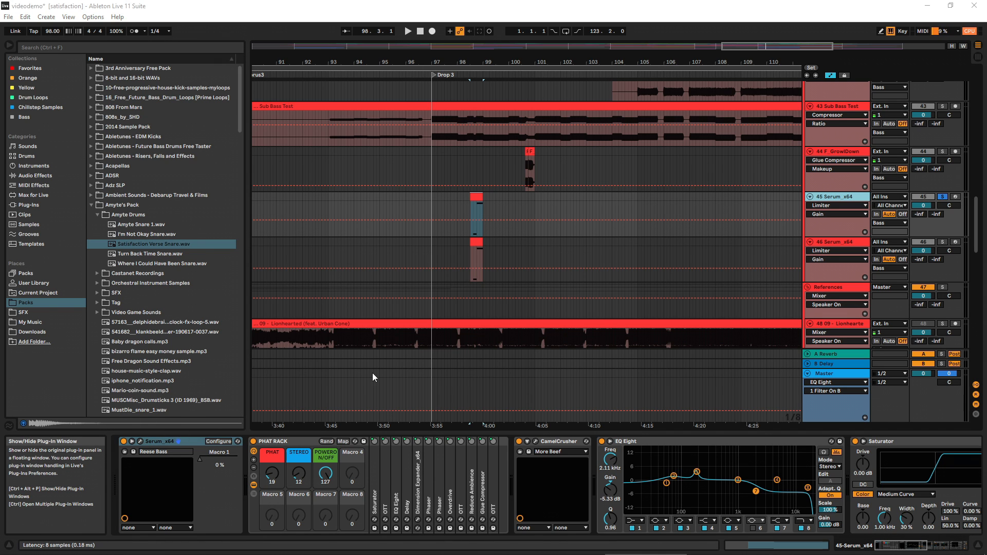
Step: Examine the notes of the 45 Serum_x64 clip, then inspect and audition the 46 Serum_x64 bass layer
drag(488, 93, 325, 96)
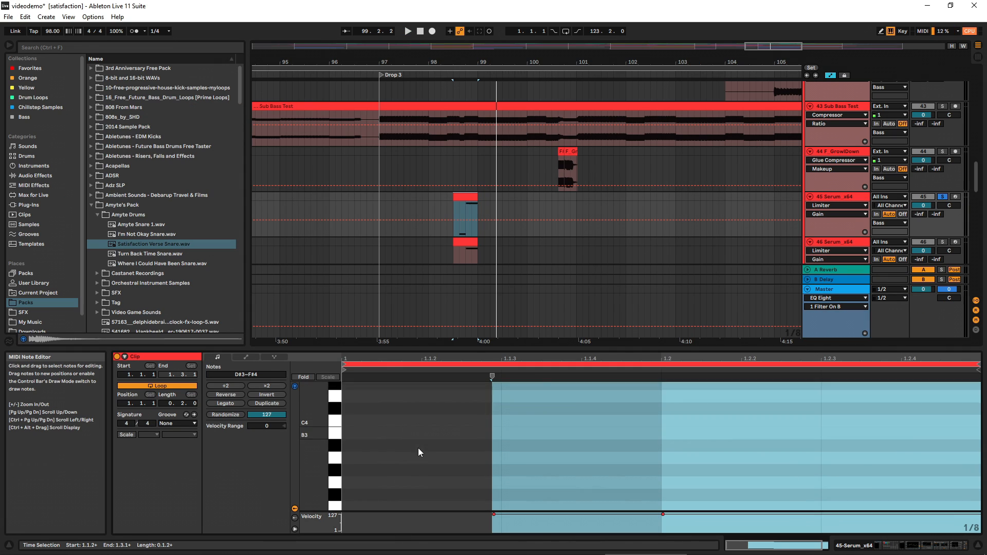
scroll(418, 446, up, 2)
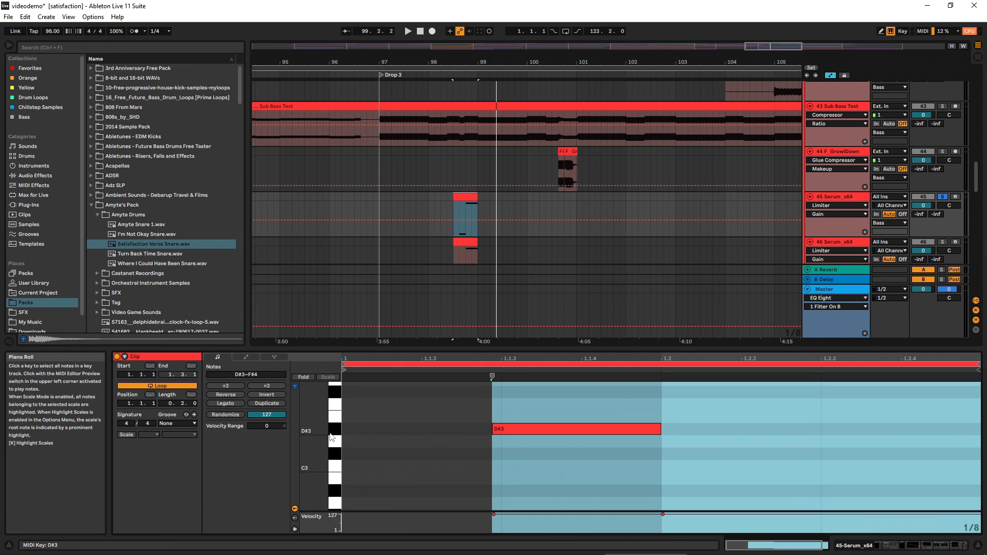
scroll(404, 421, up, 6)
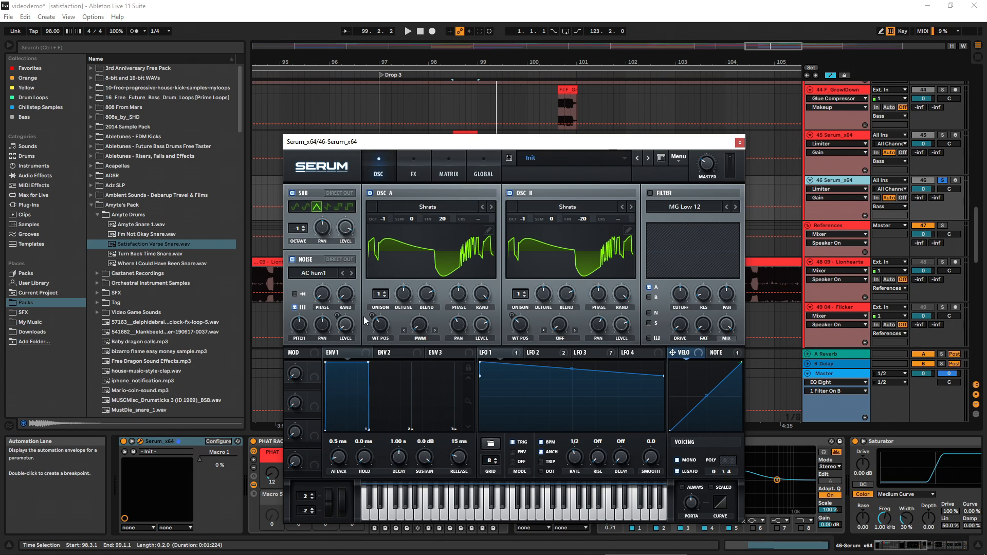
key(space)
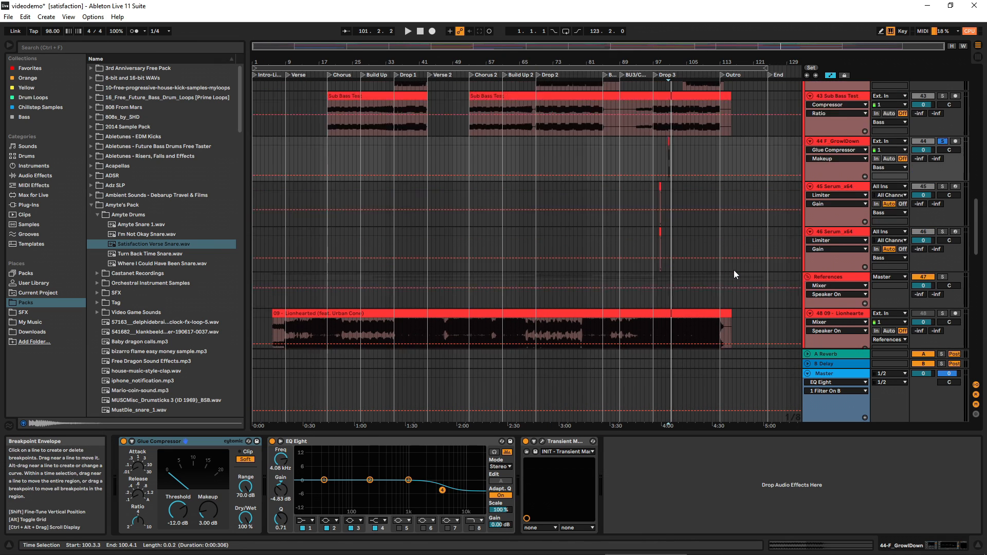
Step: Review the full arrangement's track groups, from the drums and instruments to the bass, references, old MIDI and drop chords
scroll(733, 270, up, 5)
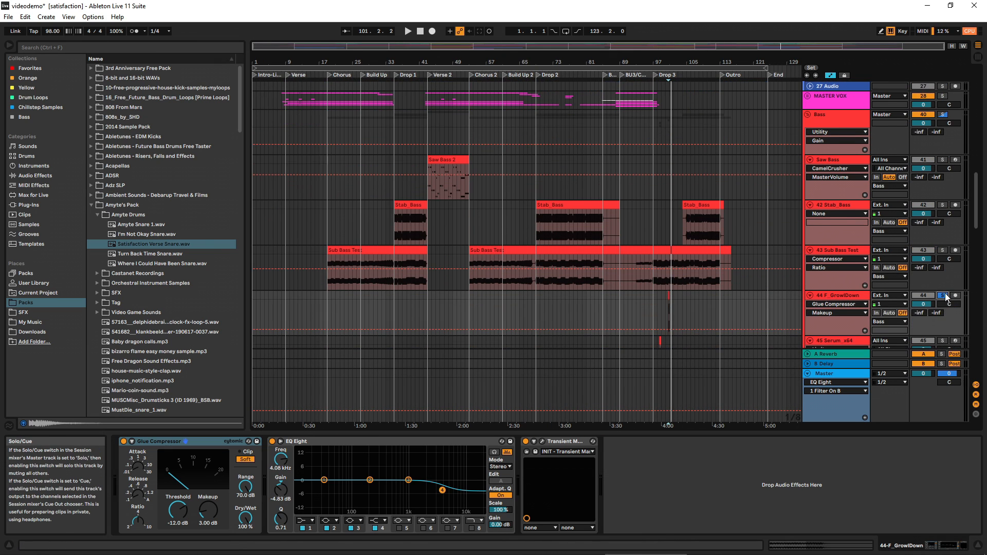
scroll(891, 245, up, 10)
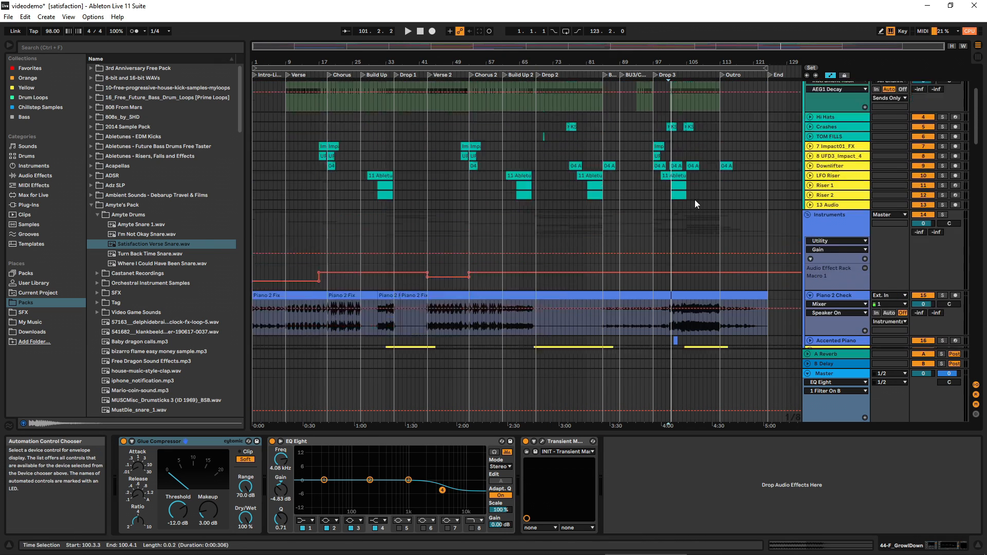
scroll(695, 201, up, 4)
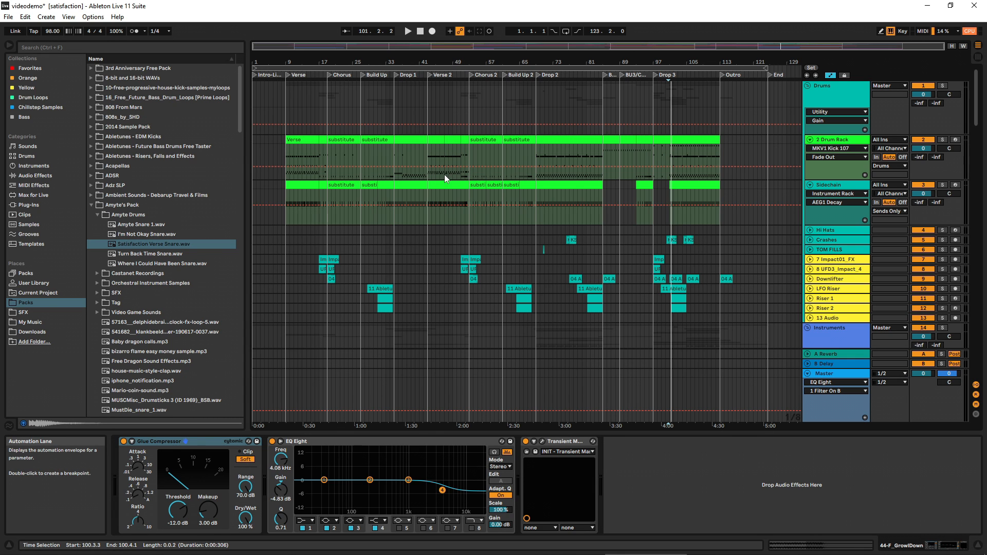
scroll(432, 202, down, 5)
scroll(435, 191, down, 5)
scroll(453, 201, down, 4)
scroll(484, 215, down, 15)
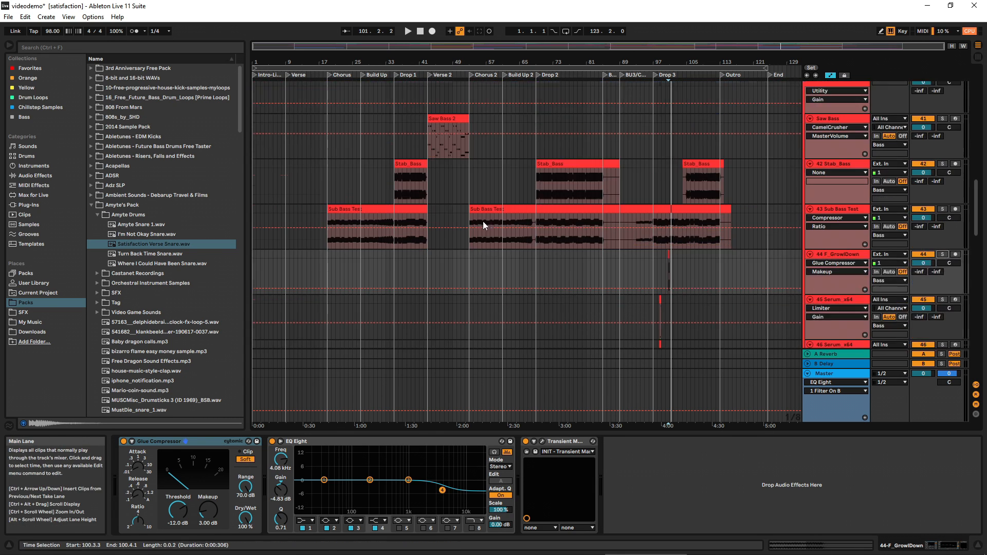
scroll(496, 264, down, 15)
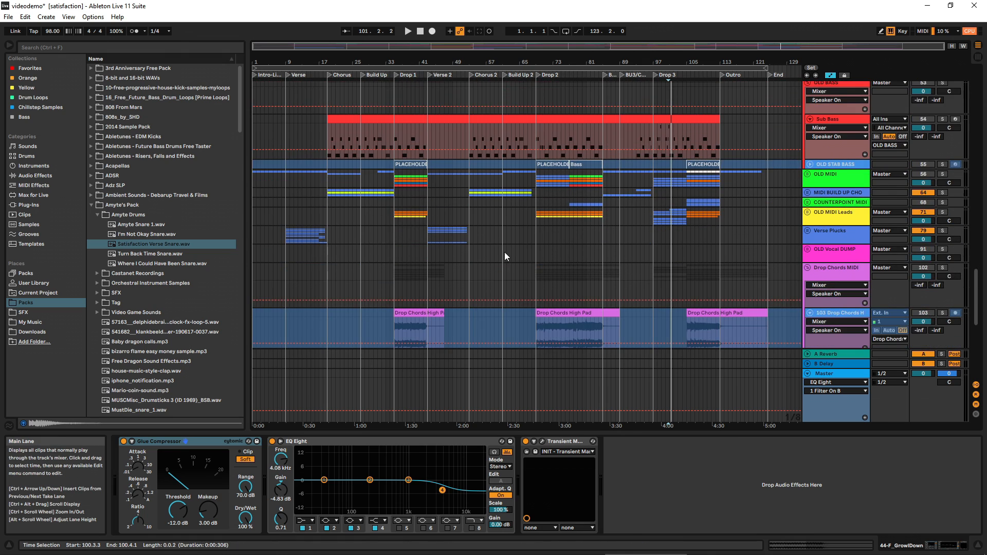
scroll(530, 262, up, 15)
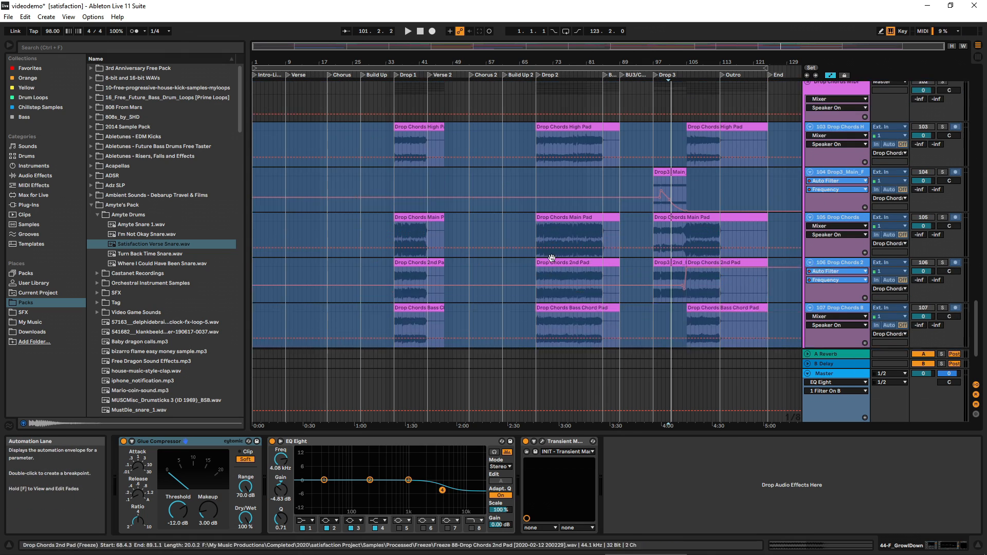
scroll(543, 242, up, 15)
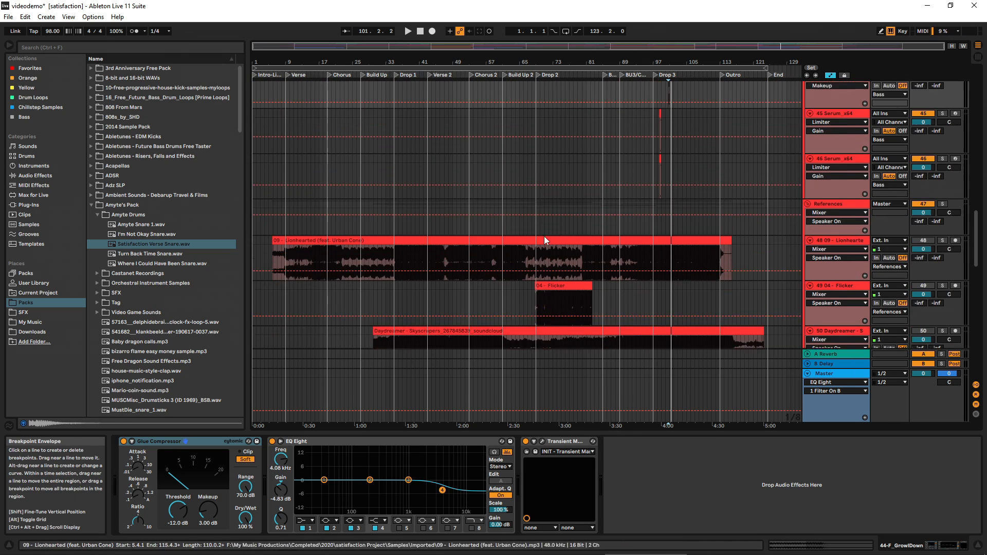
scroll(548, 230, up, 15)
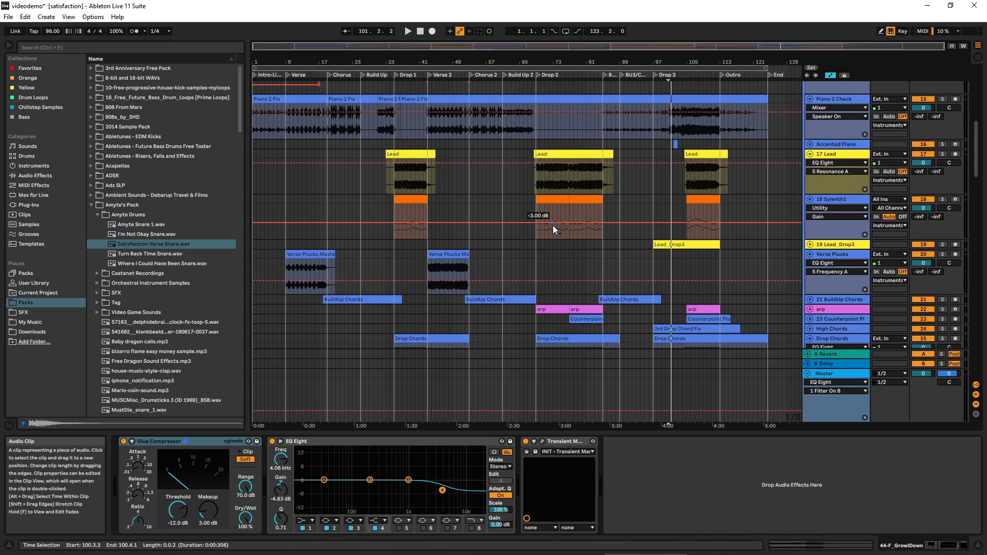
scroll(517, 182, up, 3)
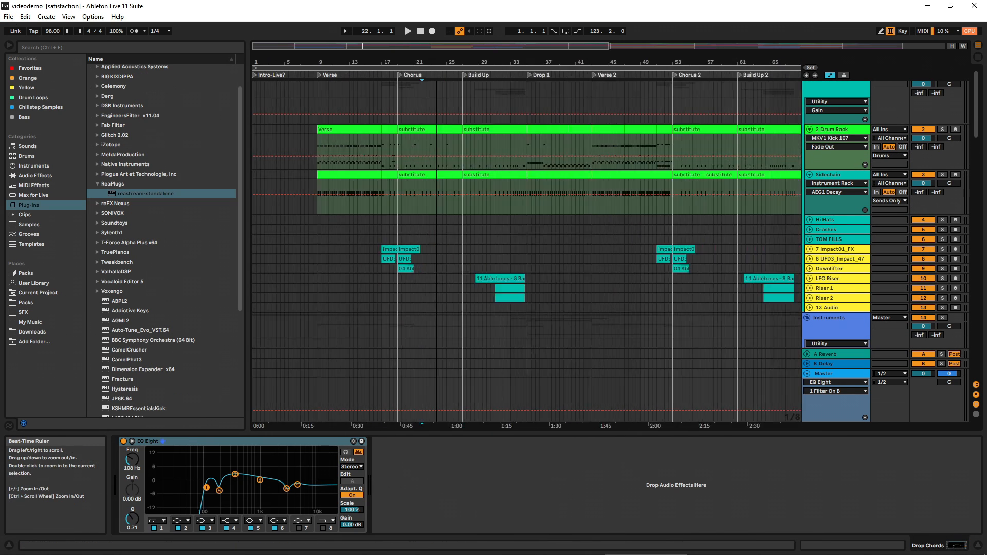
Step: Expand the References group beneath the bass tracks to show the reference songs across the whole arrangement
drag(360, 66, 360, 52)
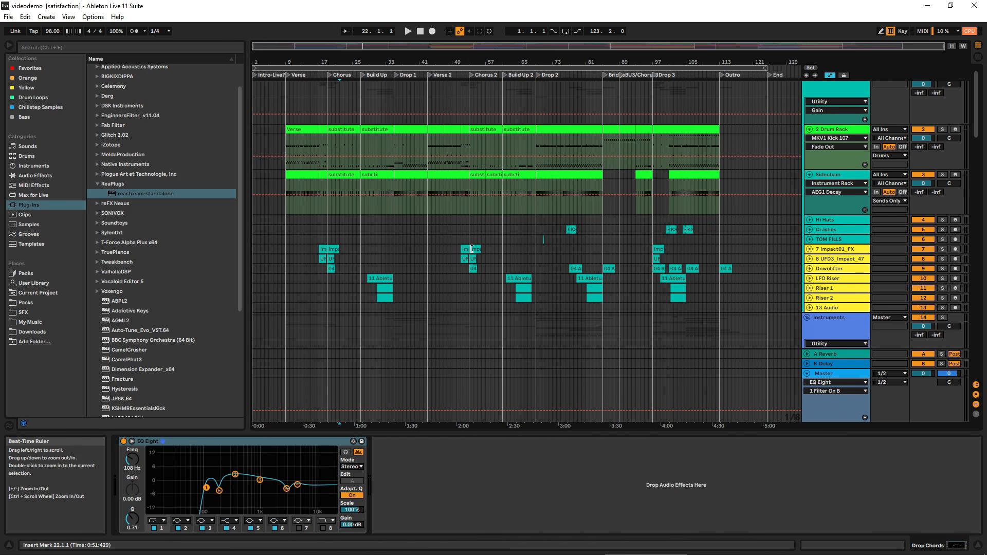
scroll(492, 268, down, 10)
scroll(507, 255, down, 10)
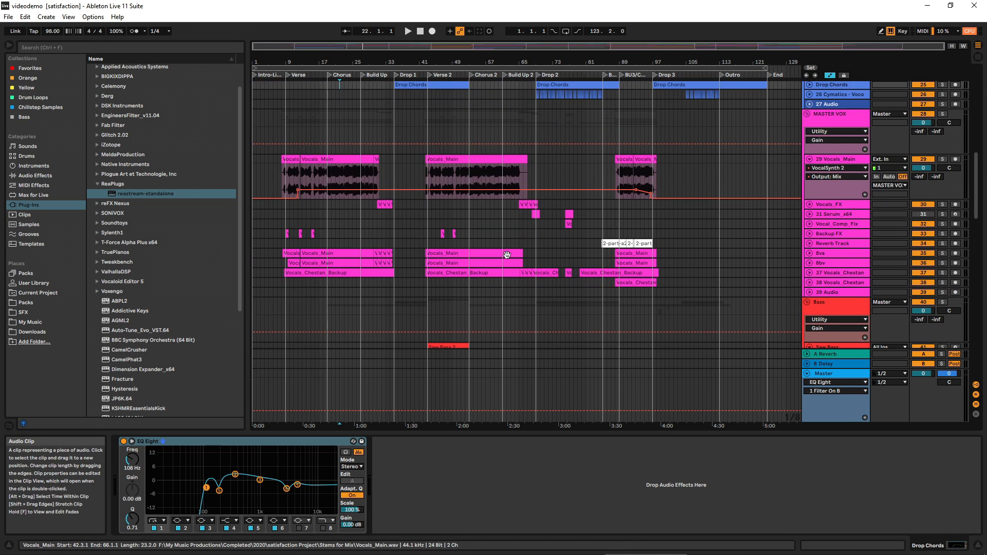
scroll(583, 267, down, 8)
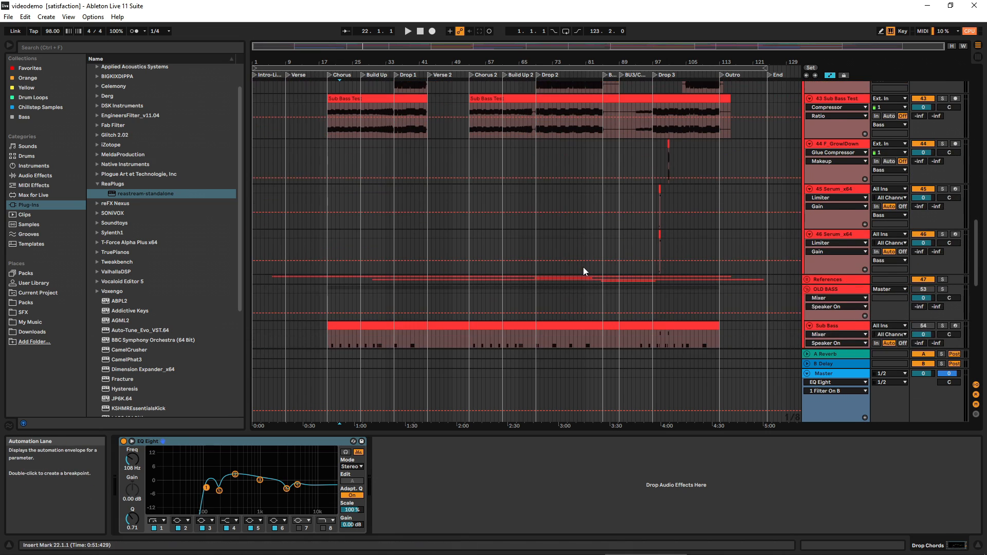
click(807, 166)
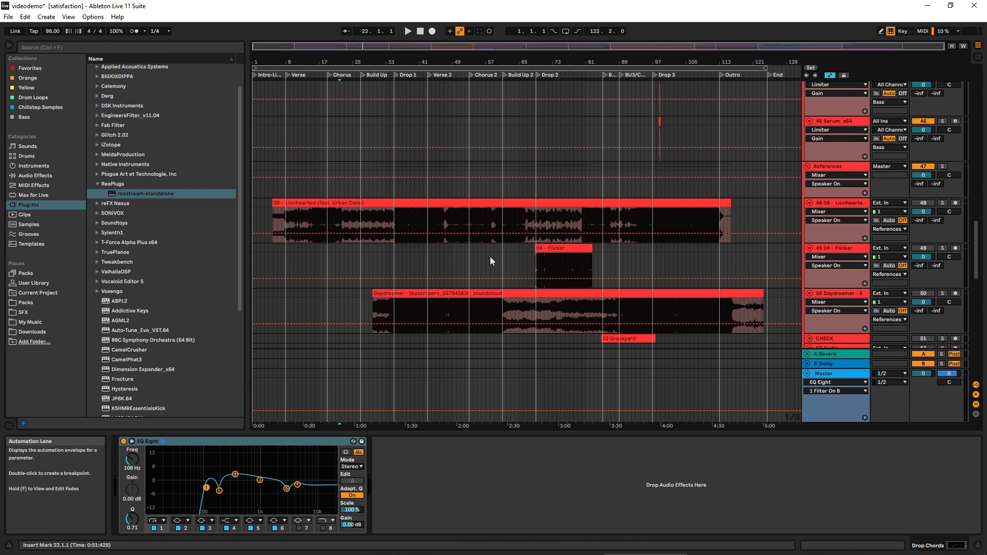
scroll(497, 258, down, 2)
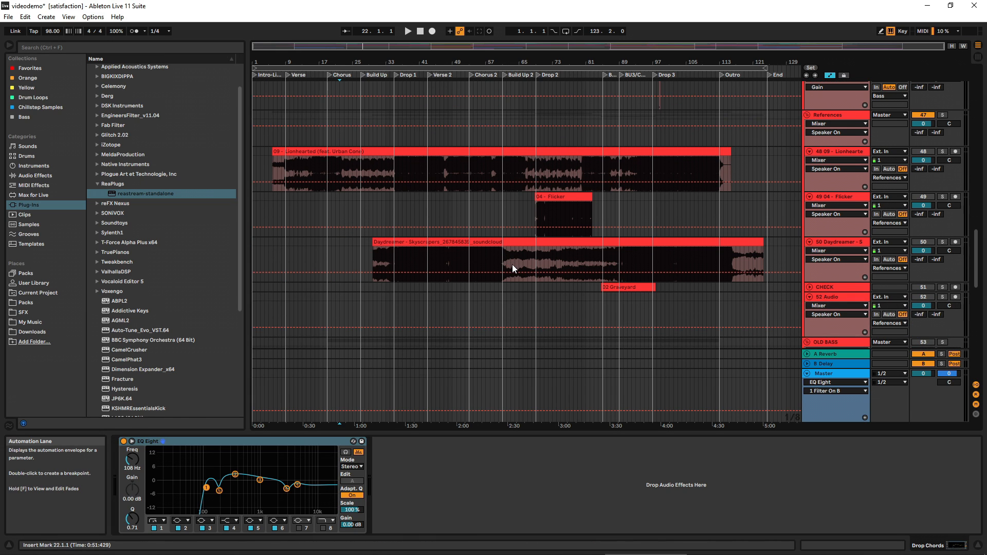
scroll(593, 263, up, 1)
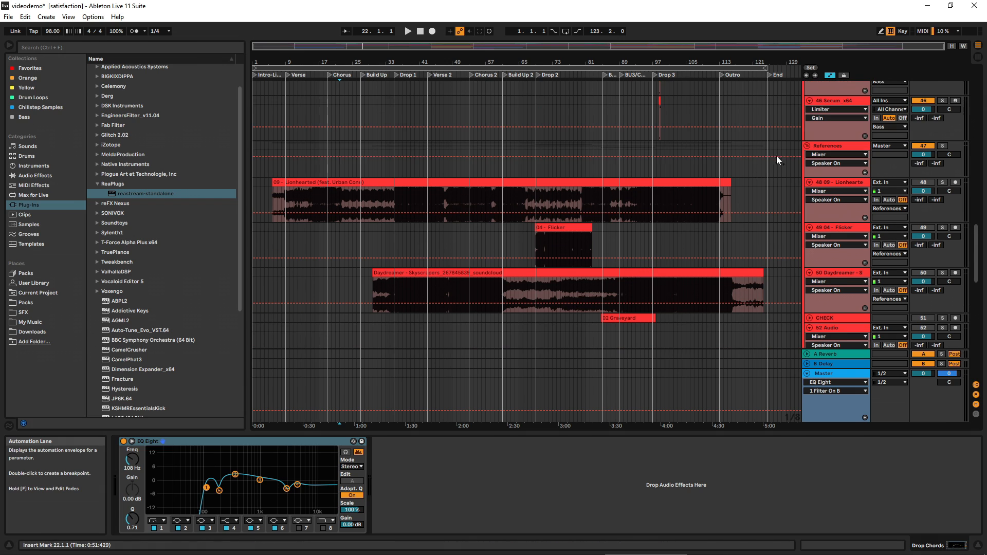
Step: Look through the References group by selecting its Lionhearted, Flicker and Daydreamer tracks and a spot in the Flicker clip
click(847, 149)
click(829, 182)
click(834, 227)
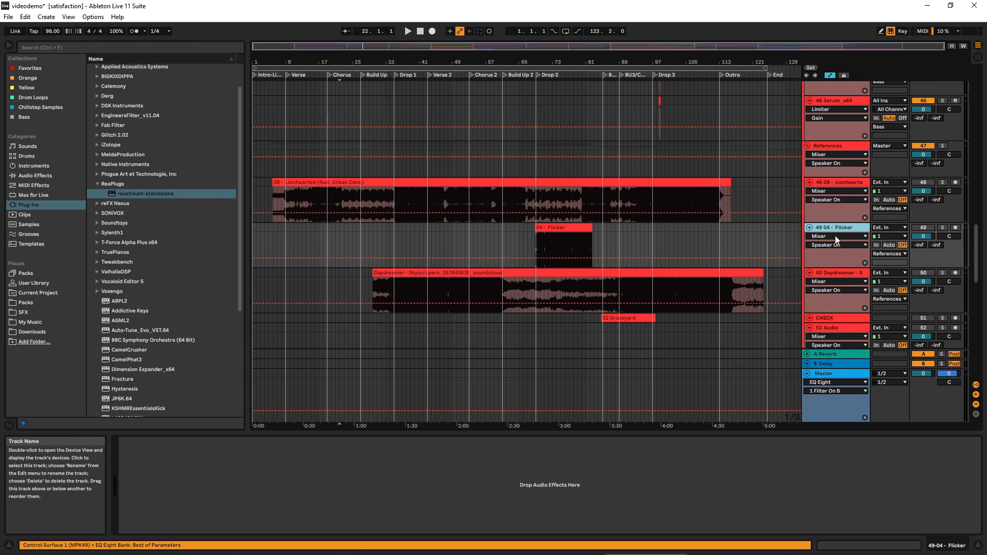
click(833, 276)
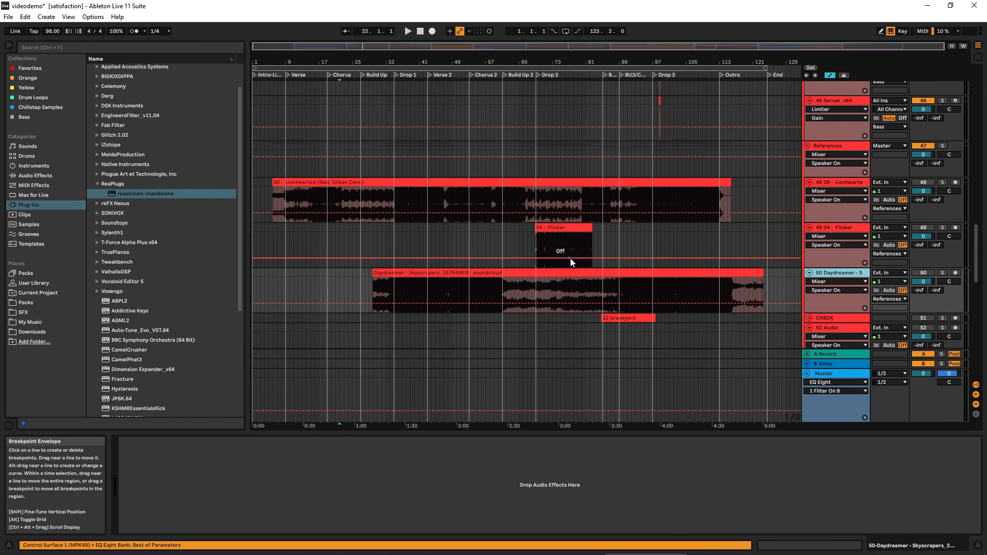
click(545, 245)
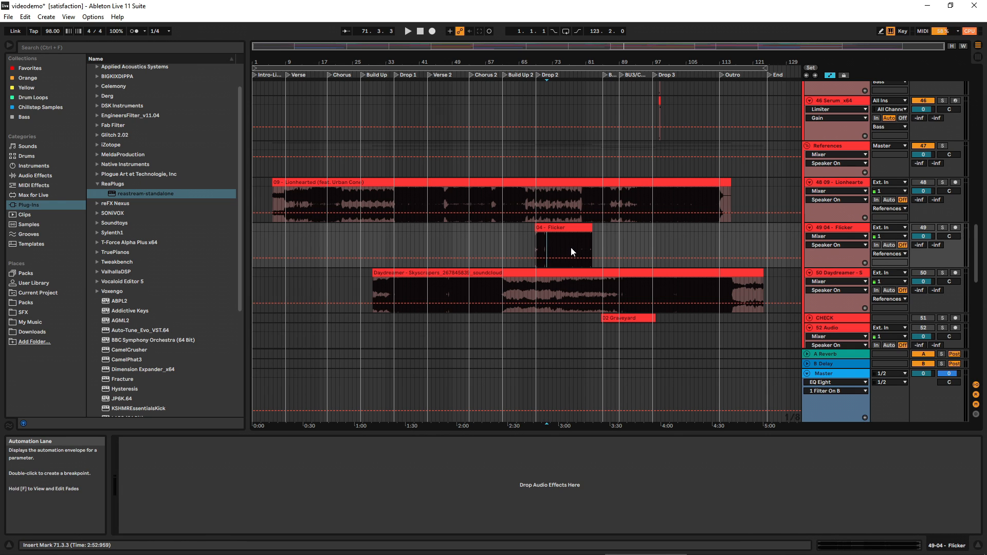
scroll(556, 249, up, 3)
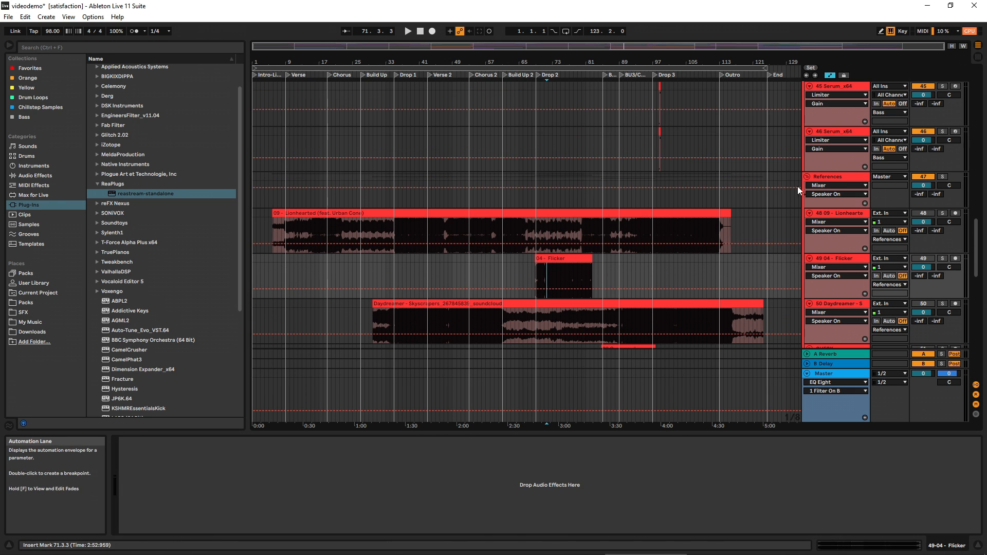
click(834, 181)
click(846, 215)
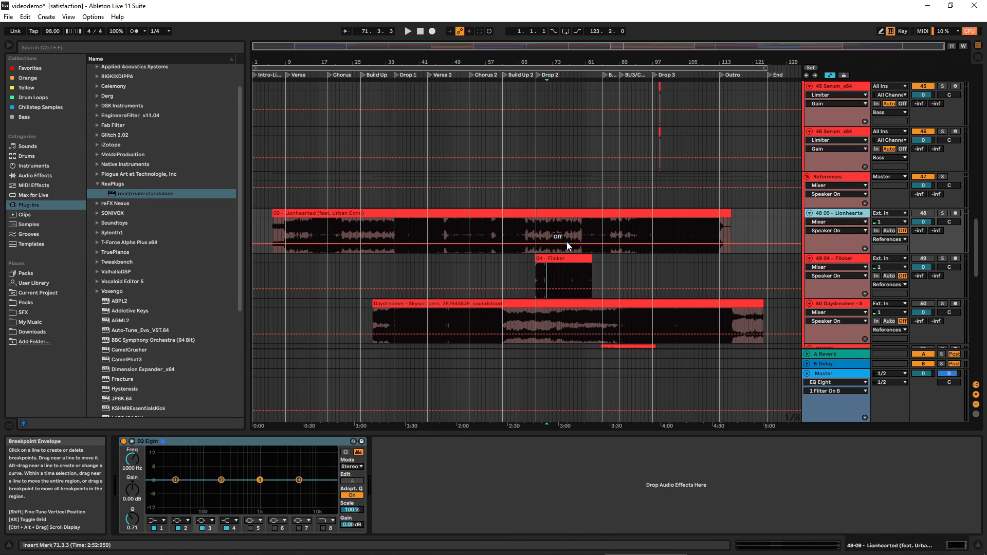
Step: Examine the reference clips Lionhearted, Flicker, Daydreamer and 22 Graveyard one after another, including the one on the CHECK track
scroll(567, 242, down, 3)
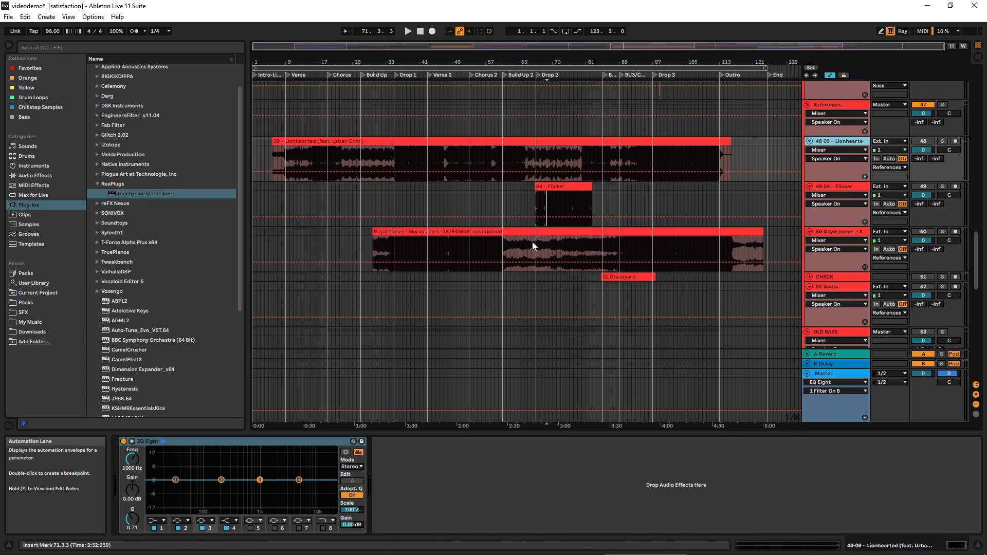
scroll(421, 281, up, 1)
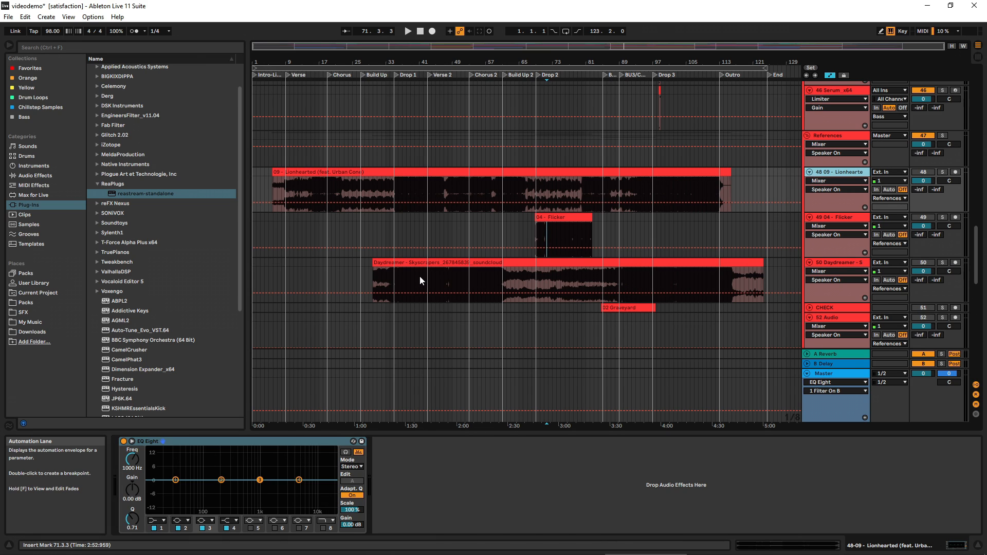
scroll(420, 278, up, 1)
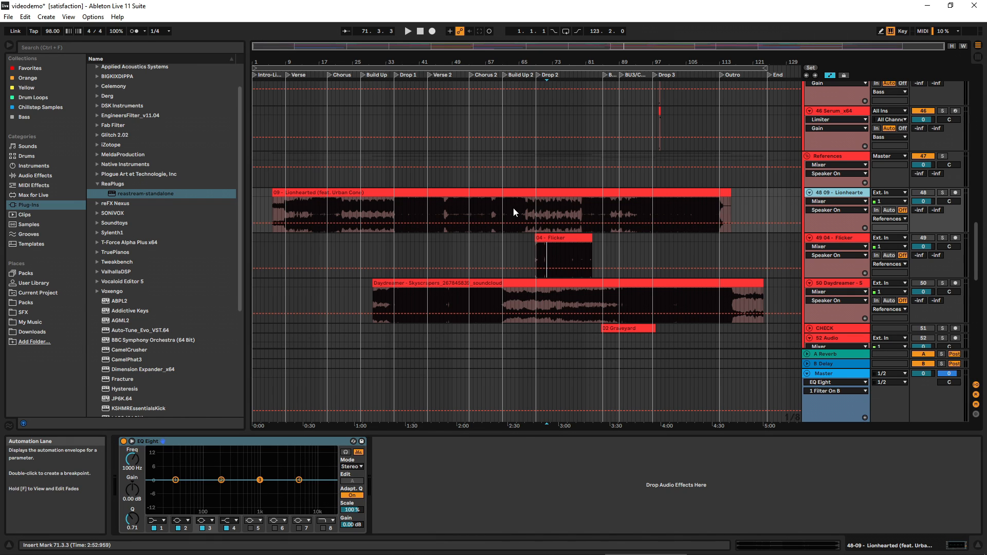
click(562, 192)
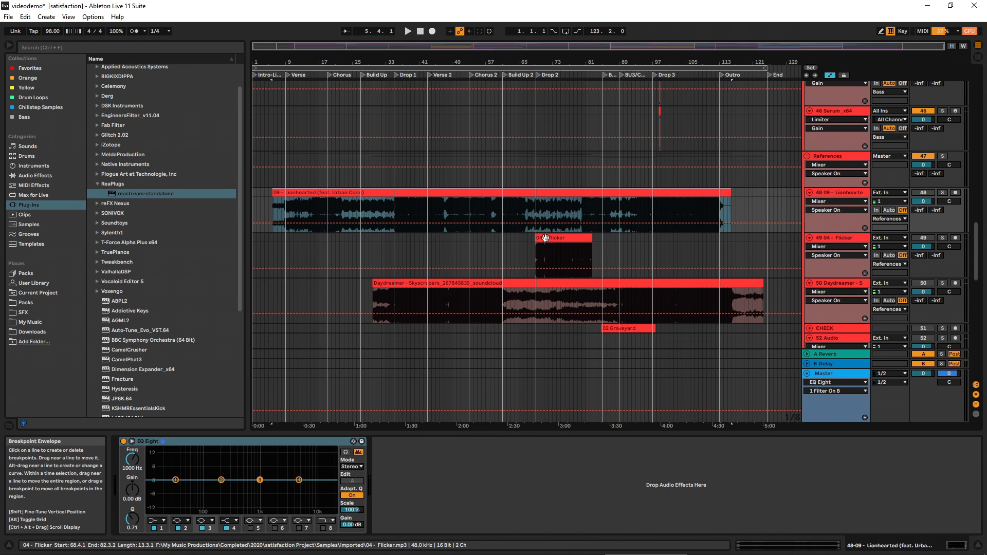
click(558, 239)
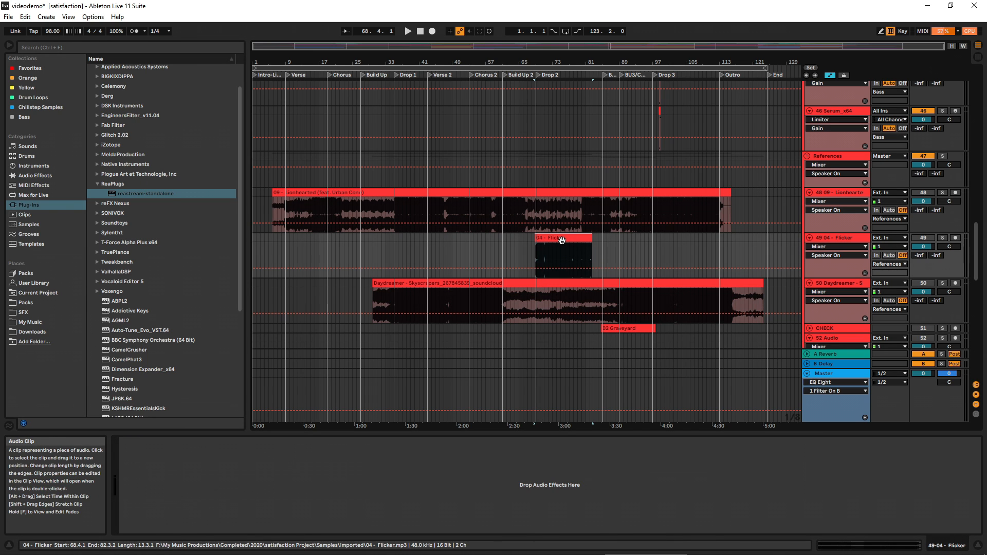
click(506, 286)
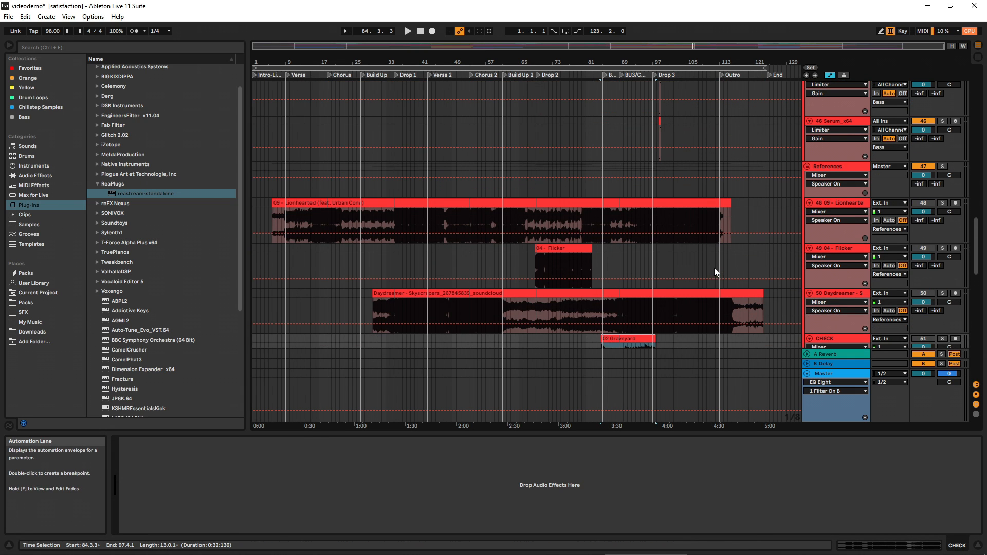
scroll(714, 269, down, 4)
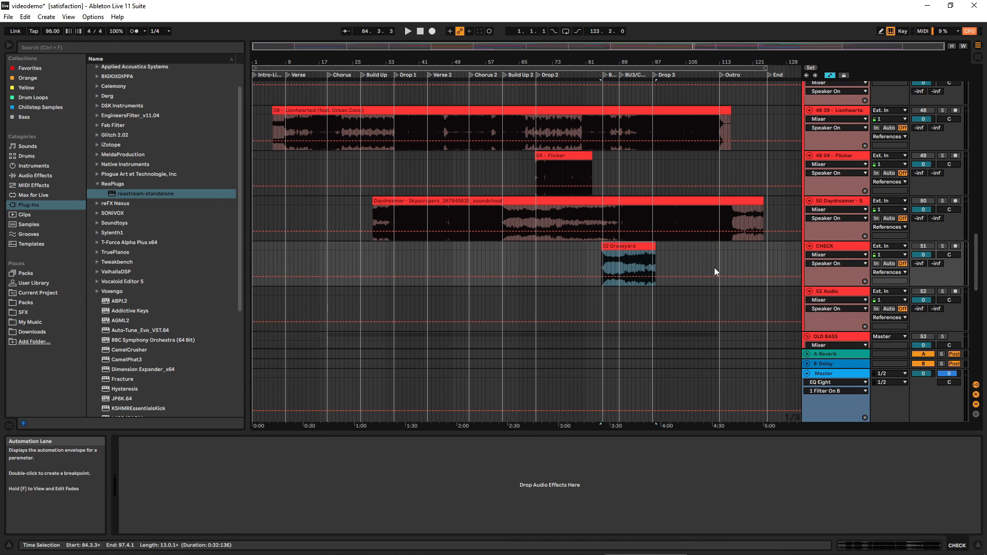
click(632, 248)
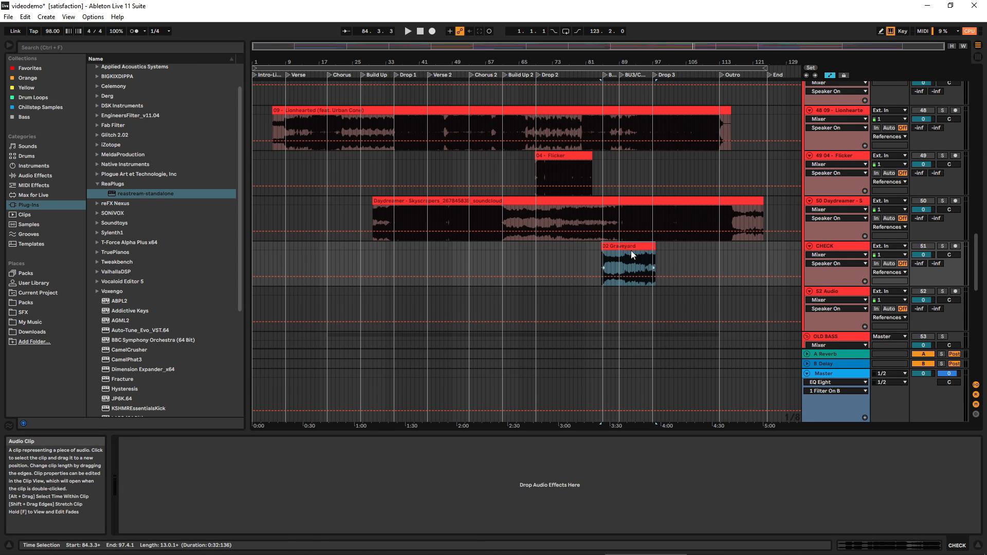
scroll(578, 252, up, 3)
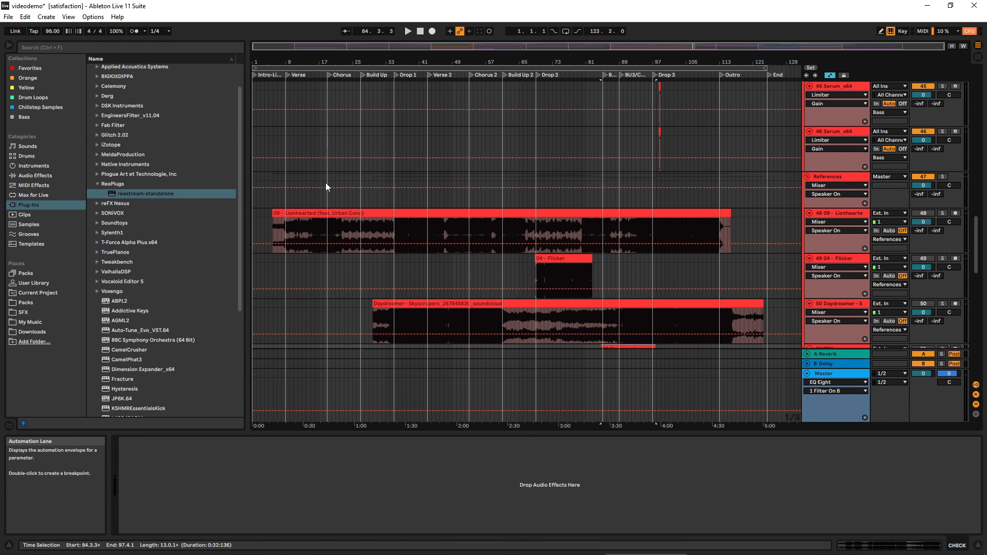
scroll(513, 243, down, 3)
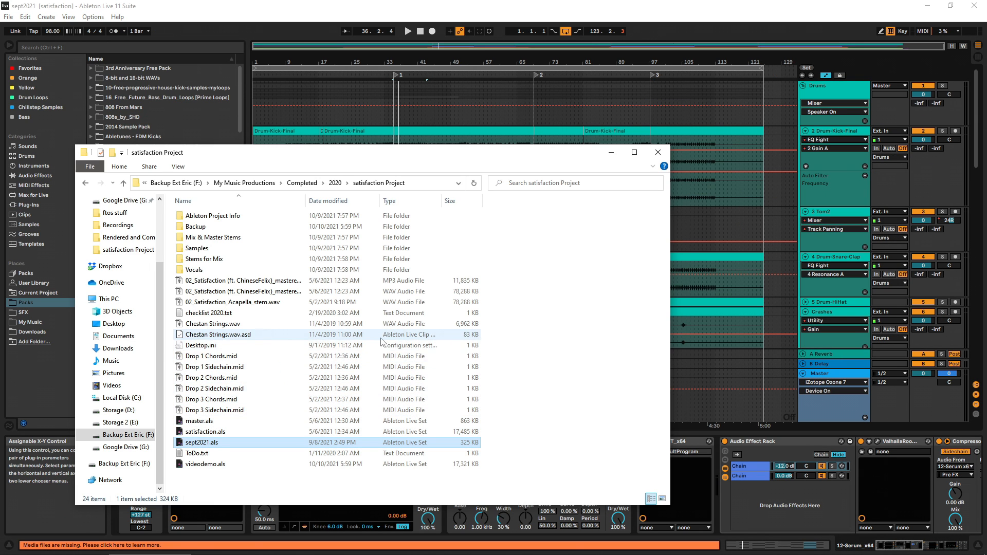
Step: Bring the sept2021 set forward and review its stems from the drums and instruments to the bass and vocals
click(619, 5)
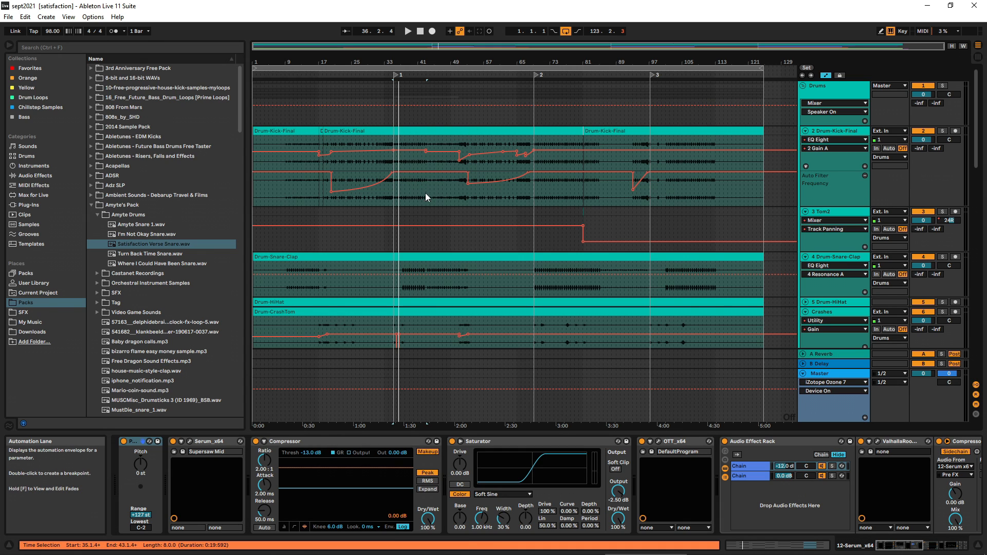
scroll(424, 195, down, 8)
scroll(424, 226, down, 5)
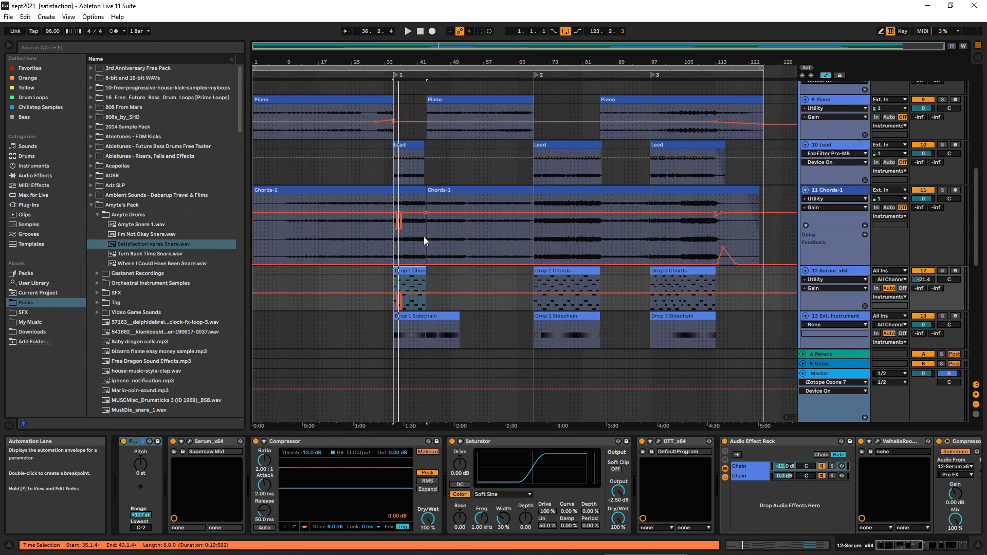
scroll(430, 237, down, 8)
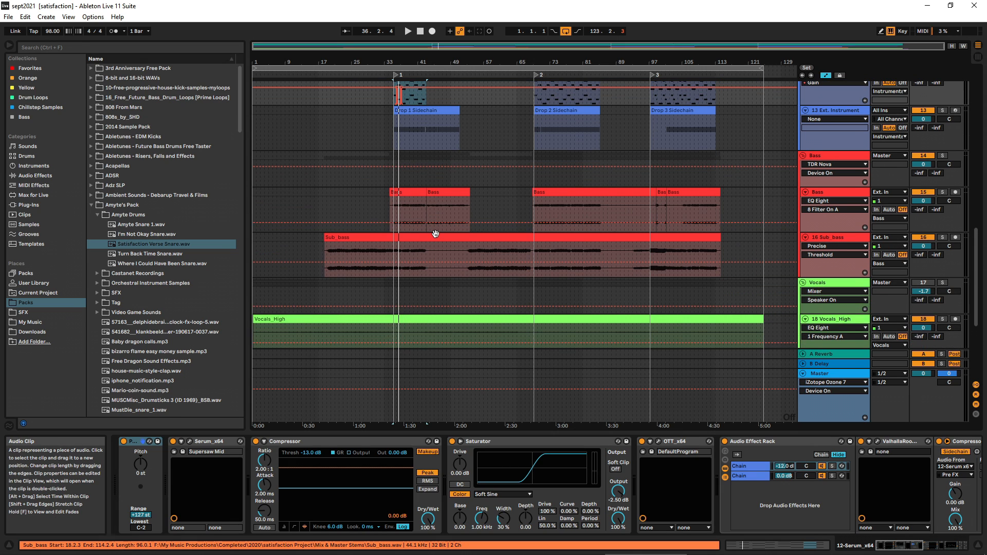
scroll(434, 239, down, 6)
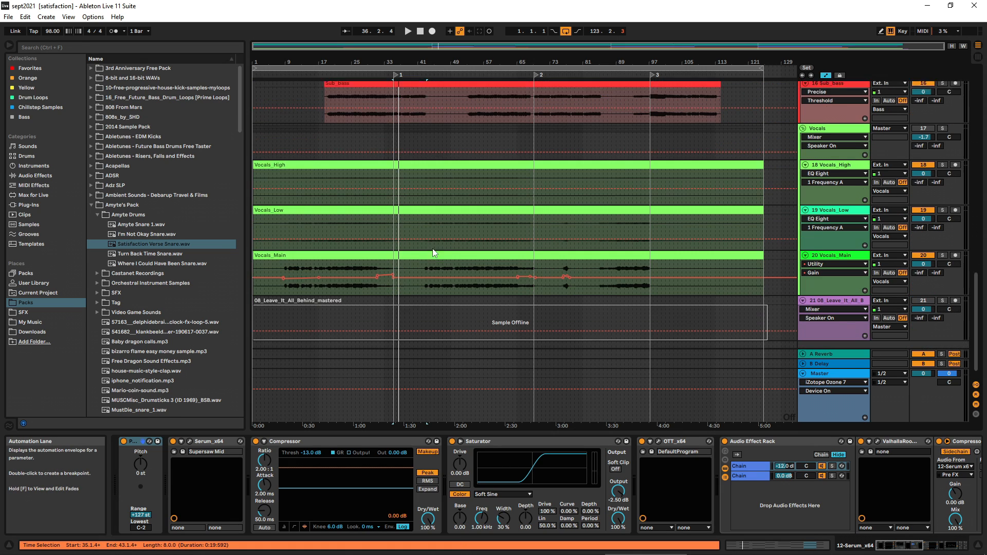
Step: Go back over the drum, SFX and instrument stems of the mix, as far as the Serum_x64 drop chords
scroll(432, 246, up, 15)
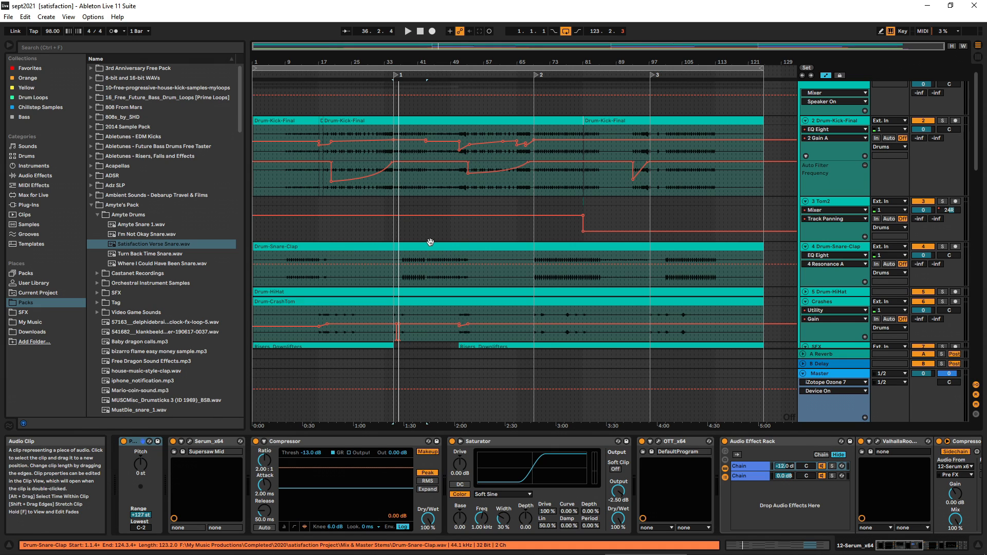
scroll(430, 241, down, 9)
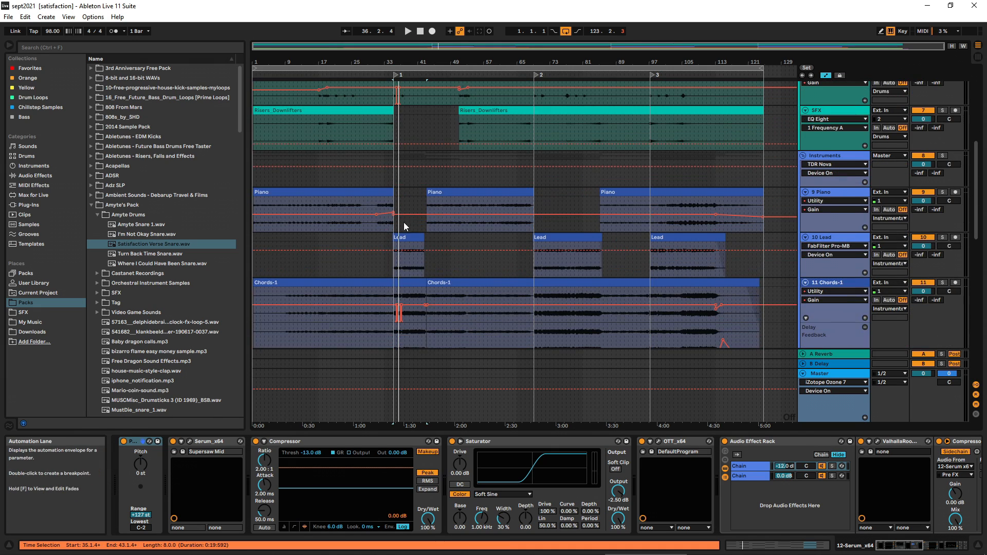
scroll(407, 221, up, 9)
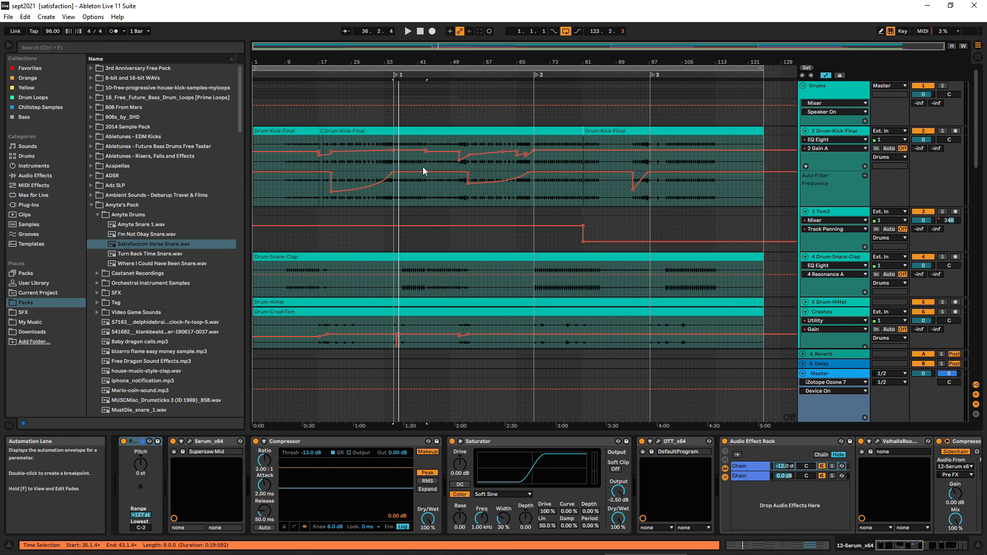
scroll(436, 224, down, 4)
scroll(435, 224, down, 4)
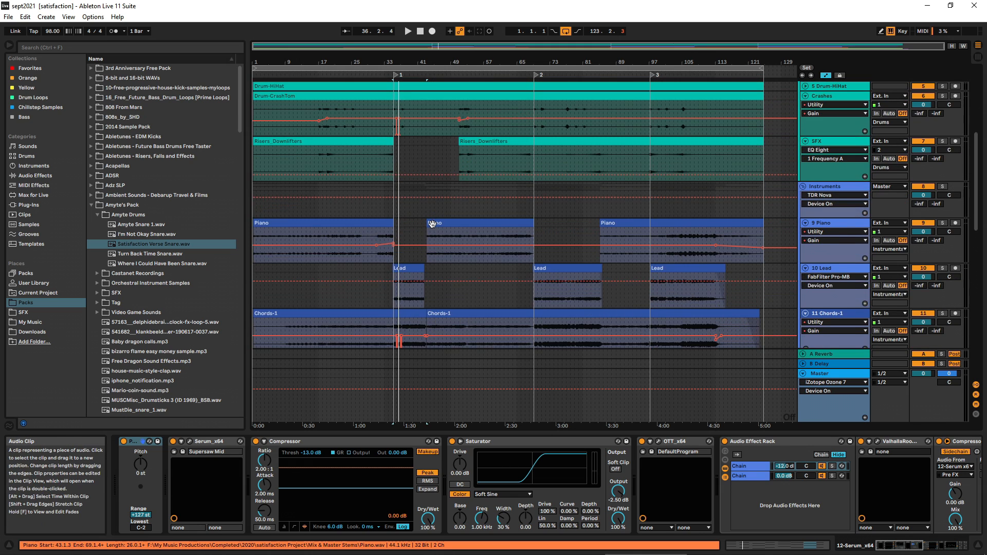
scroll(433, 221, down, 3)
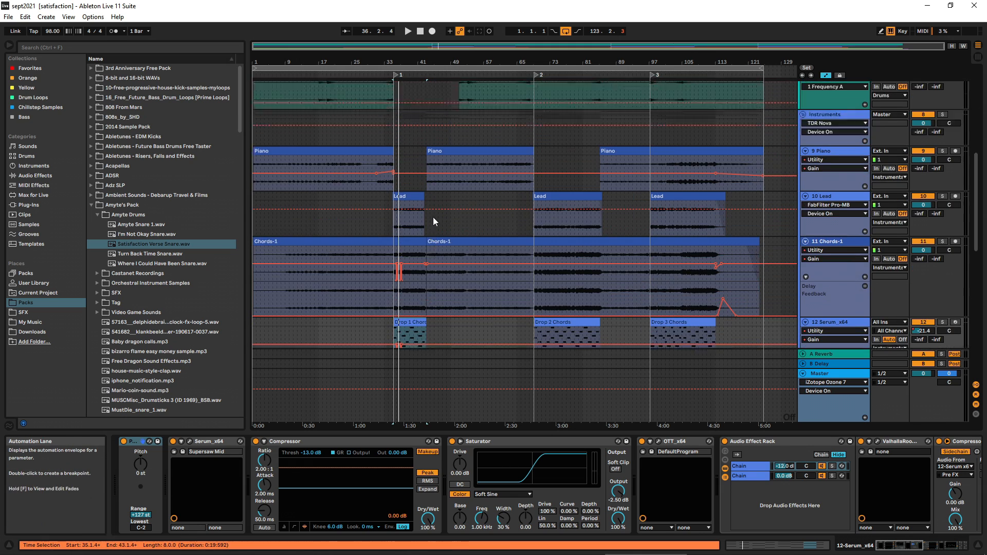
Step: Inspect the section around marker 1, selecting the SFX and Piano tracks and examining the chords, sidechain and bass tracks beneath them
scroll(433, 219, up, 6)
drag(392, 62, 443, 149)
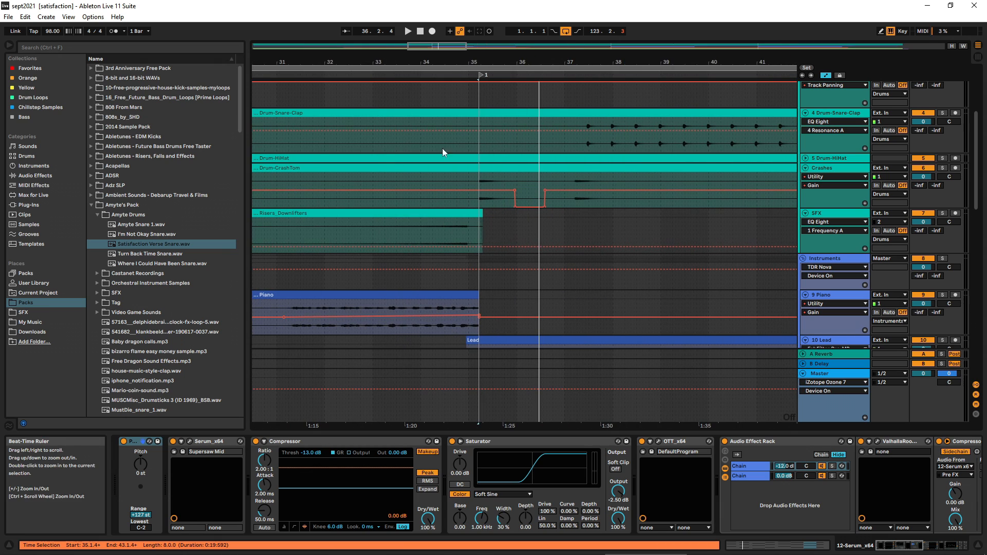
click(462, 229)
scroll(493, 221, down, 3)
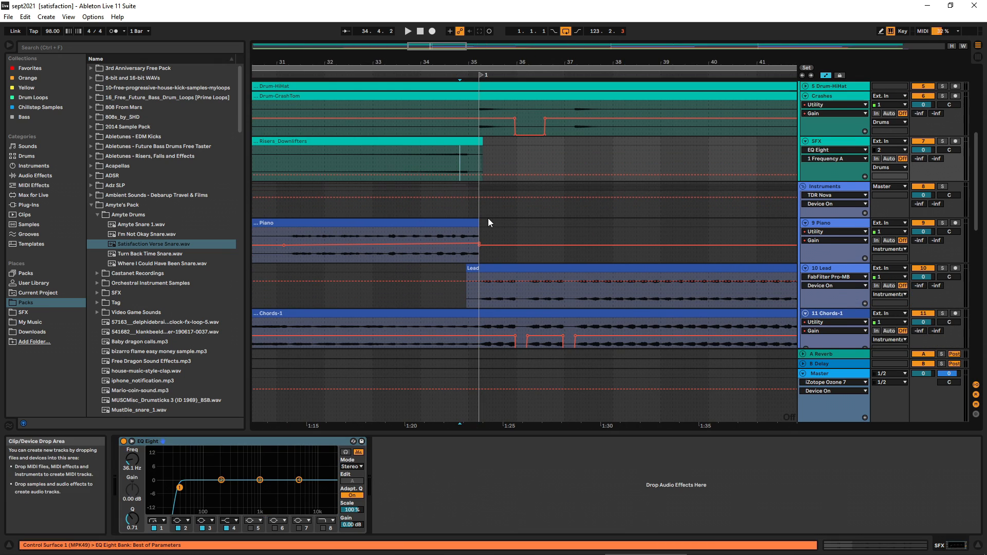
click(469, 235)
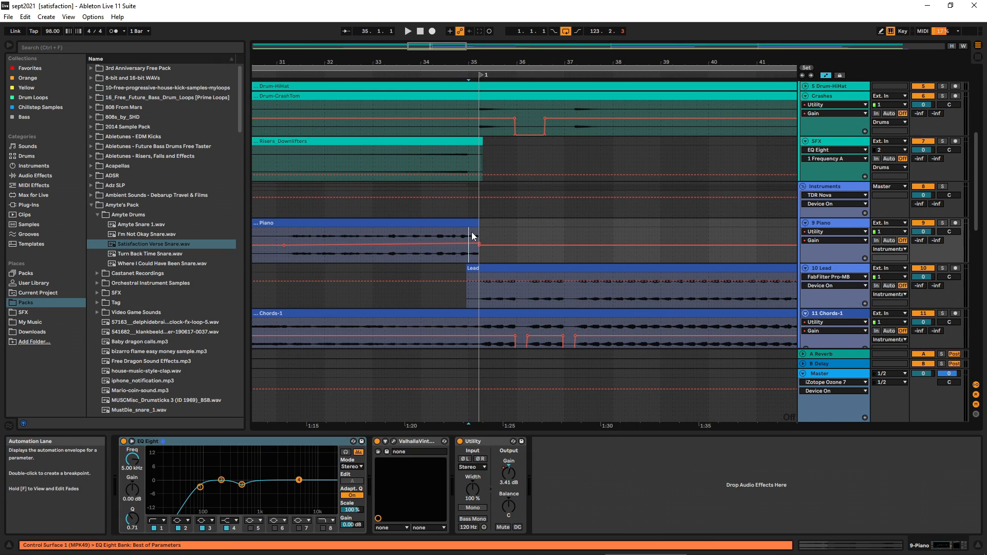
scroll(534, 230, down, 3)
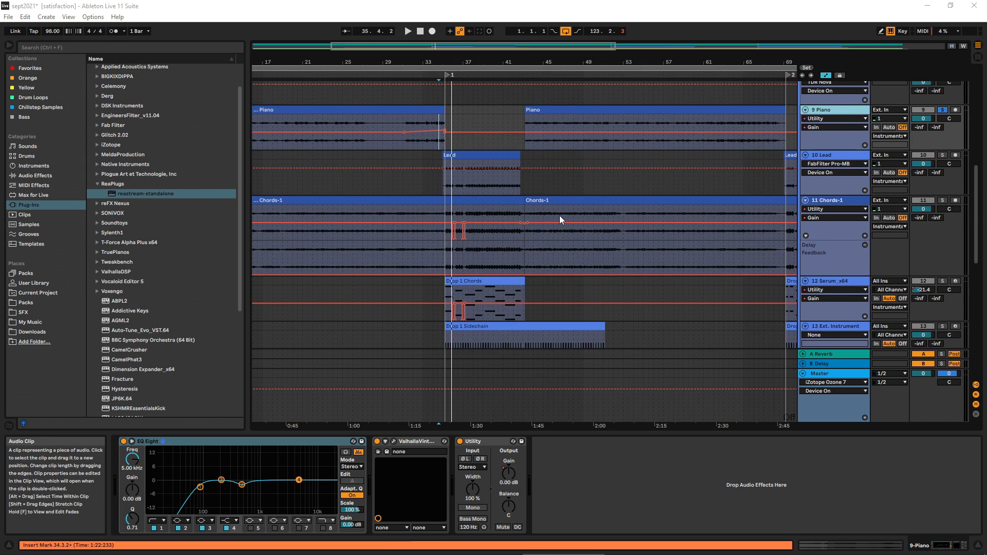
scroll(529, 233, down, 4)
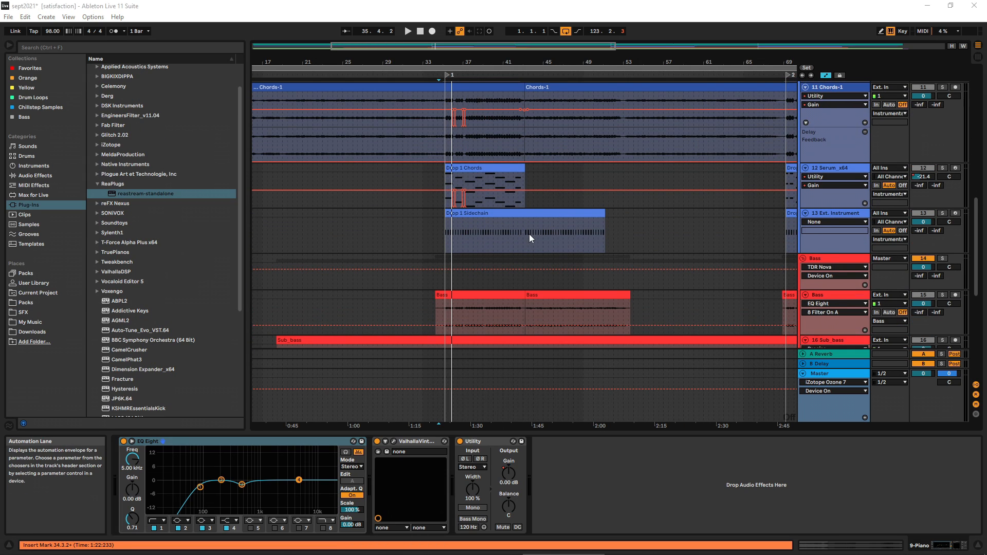
Step: Select the Drop 1 Chords clip and inspect its Supersaw Mid patch in the Serum plug-in window, closing the window again
drag(432, 47, 406, 23)
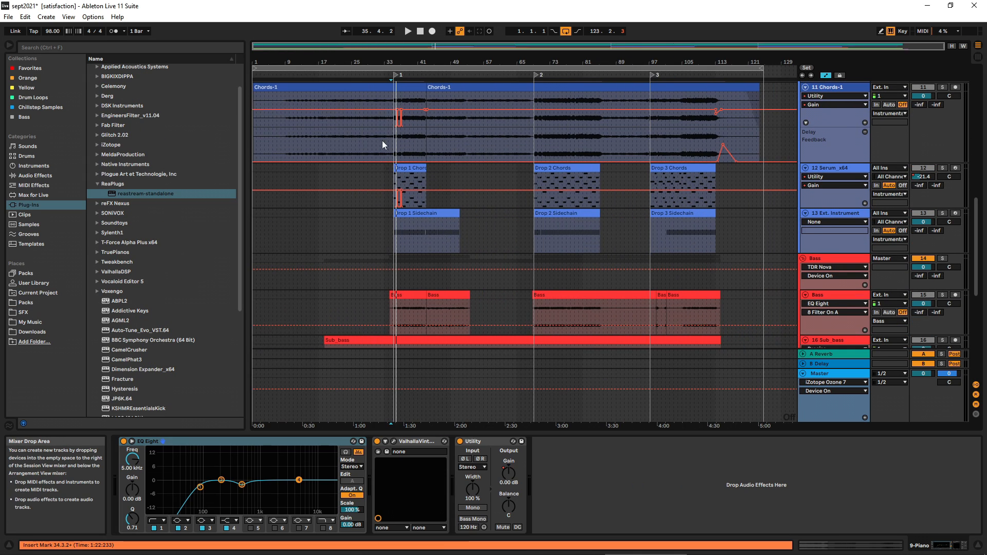
scroll(387, 227, up, 1)
scroll(386, 227, up, 1)
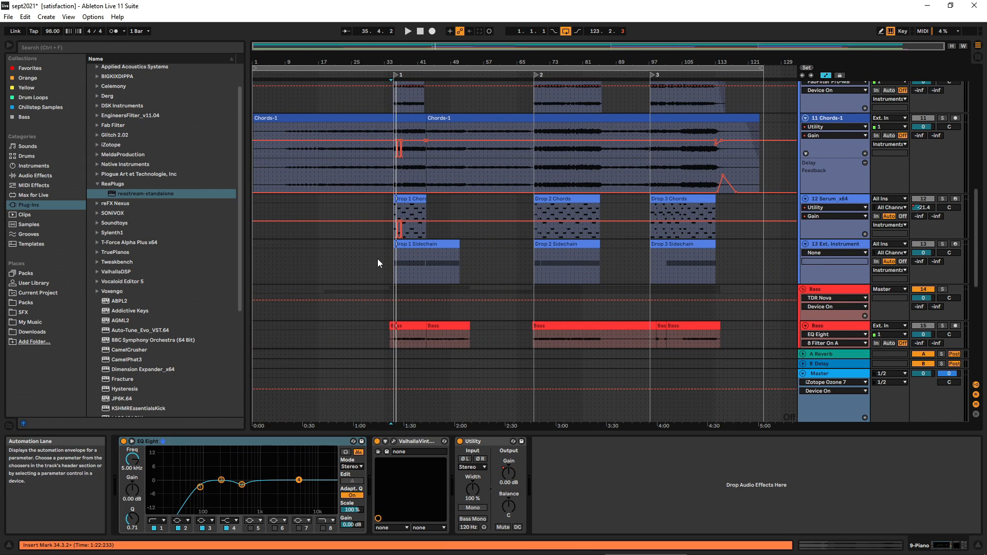
drag(393, 63, 393, 124)
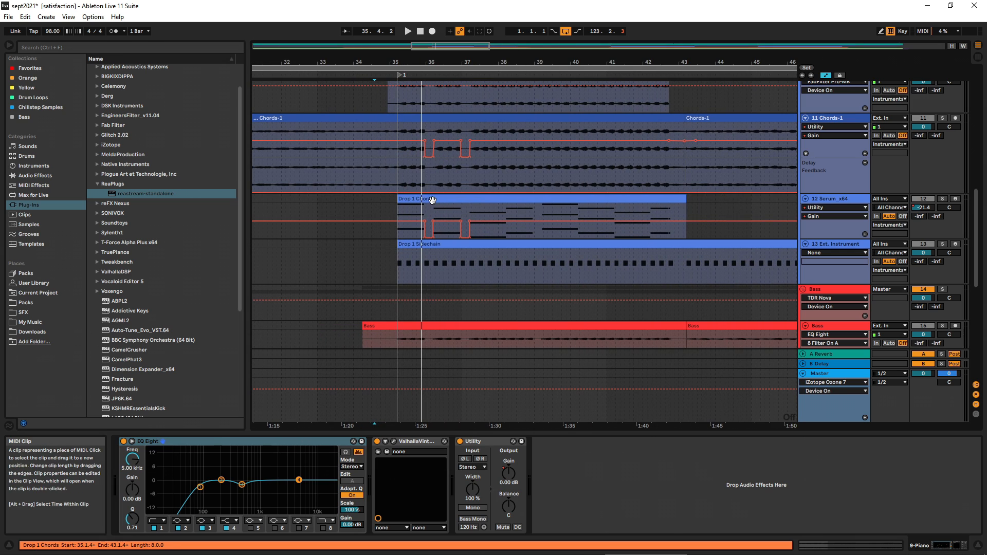
click(431, 199)
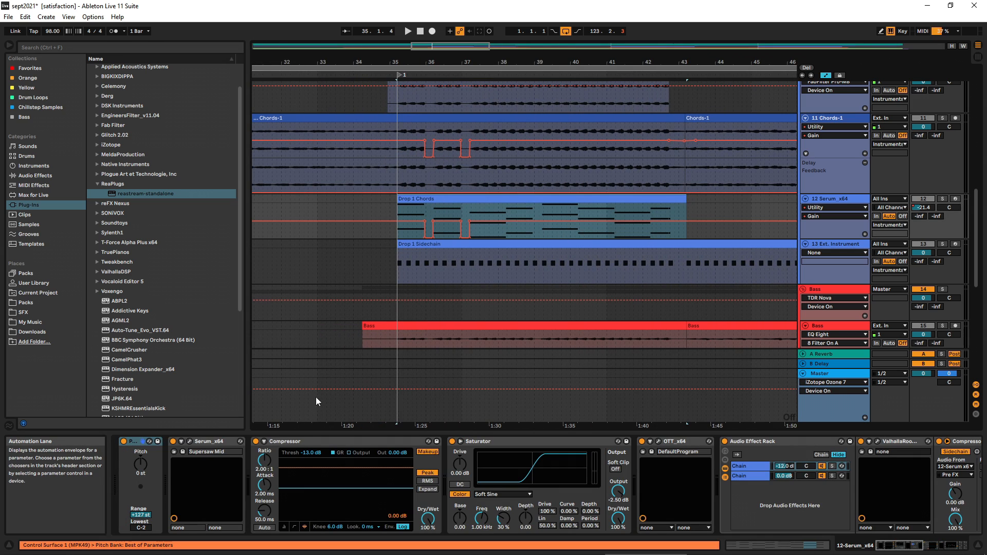
click(190, 441)
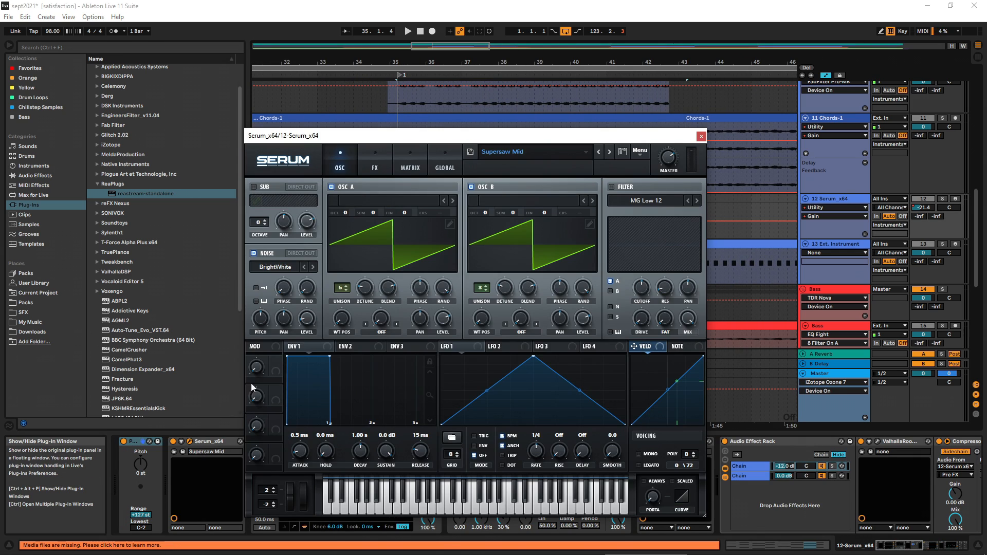
click(701, 136)
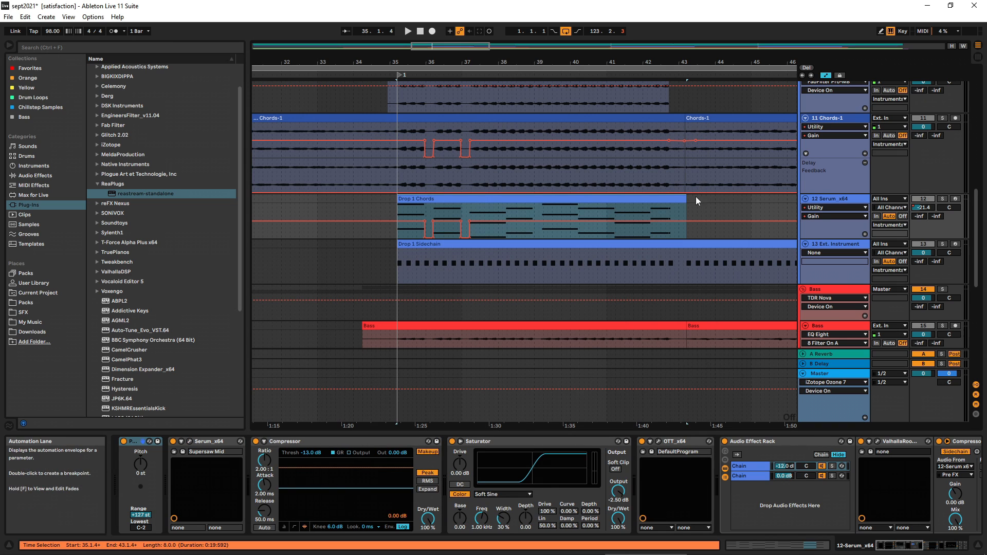
Step: Solo the Chords-1 track and audition it from marker 1
scroll(468, 226, up, 2)
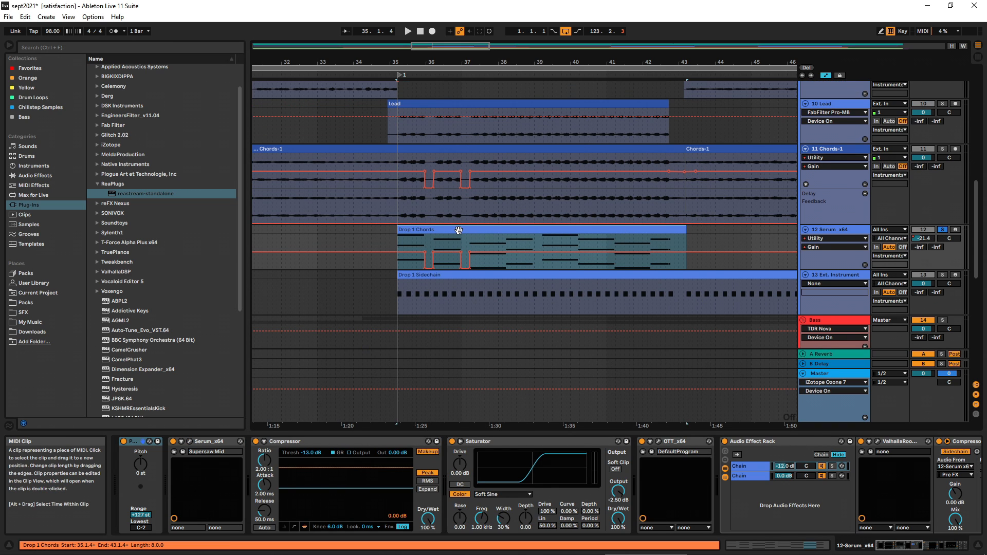
scroll(539, 226, down, 5)
scroll(537, 219, up, 5)
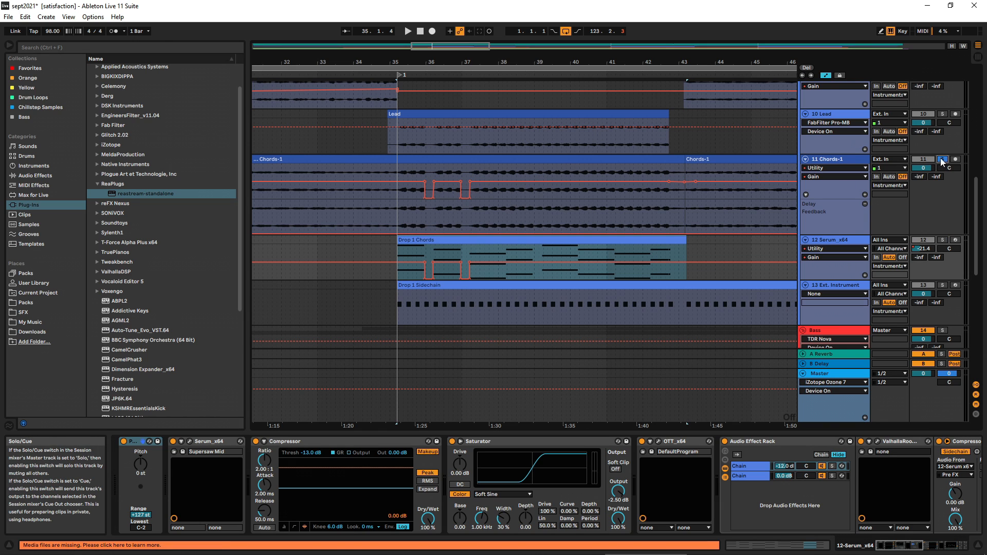
click(399, 212)
key(space)
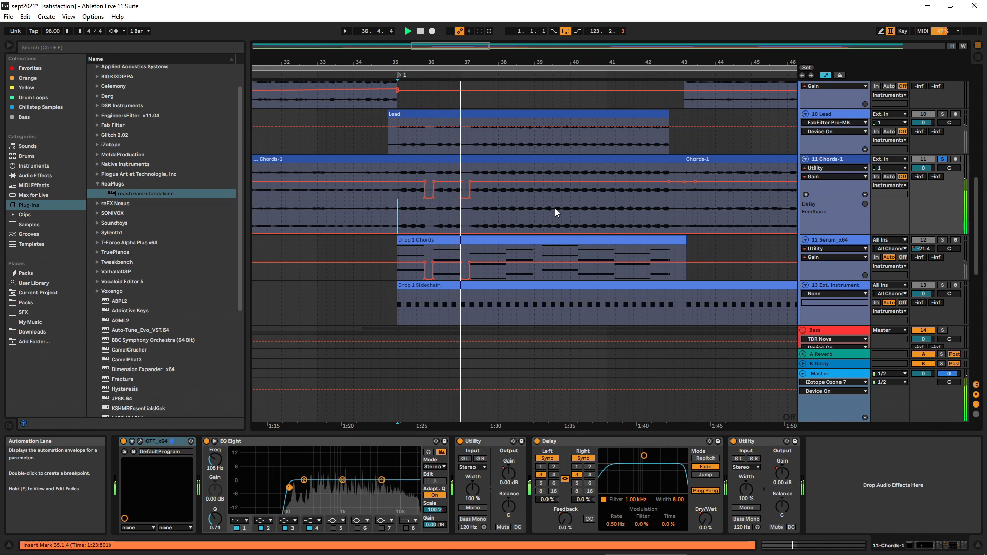
key(space)
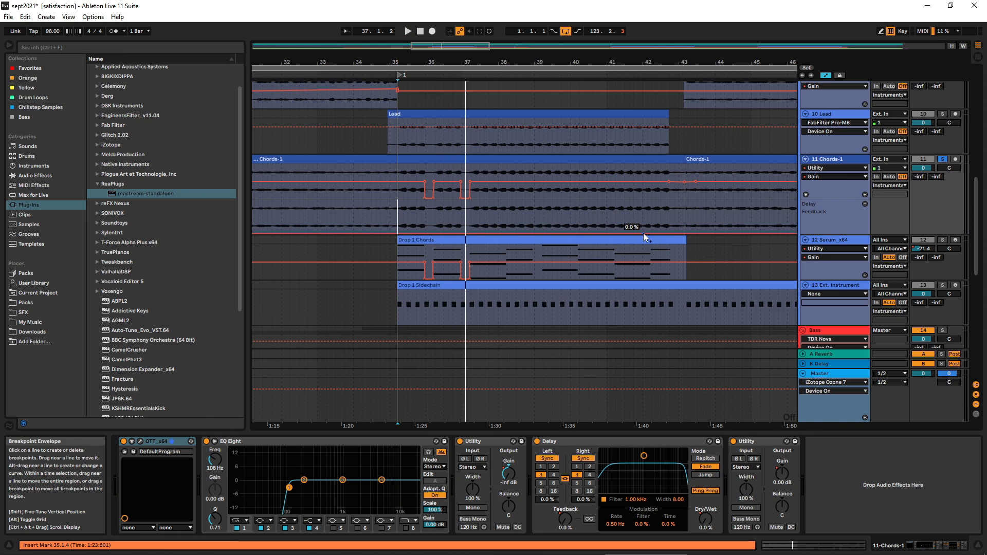
Step: Solo the Serum_x64 track instead and play its Drop 1 chords from marker 1
click(941, 242)
click(838, 239)
key(space)
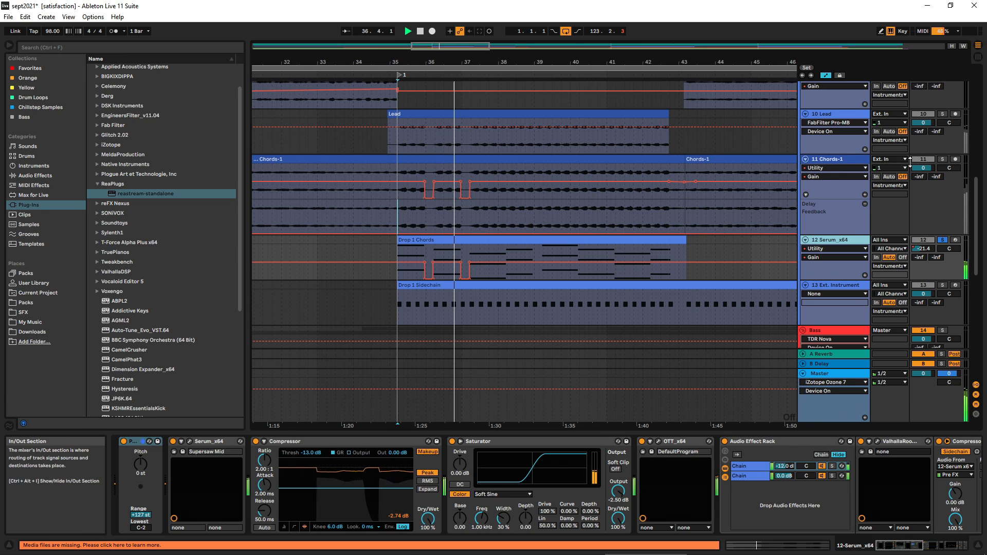
Step: Add Chords-1 to the solo and audition both chord layers together from marker 1
ctrl+click(941, 160)
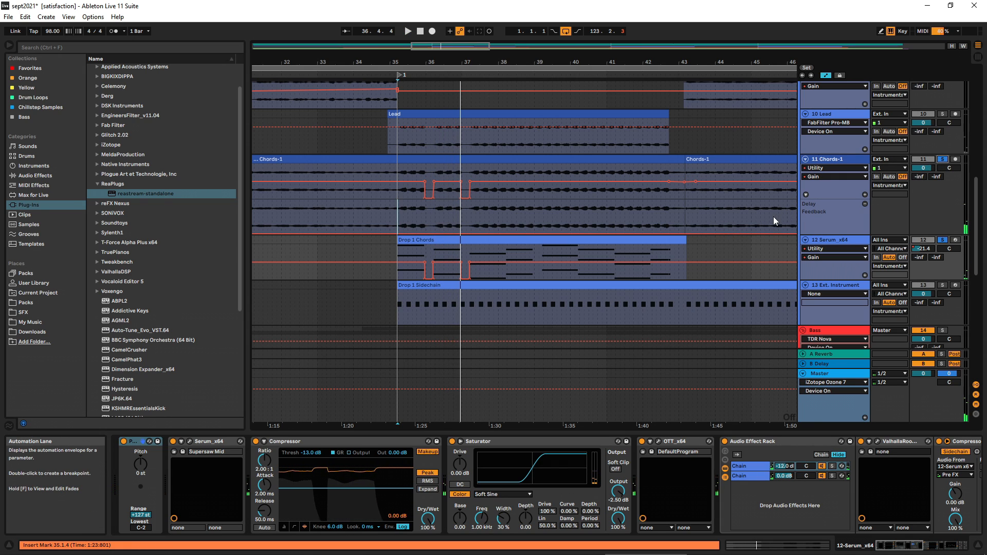
key(space)
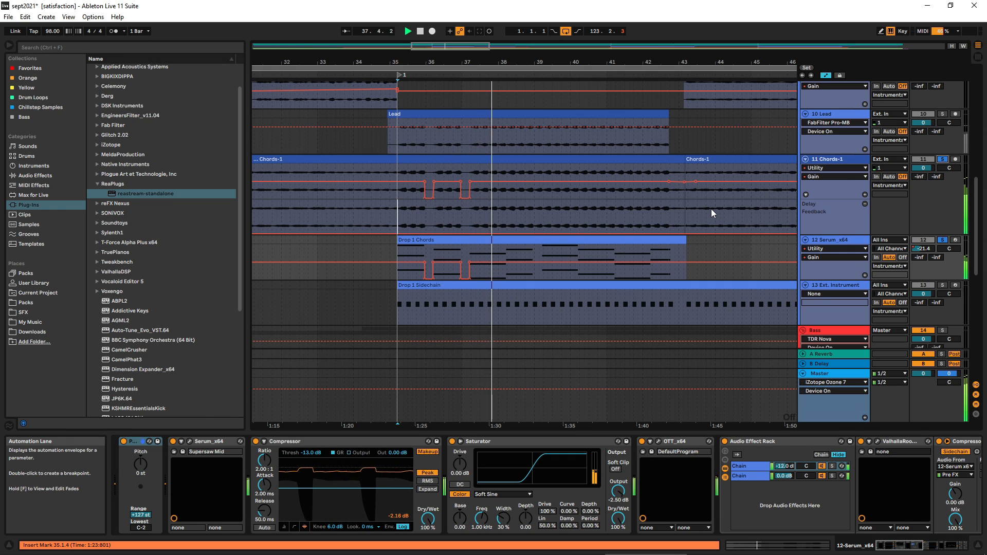
key(space)
Step: Show the whole arrangement and select the Lead track to view its effects chain
scroll(690, 232, down, 8)
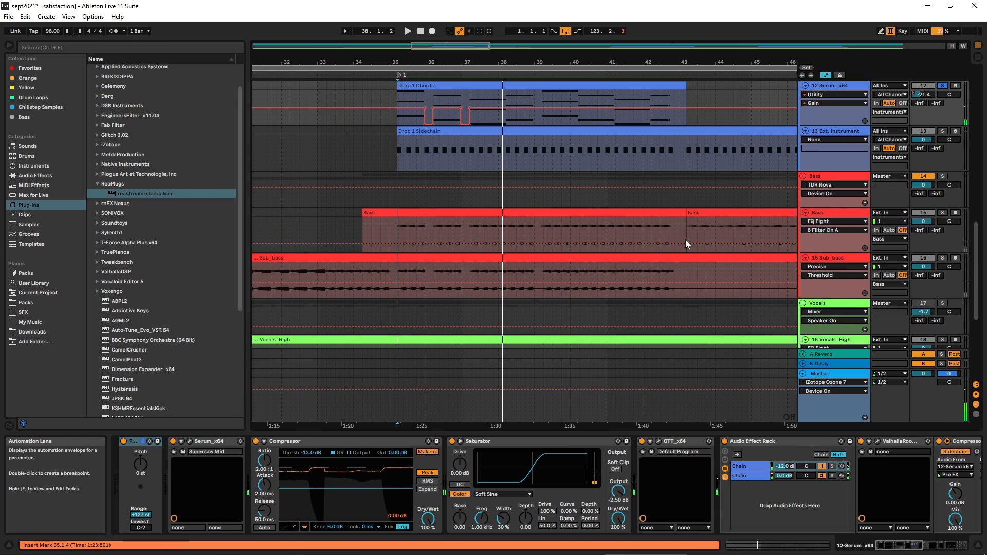
scroll(689, 243, down, 3)
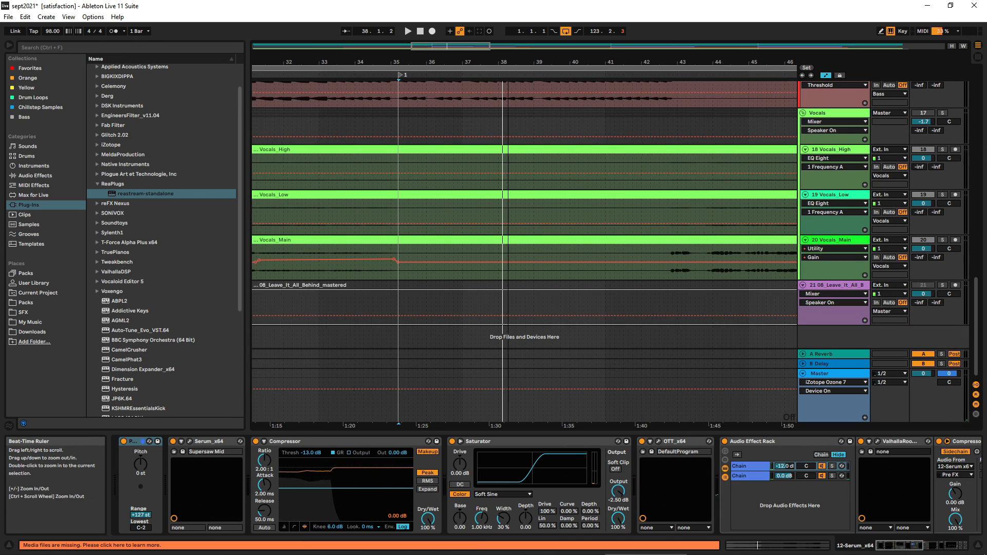
double_click(488, 62)
scroll(473, 184, up, 10)
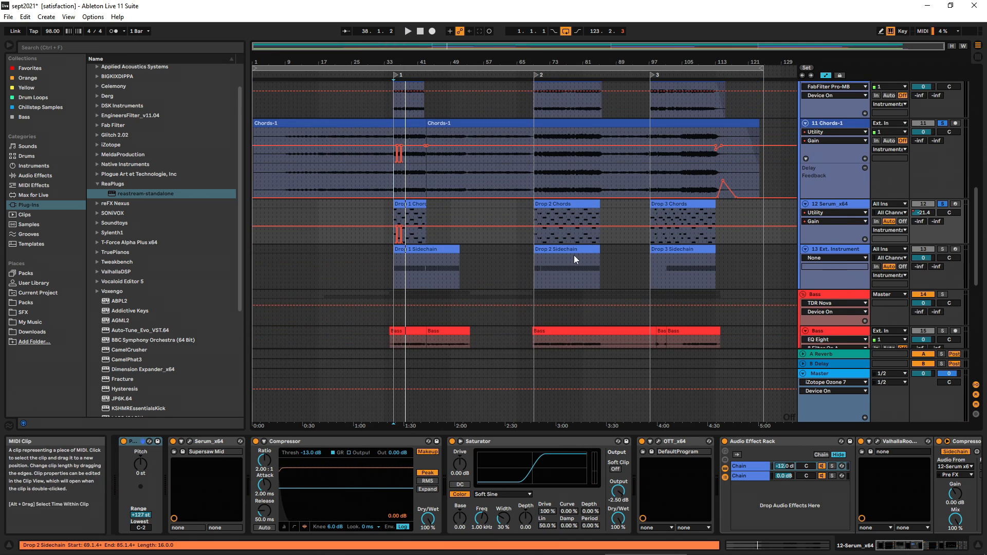
scroll(569, 267, up, 3)
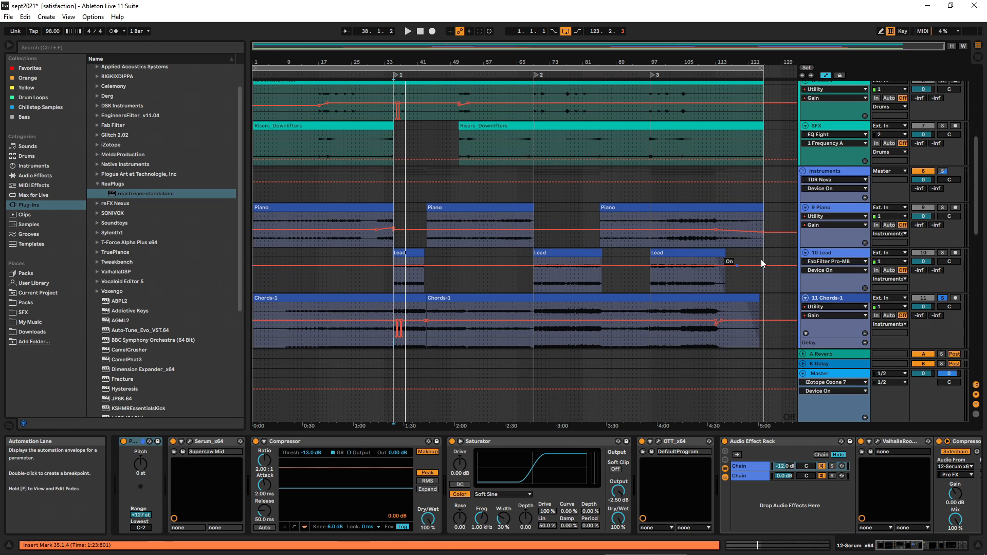
click(823, 252)
scroll(826, 254, up, 8)
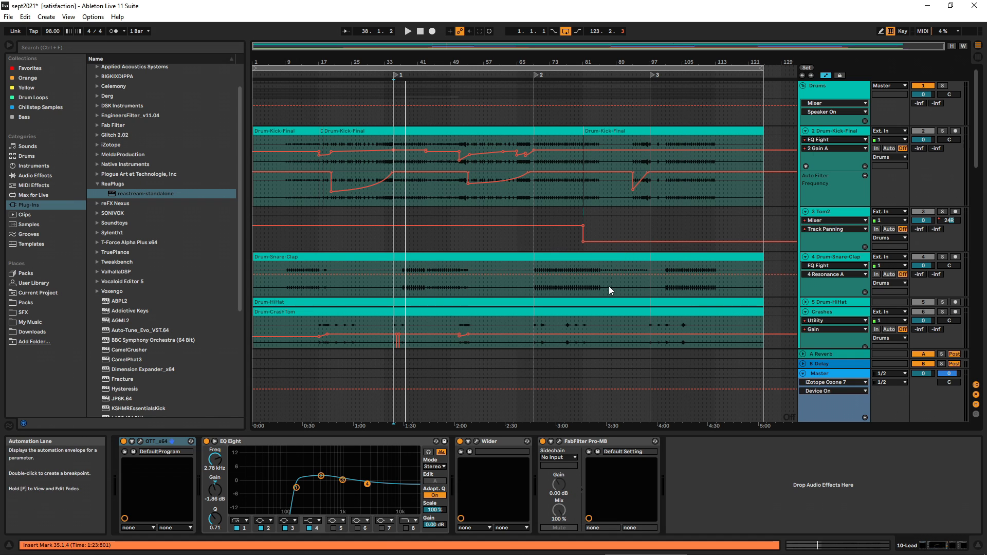
Step: Review the mix stems from the drums down to the vocals and the 08_Leave_It_All_Behind_mastered reference, and back up to the instruments
scroll(609, 286, down, 3)
scroll(576, 278, down, 3)
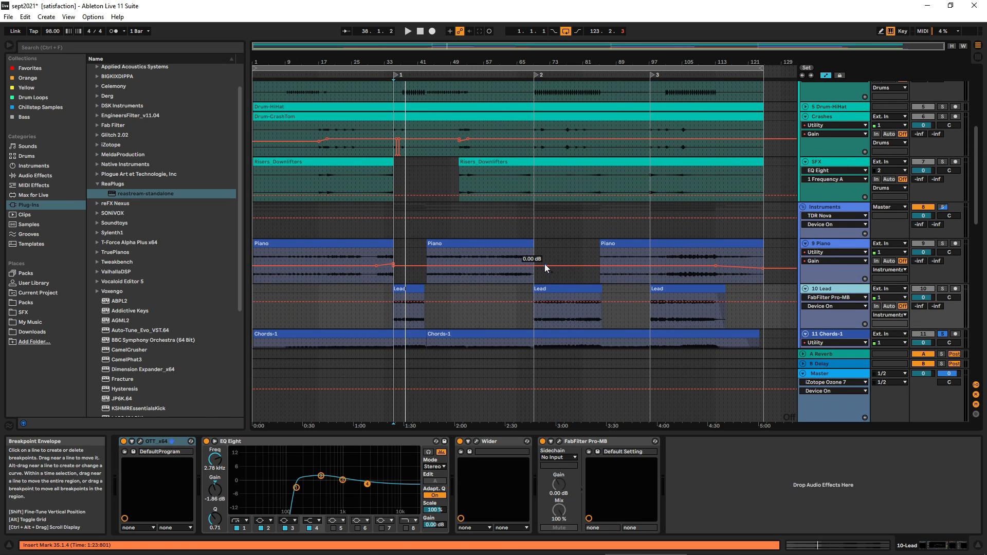
scroll(542, 263, down, 3)
scroll(534, 263, down, 9)
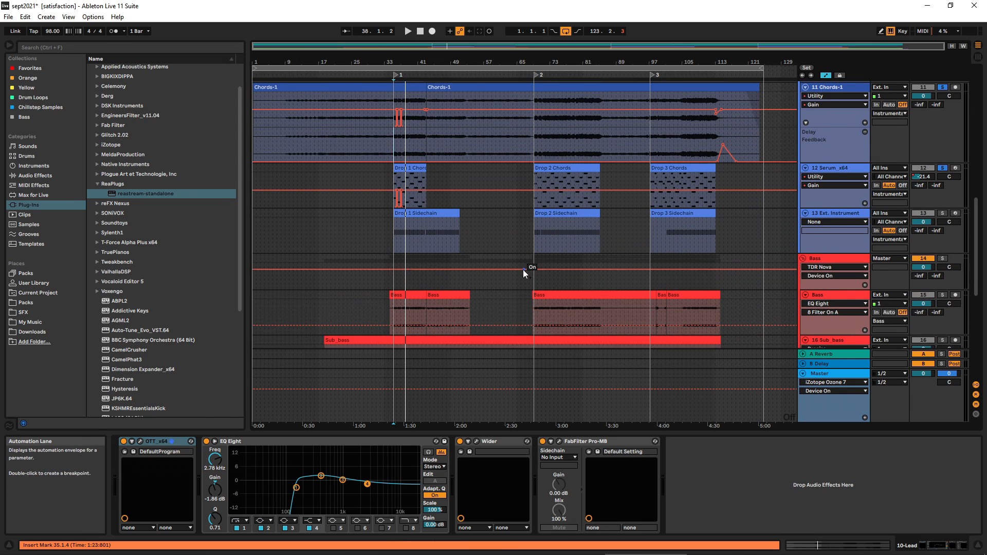
scroll(523, 265, down, 6)
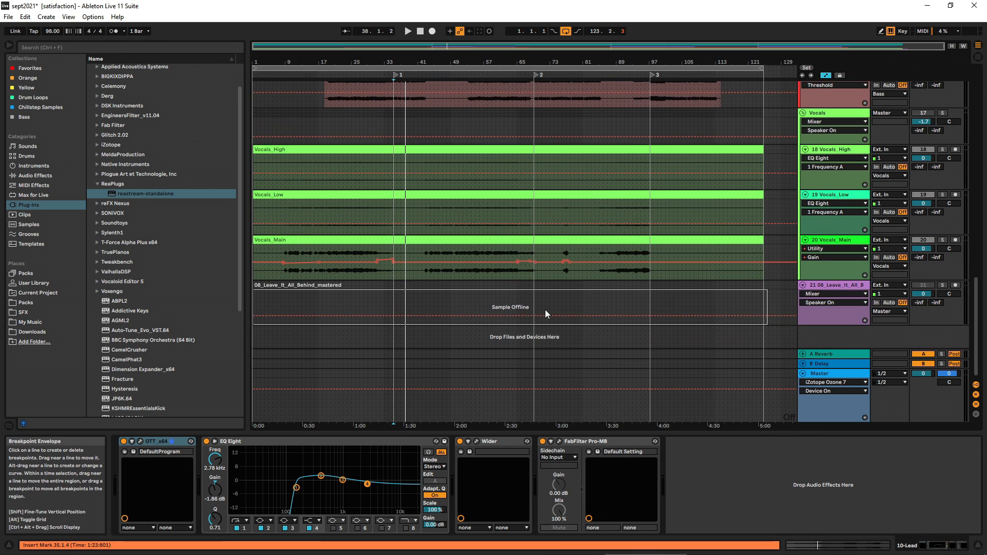
scroll(592, 303, up, 2)
scroll(600, 259, up, 12)
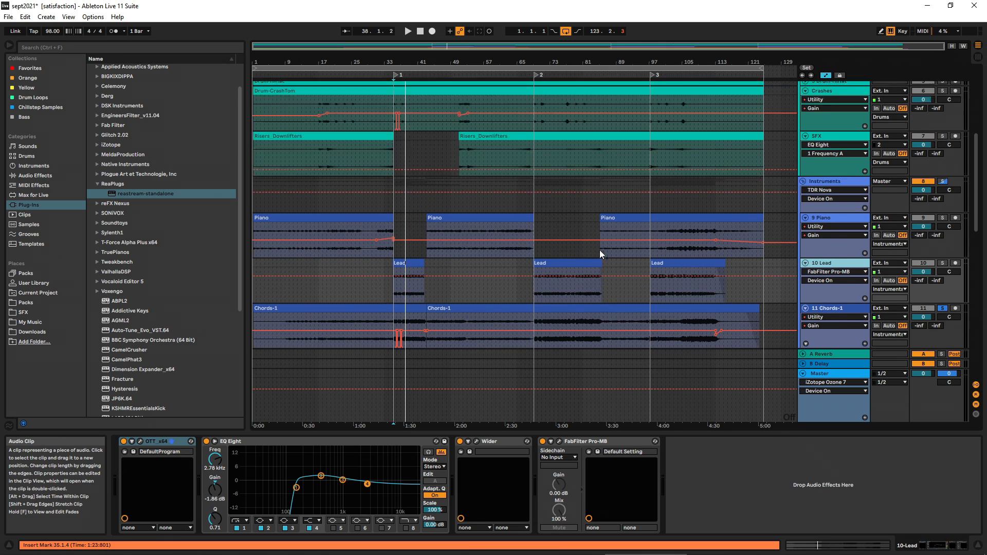
Step: Show the Master track's effects chain and select all its devices from OTT_x64 to reastream-standalone
click(830, 375)
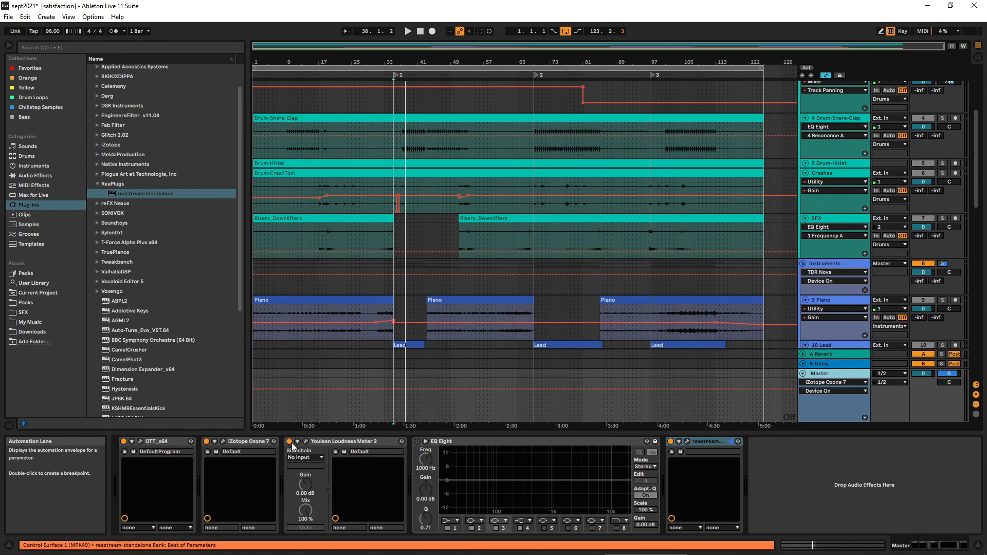
click(192, 446)
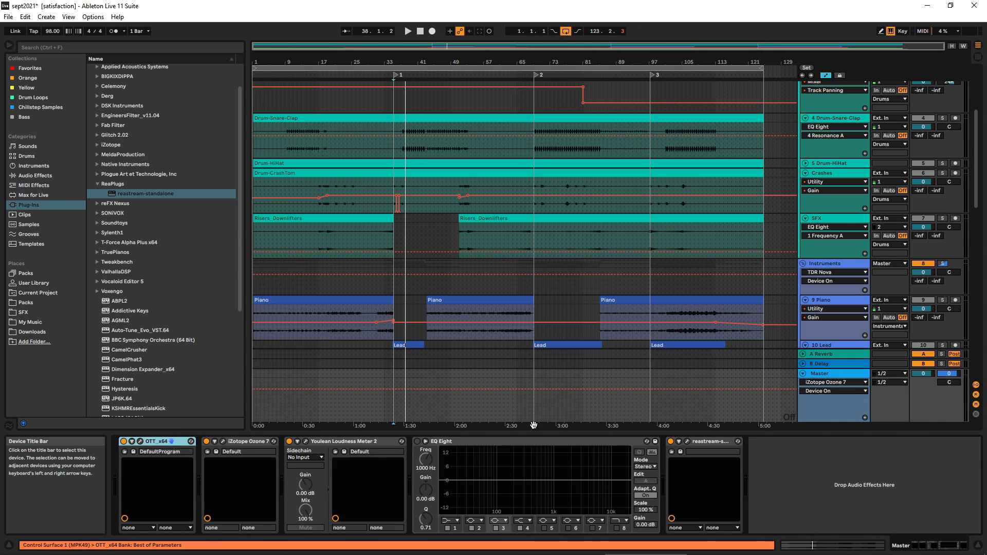
shift+click(697, 445)
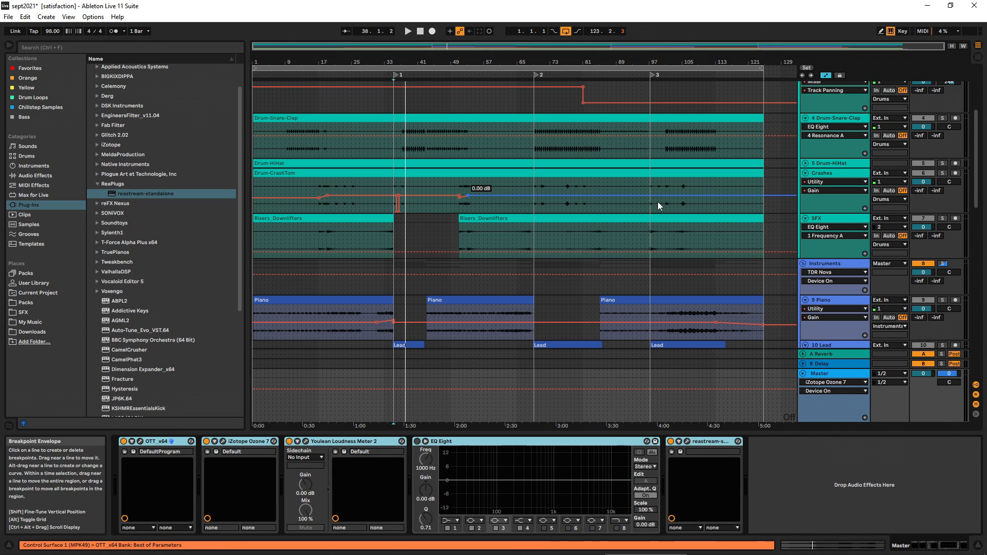
Step: Go over the drum and instrument stems once more, placing the insert marker at bar 46 on the SFX track
scroll(659, 202, up, 5)
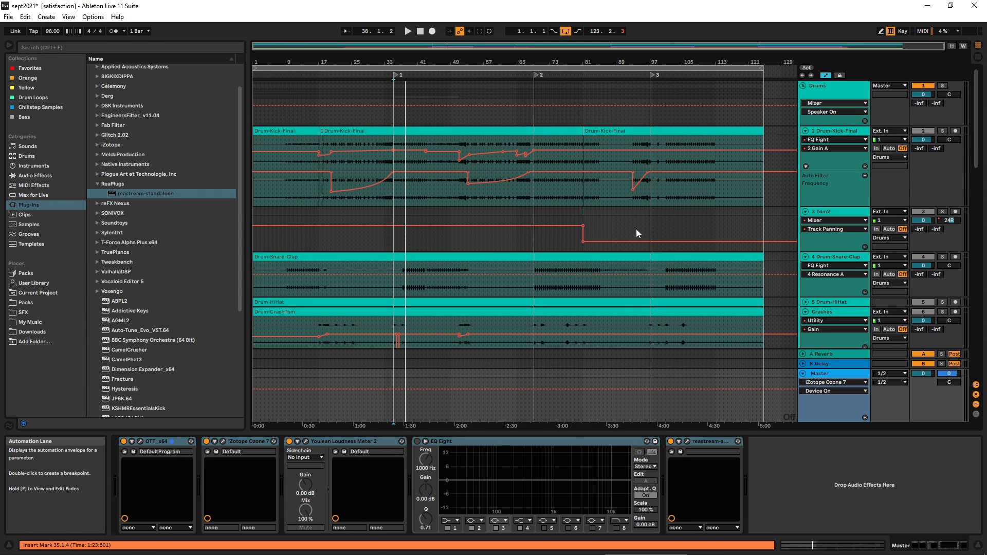
scroll(637, 229, down, 3)
click(438, 288)
scroll(451, 260, up, 2)
scroll(451, 260, up, 1)
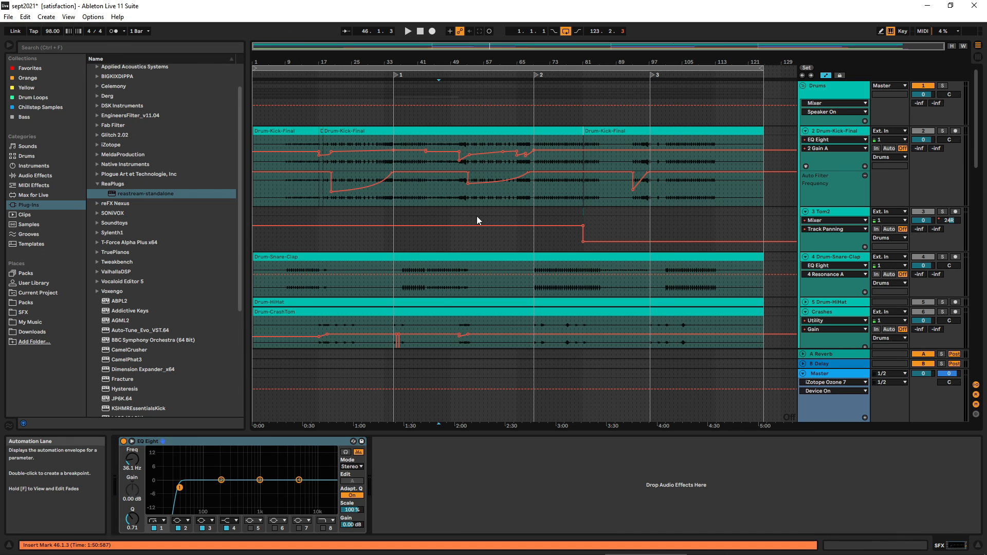
scroll(478, 217, down, 10)
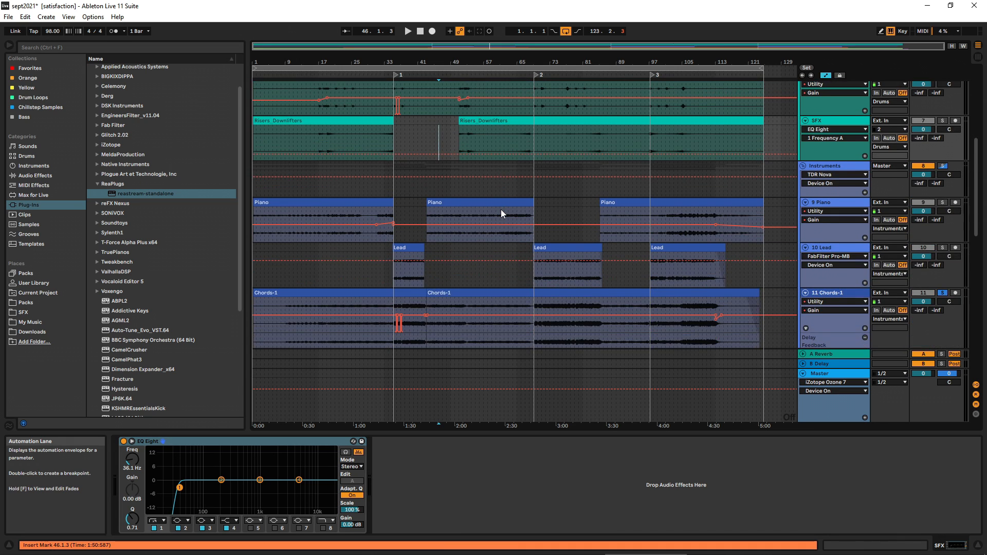
scroll(491, 246, down, 10)
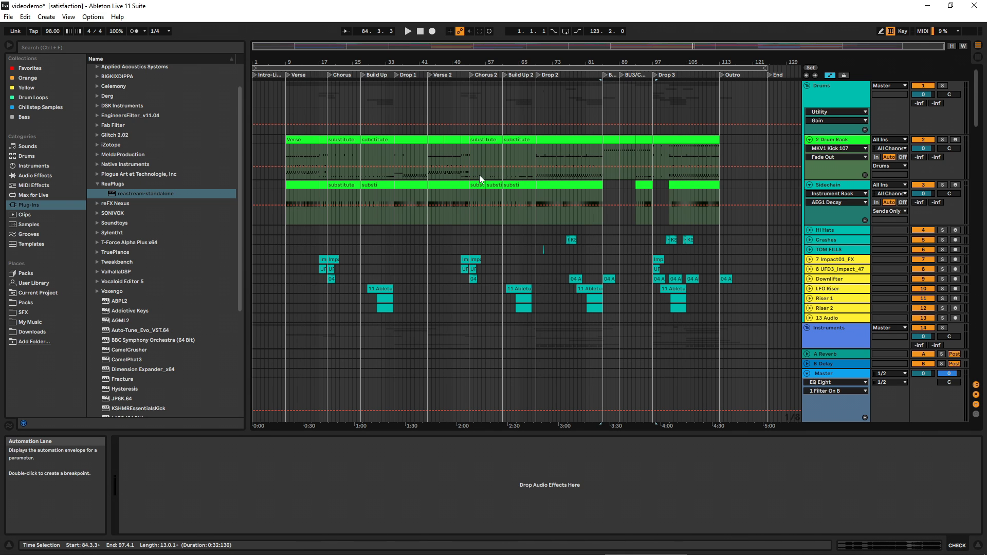
Step: Bring the videodemo set forward and review its tracks from the drums through vocals and references to the old vocal and drop chord groups
scroll(479, 175, down, 15)
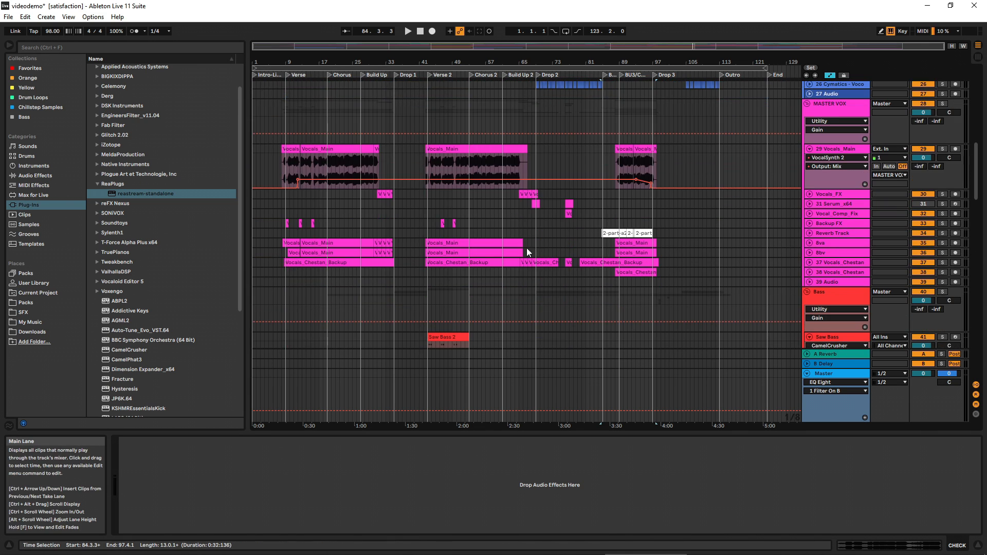
scroll(527, 248, down, 15)
scroll(519, 242, down, 15)
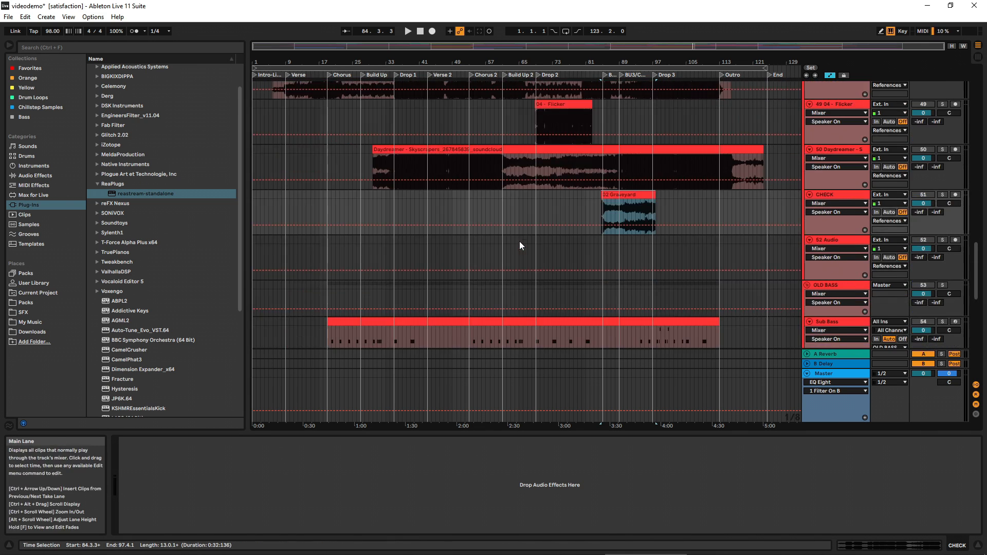
scroll(529, 237, down, 1)
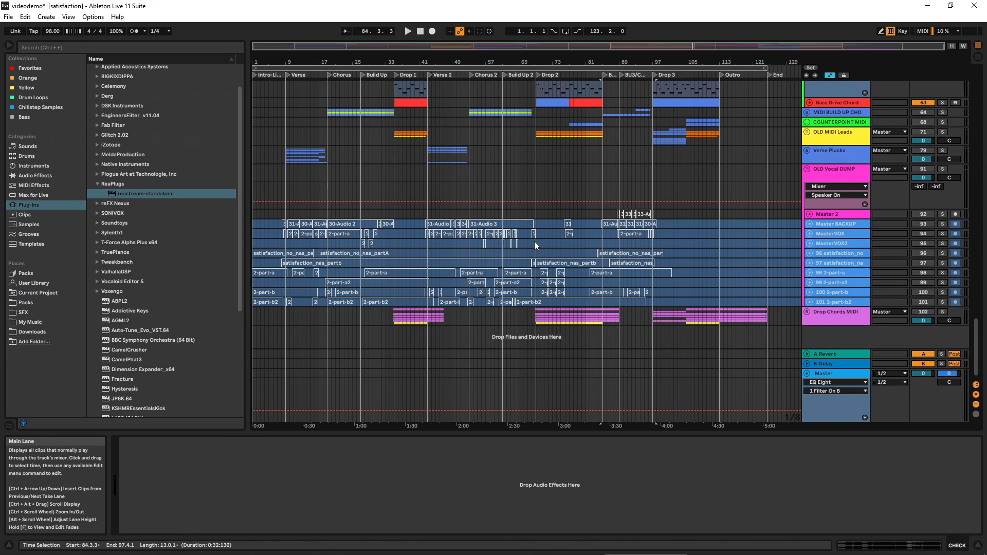
scroll(535, 242, up, 20)
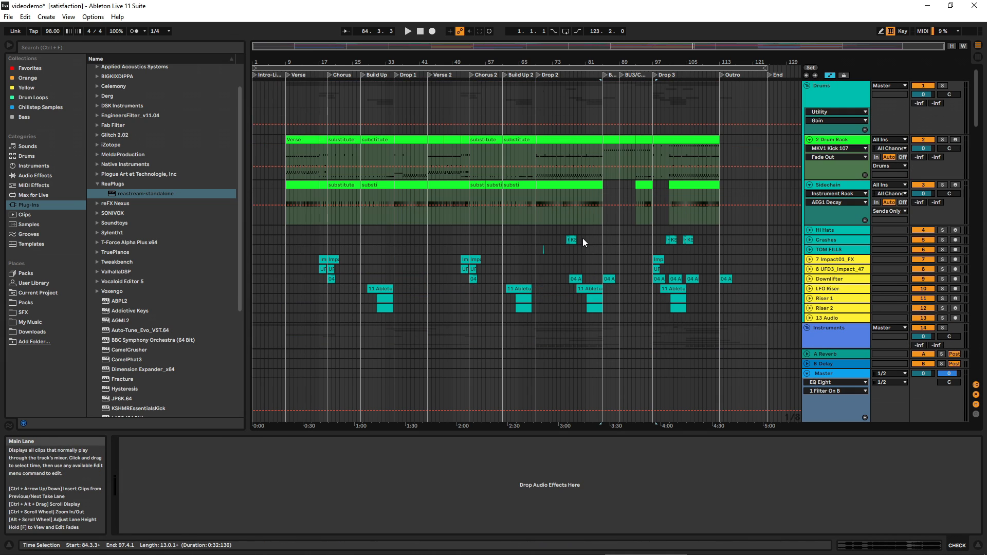